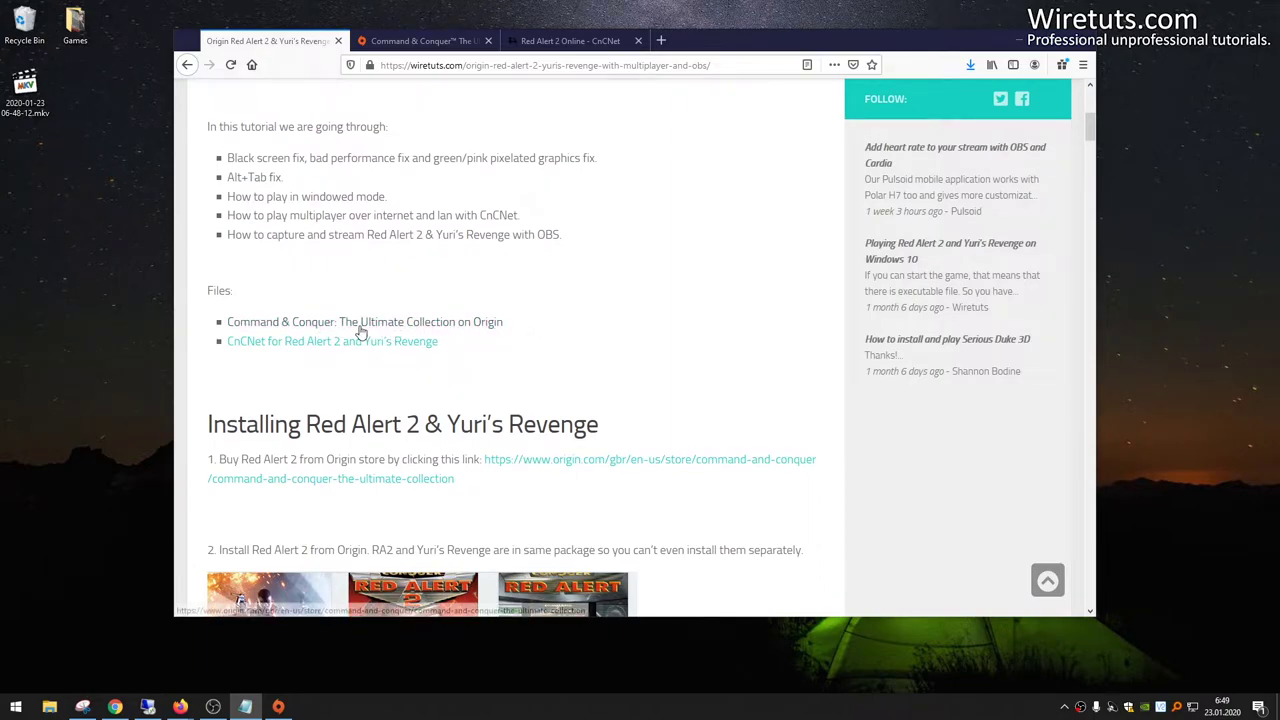
# View the Command & Conquer The Ultimate Collection store page and the Red Alert 2 options in the Origin game library.
pyautogui.click(412, 48)
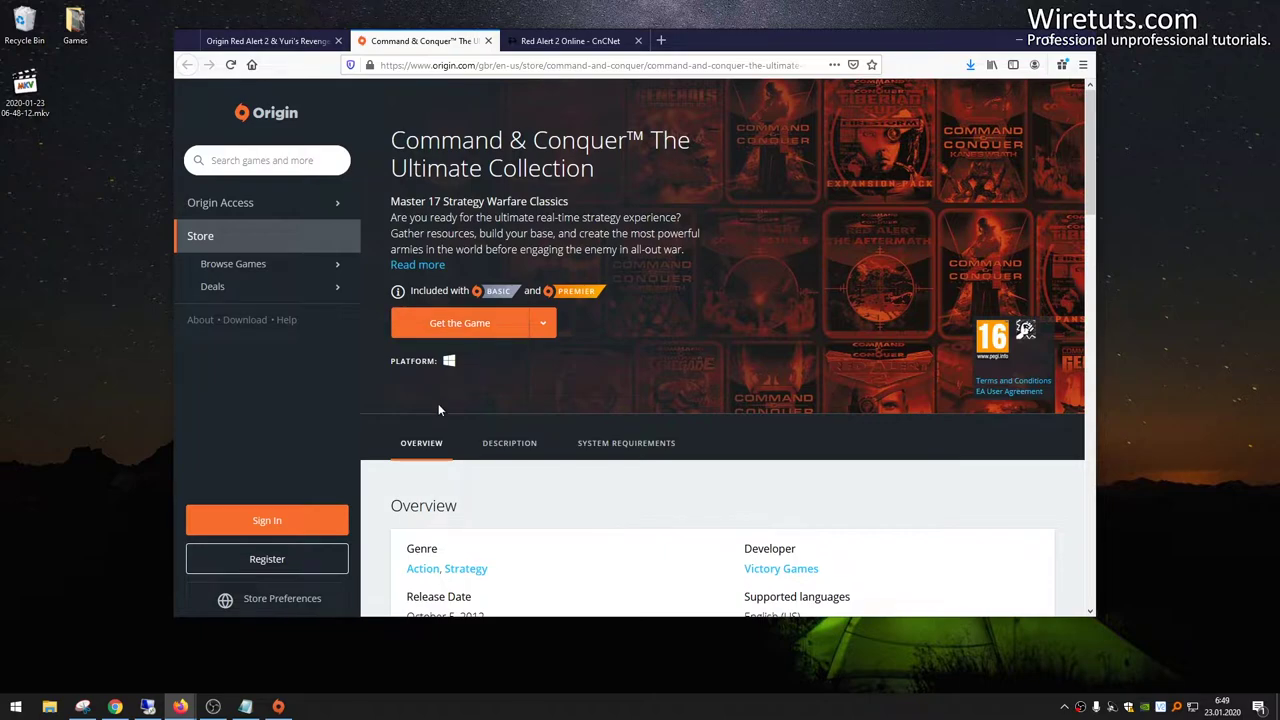
pyautogui.click(278, 707)
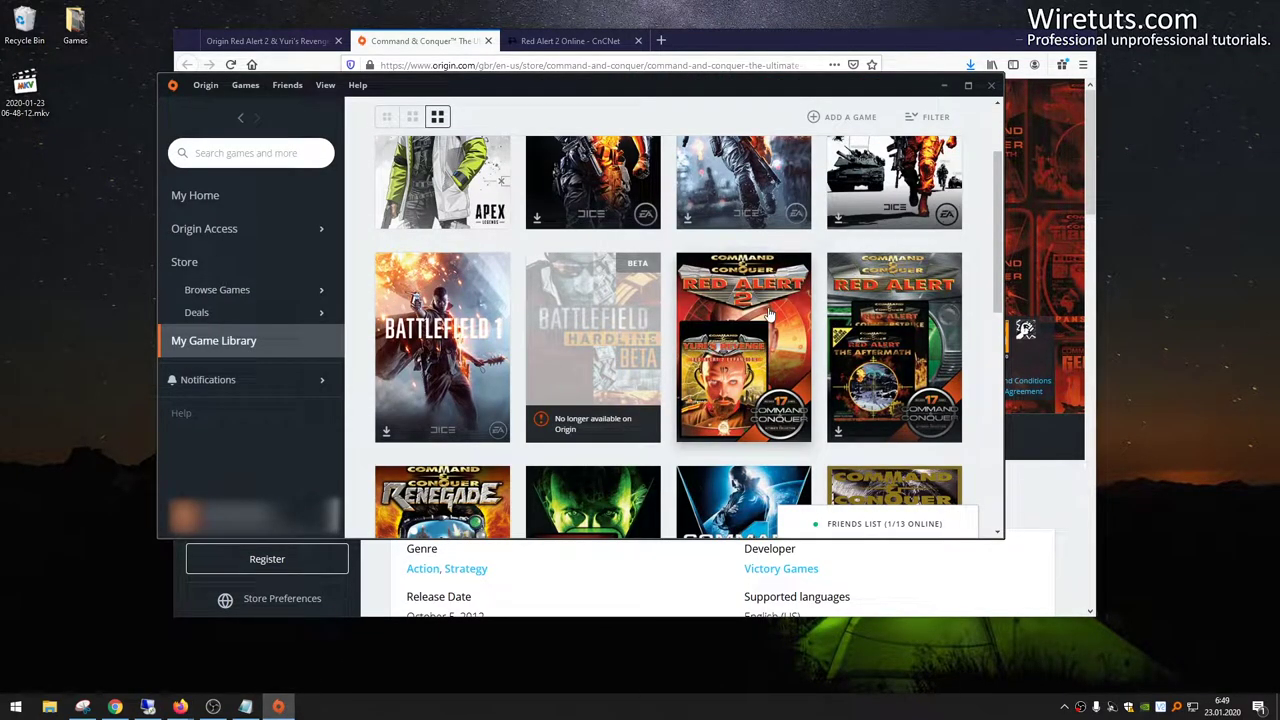
pyautogui.rightClick(781, 295)
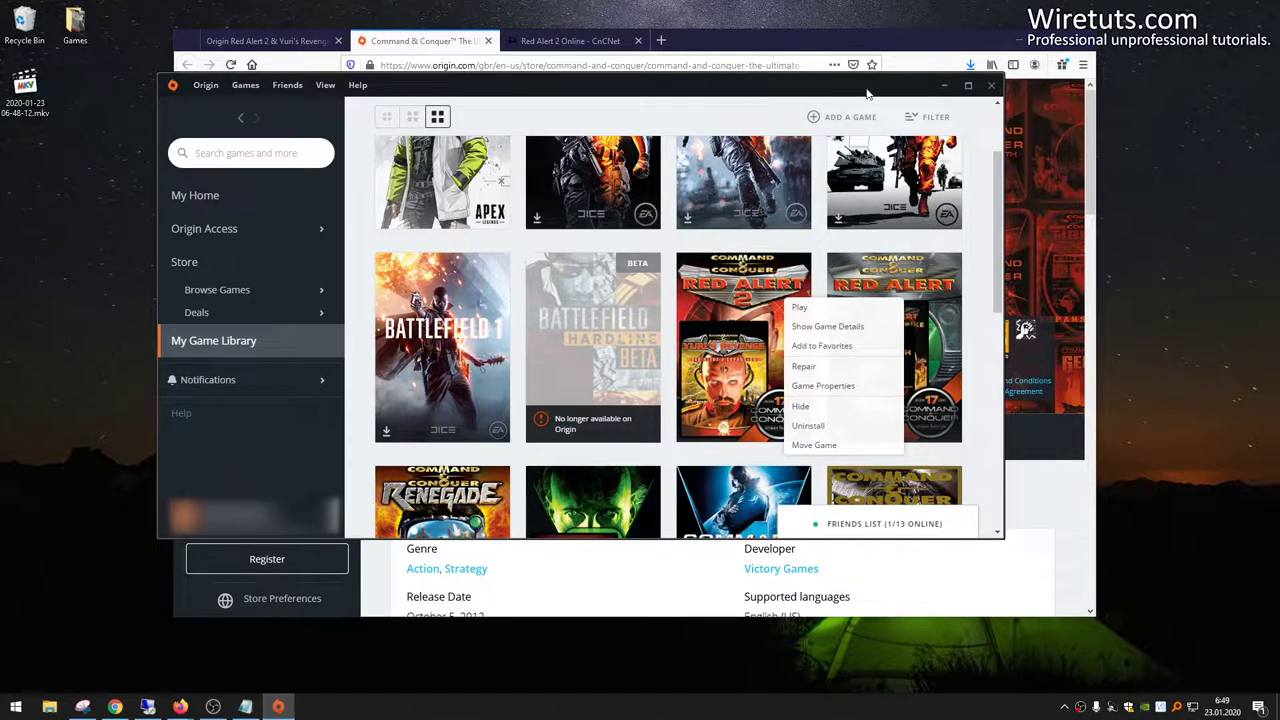
pyautogui.click(952, 90)
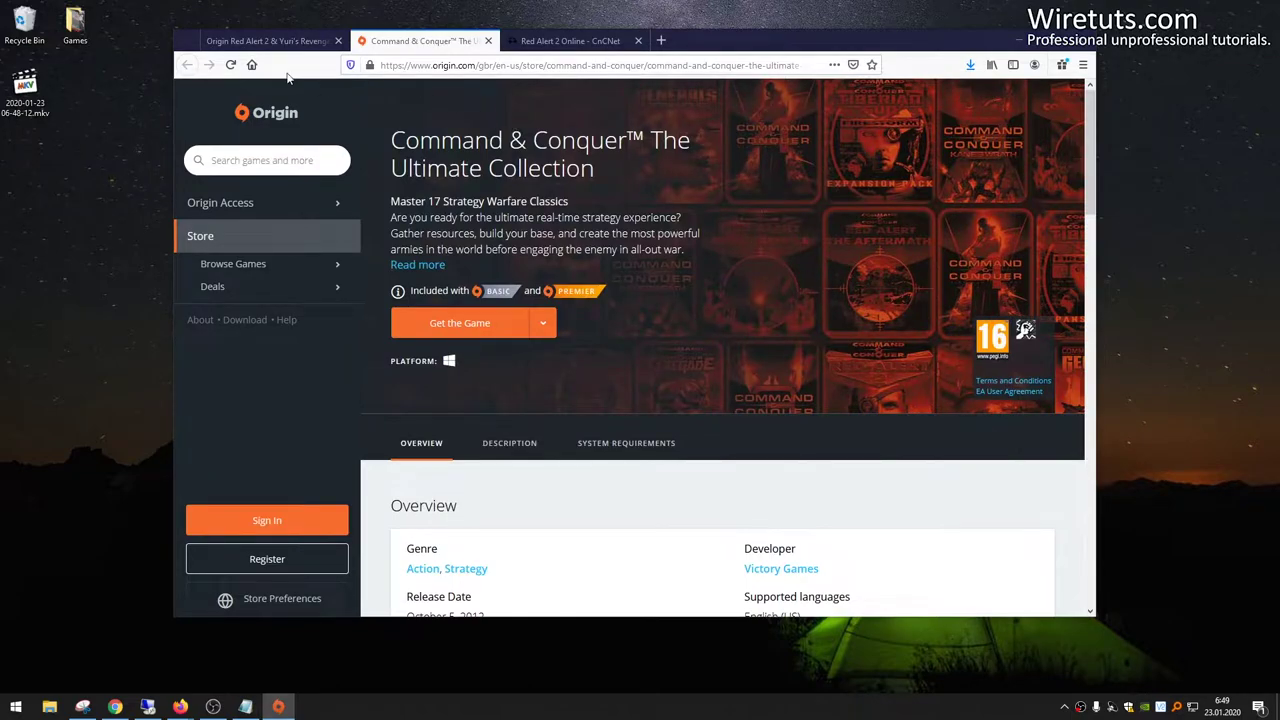
# Examine the tutorial's file links and the features and download section of CnCNet's Red Alert 2 page, and minimize the browser.
pyautogui.click(266, 41)
pyautogui.scroll(-1, 476, 272)
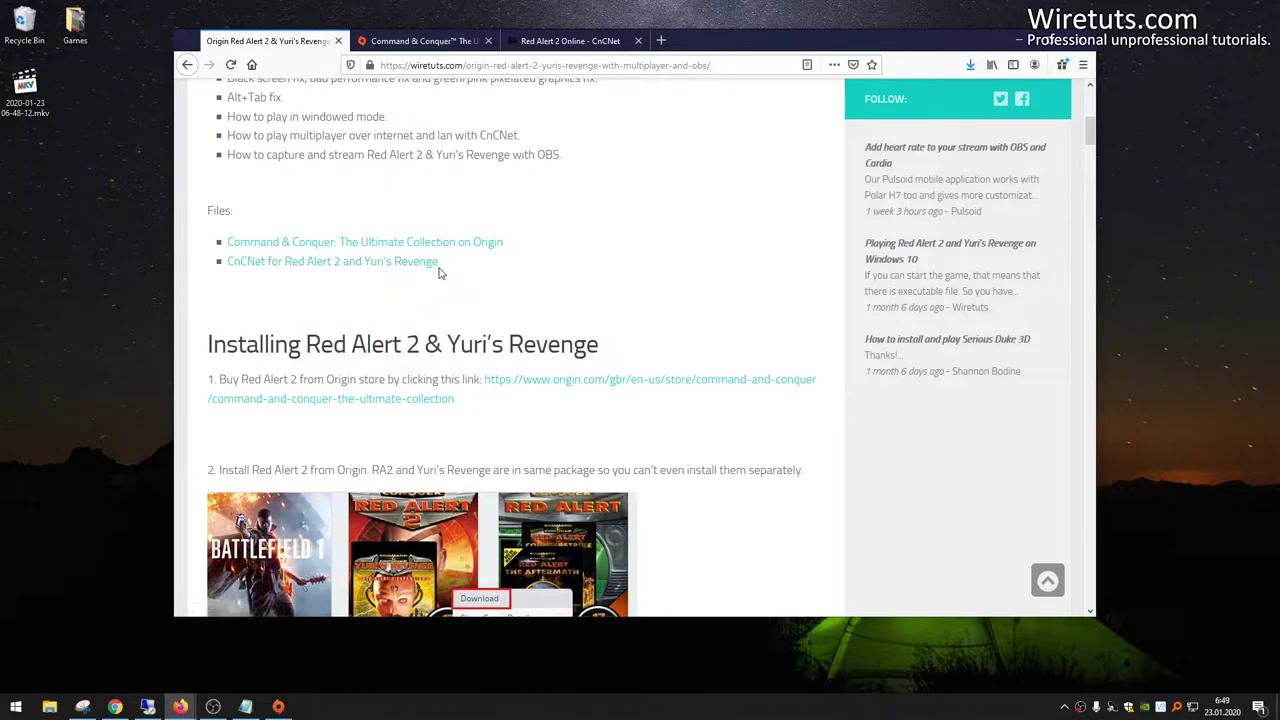
pyautogui.click(585, 41)
pyautogui.scroll(1, 679, 413)
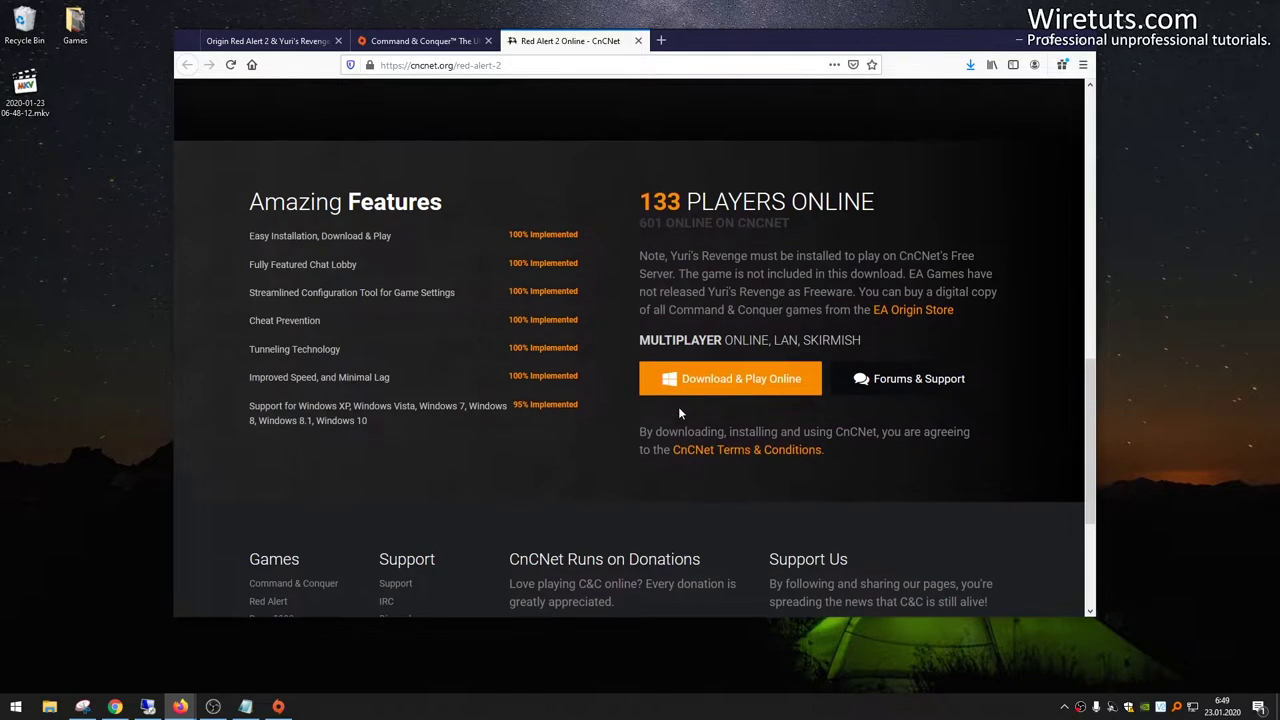
pyautogui.moveTo(251, 200); pyautogui.dragTo(417, 205)
pyautogui.click(449, 211)
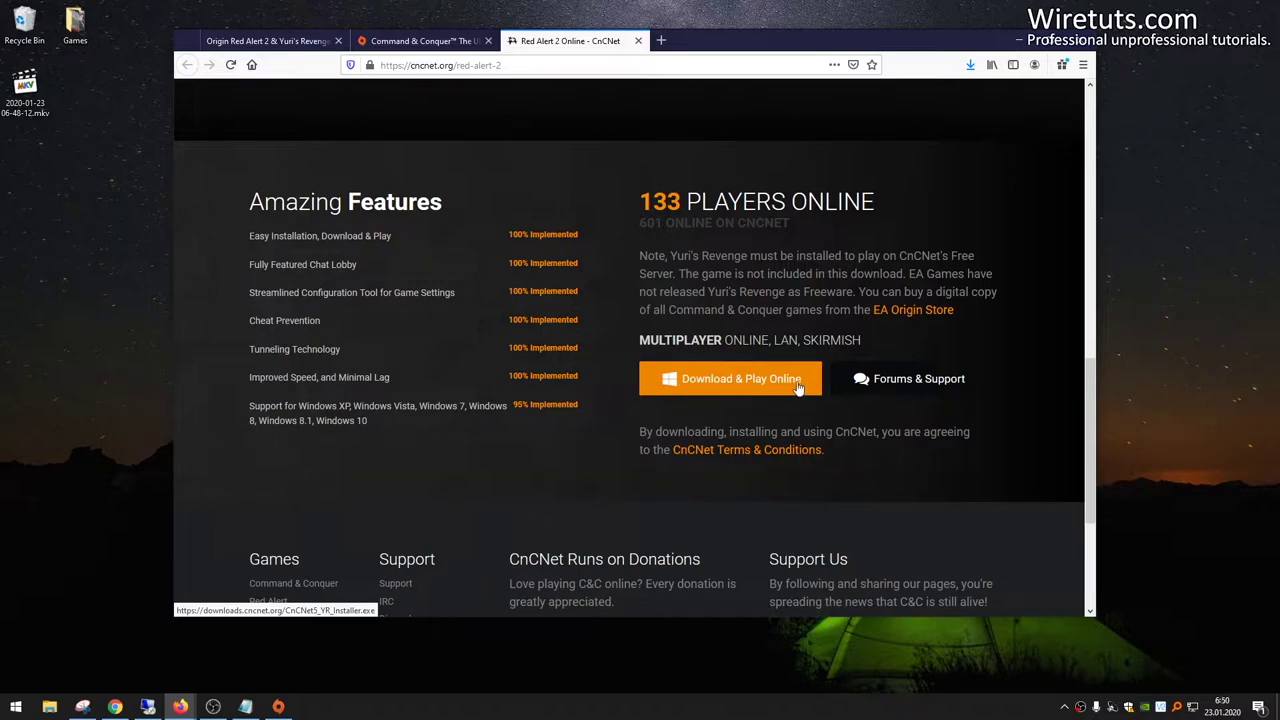
pyautogui.click(1028, 40)
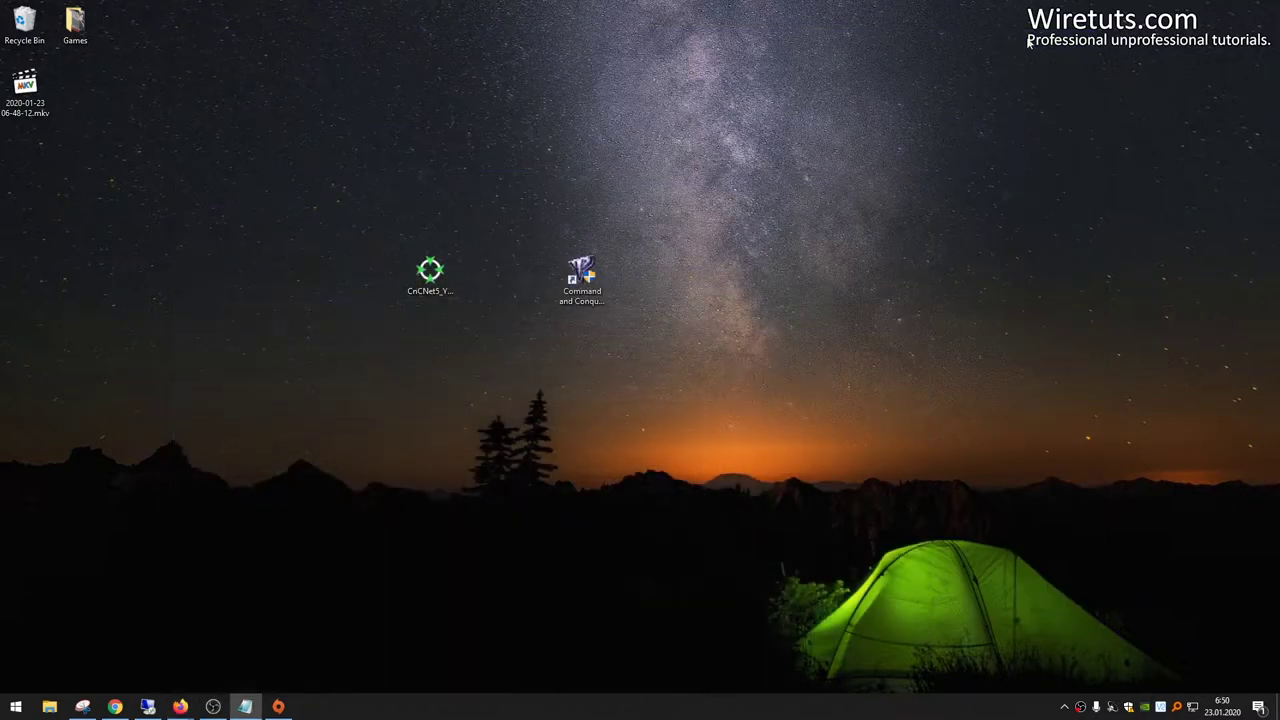
# Install CnCNet5 Yuri's Revenge from CnCNet5_YR_Installer.exe, accepting the license agreement, and update the client to version 5.5.
pyautogui.click(455, 282)
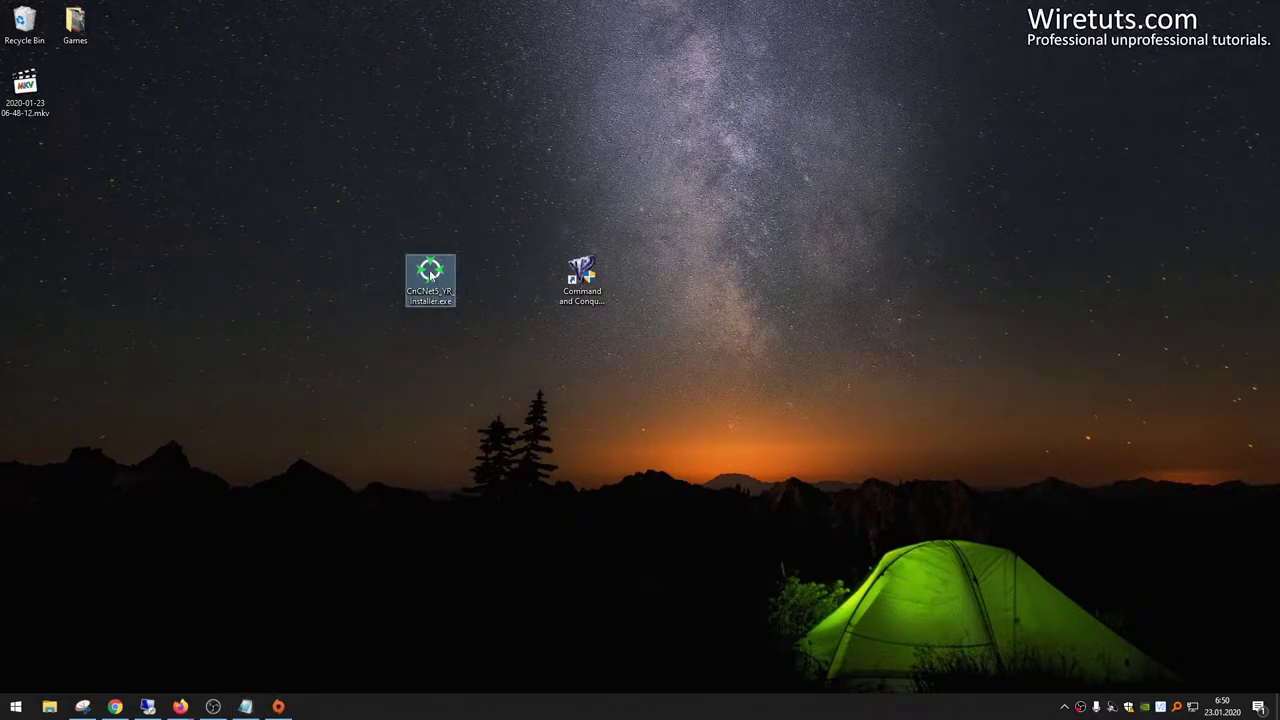
pyautogui.rightClick(444, 282)
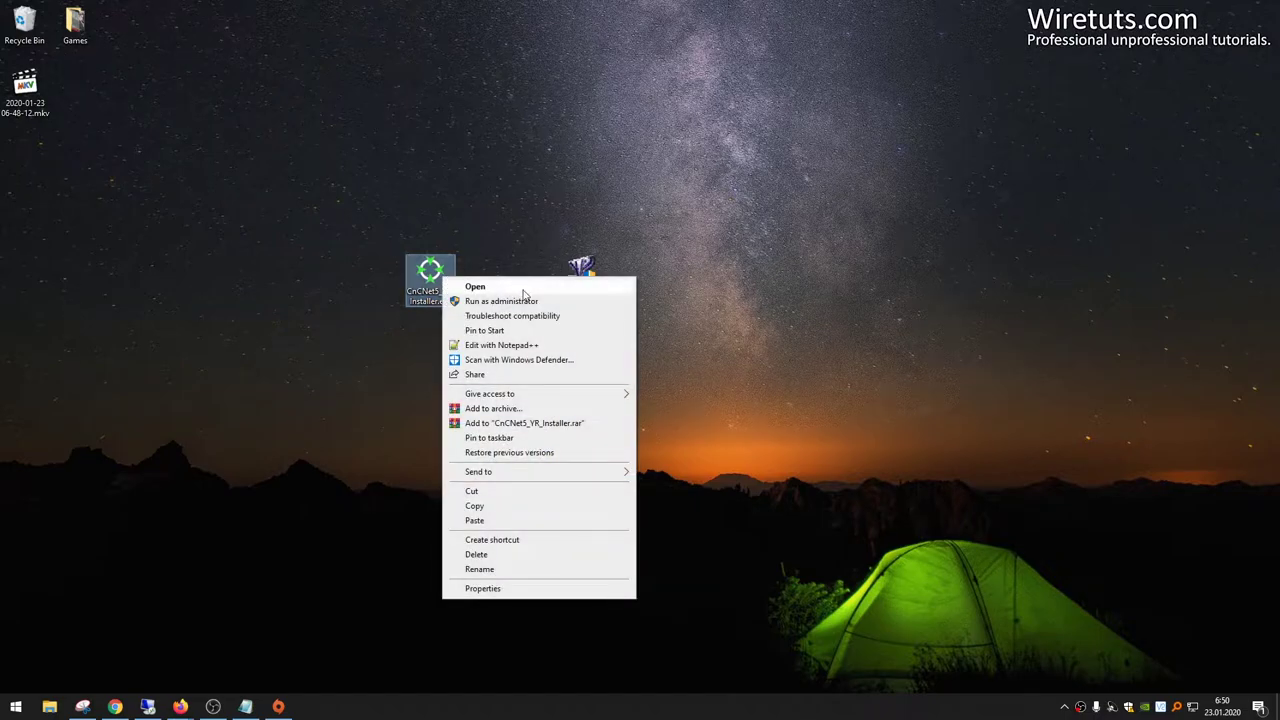
pyautogui.click(480, 298)
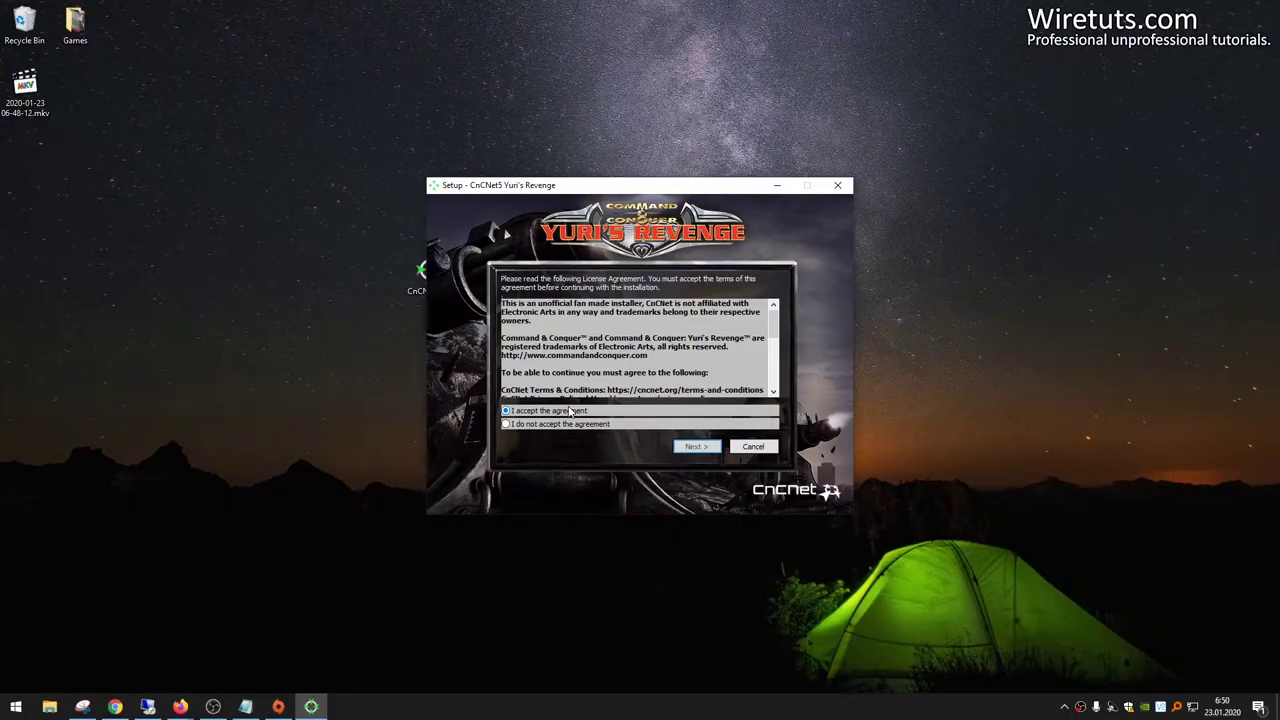
pyautogui.click(572, 412)
pyautogui.click(696, 447)
pyautogui.click(697, 448)
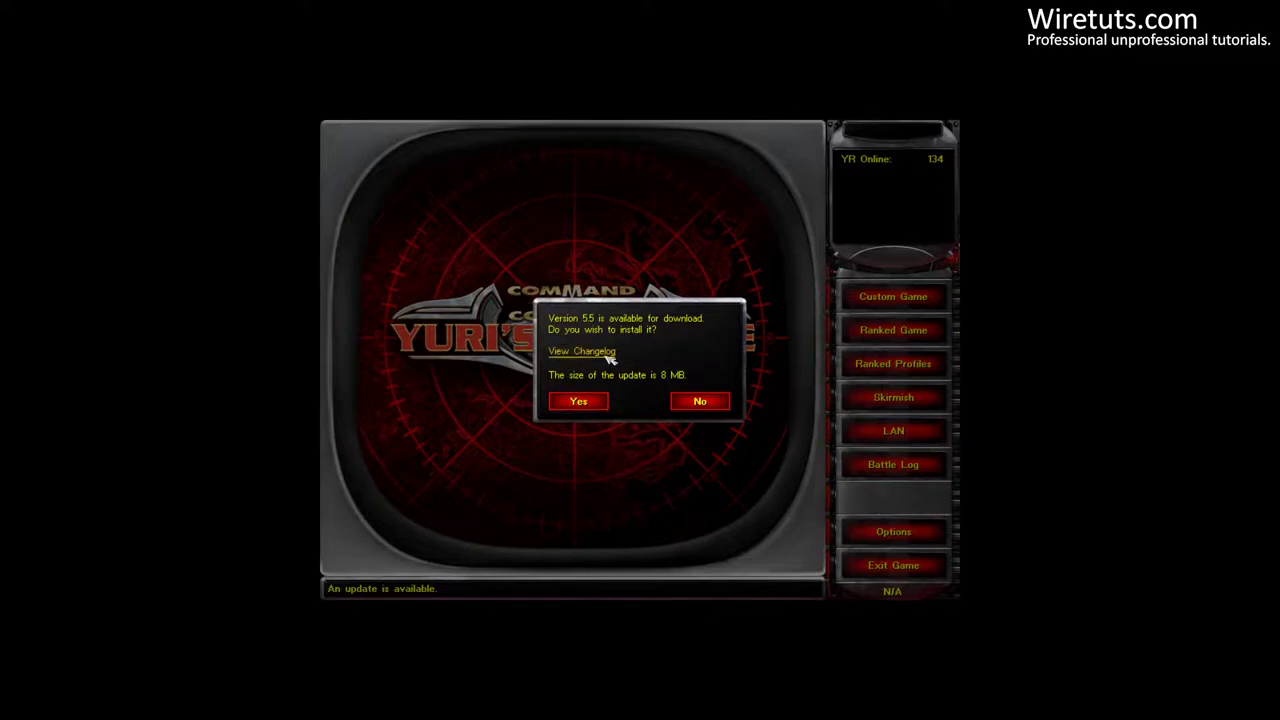
pyautogui.click(590, 401)
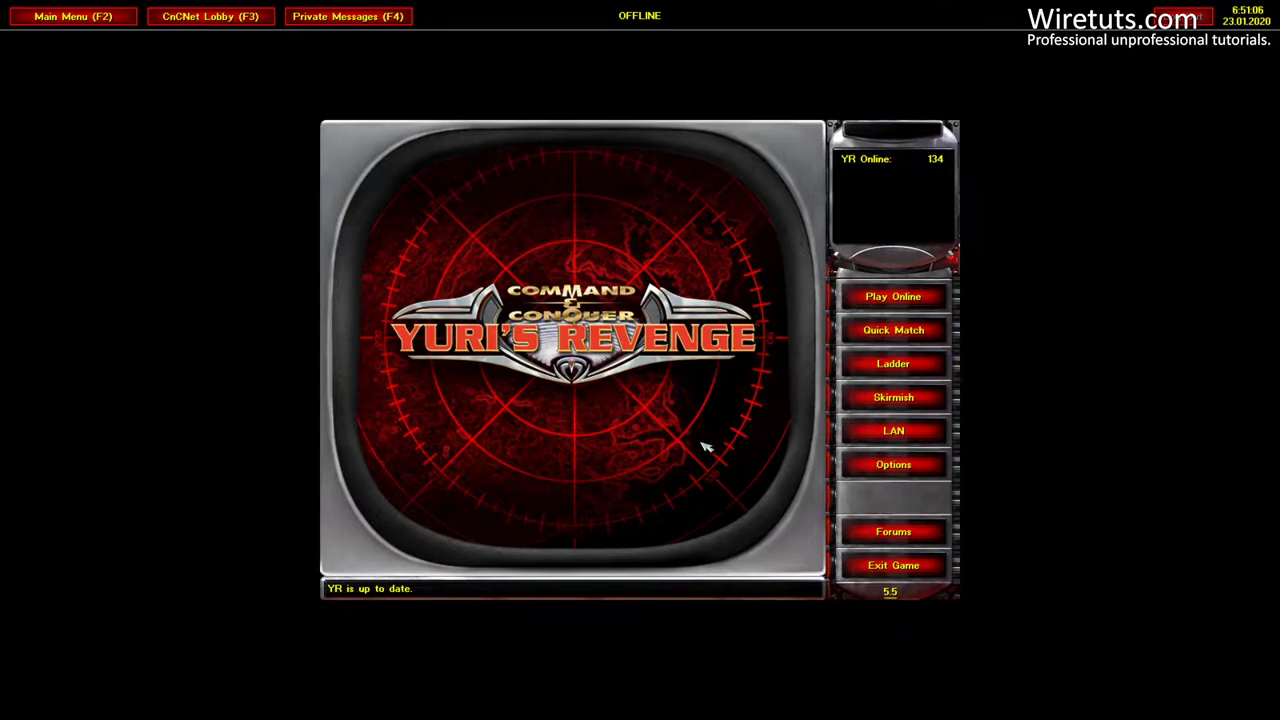
# Set the client volume to 0 and disable the main menu music in the audio options.
pyautogui.click(866, 465)
pyautogui.click(532, 204)
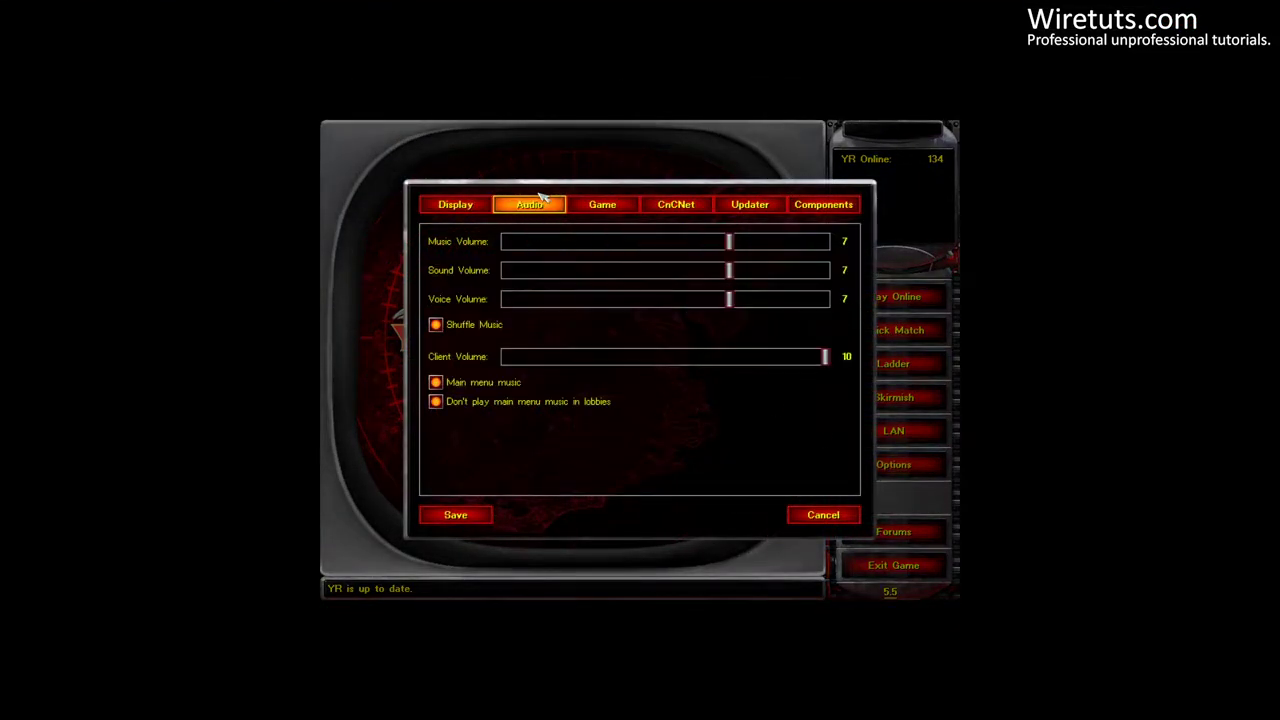
pyautogui.moveTo(824, 357); pyautogui.dragTo(371, 342)
pyautogui.click(436, 382)
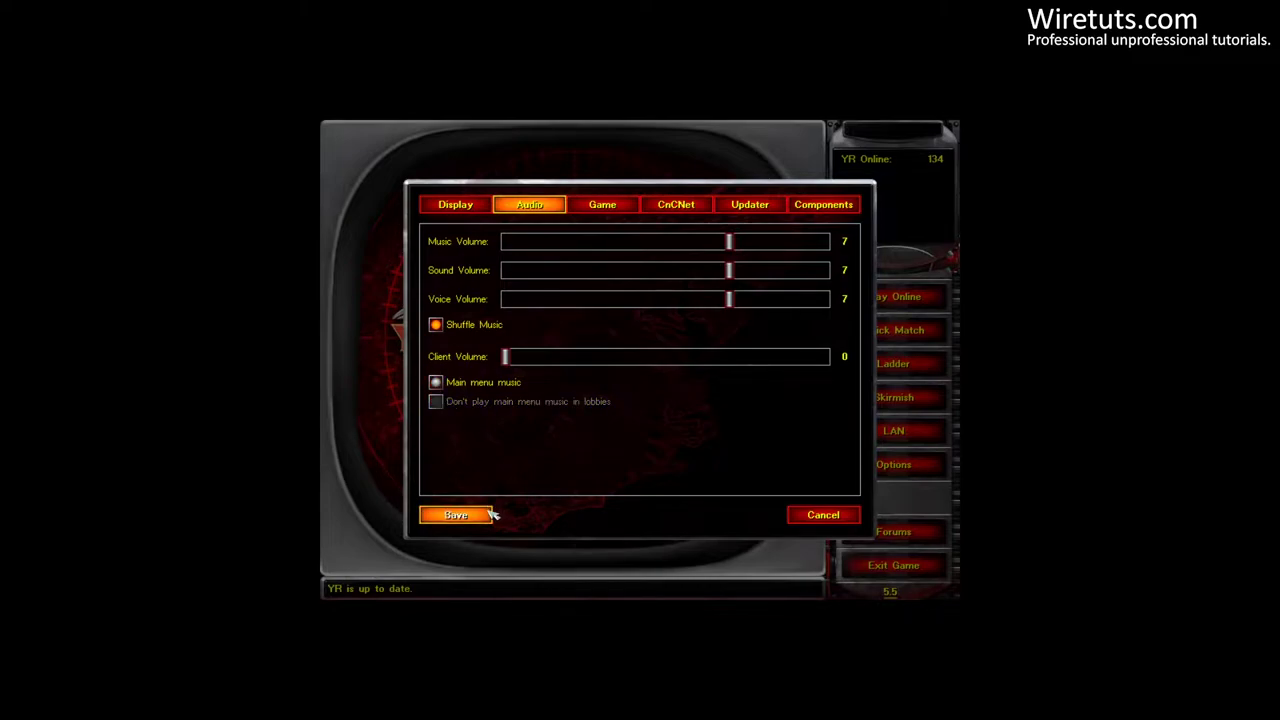
# Set the in-game resolution to 1920x1080 and the renderer to TS-DDRAW (GL) in the display options.
pyautogui.click(453, 206)
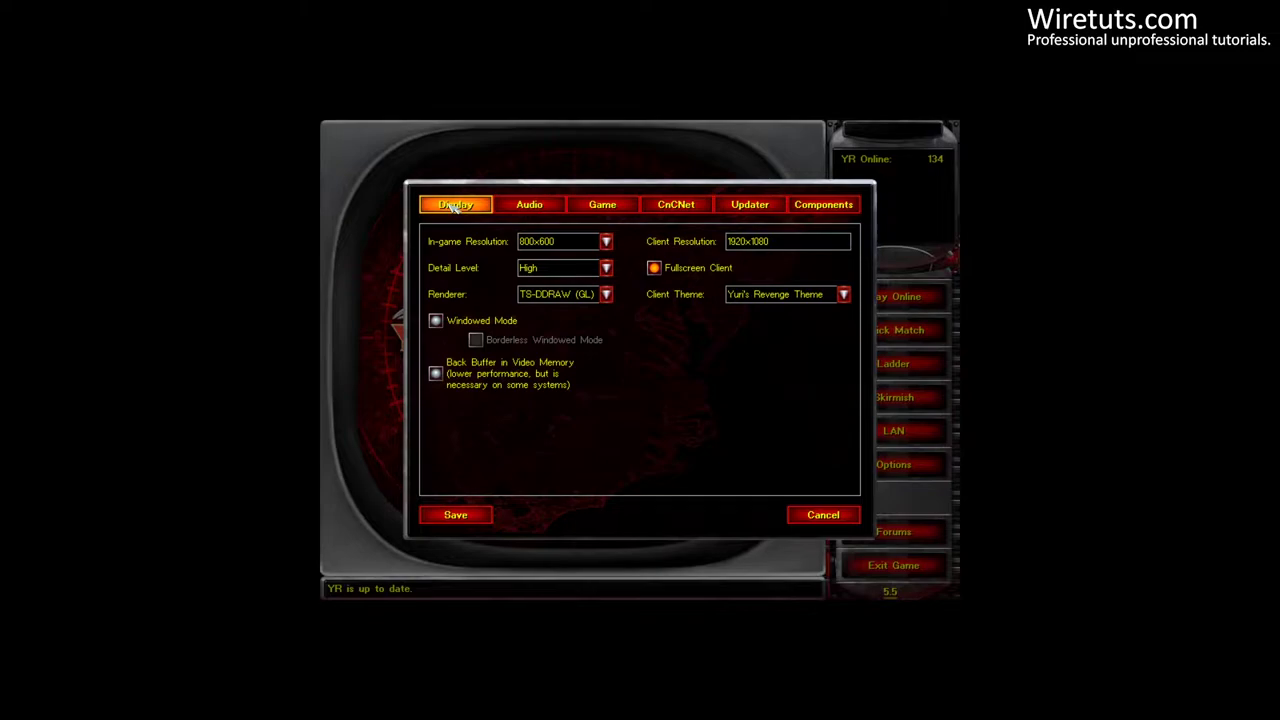
pyautogui.click(588, 243)
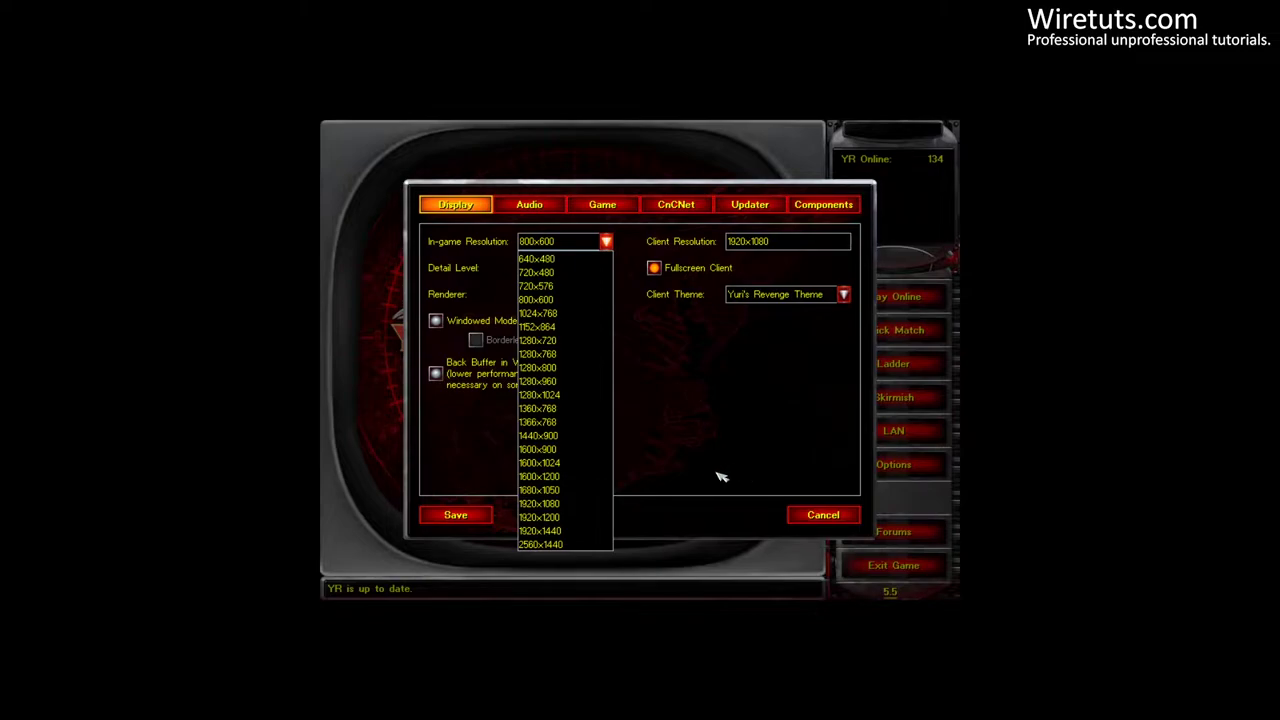
pyautogui.click(575, 503)
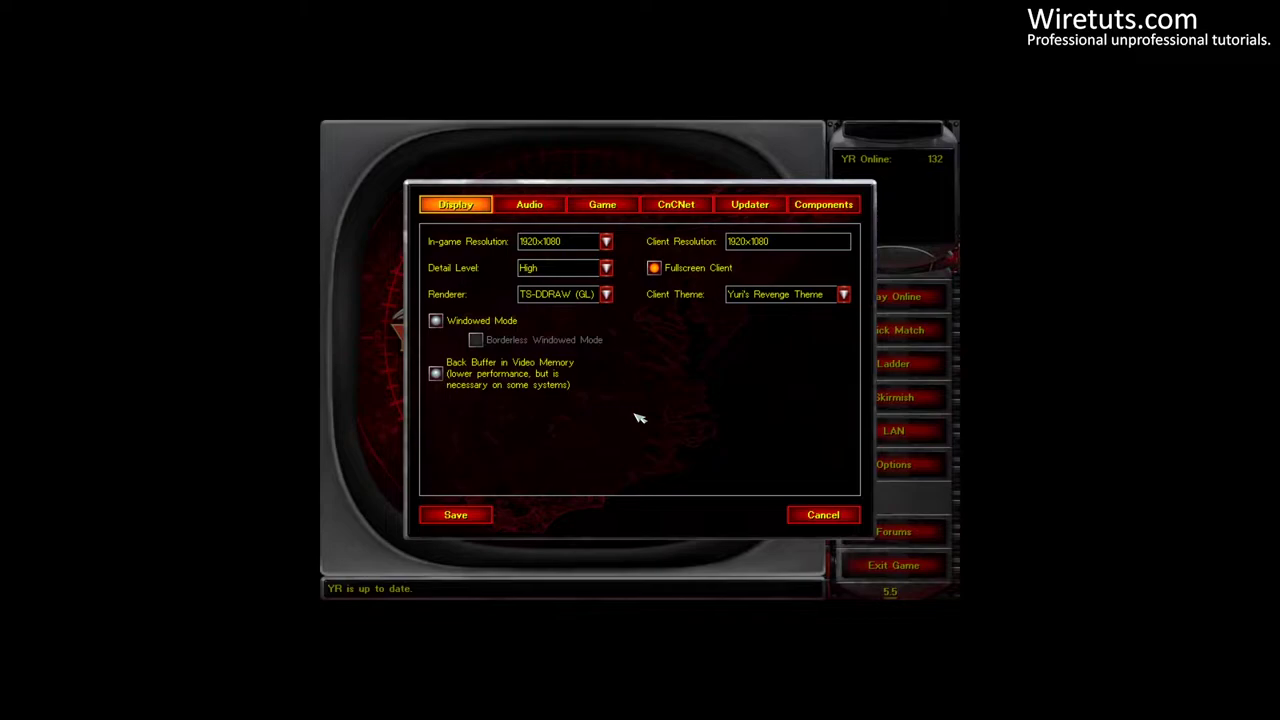
pyautogui.click(606, 294)
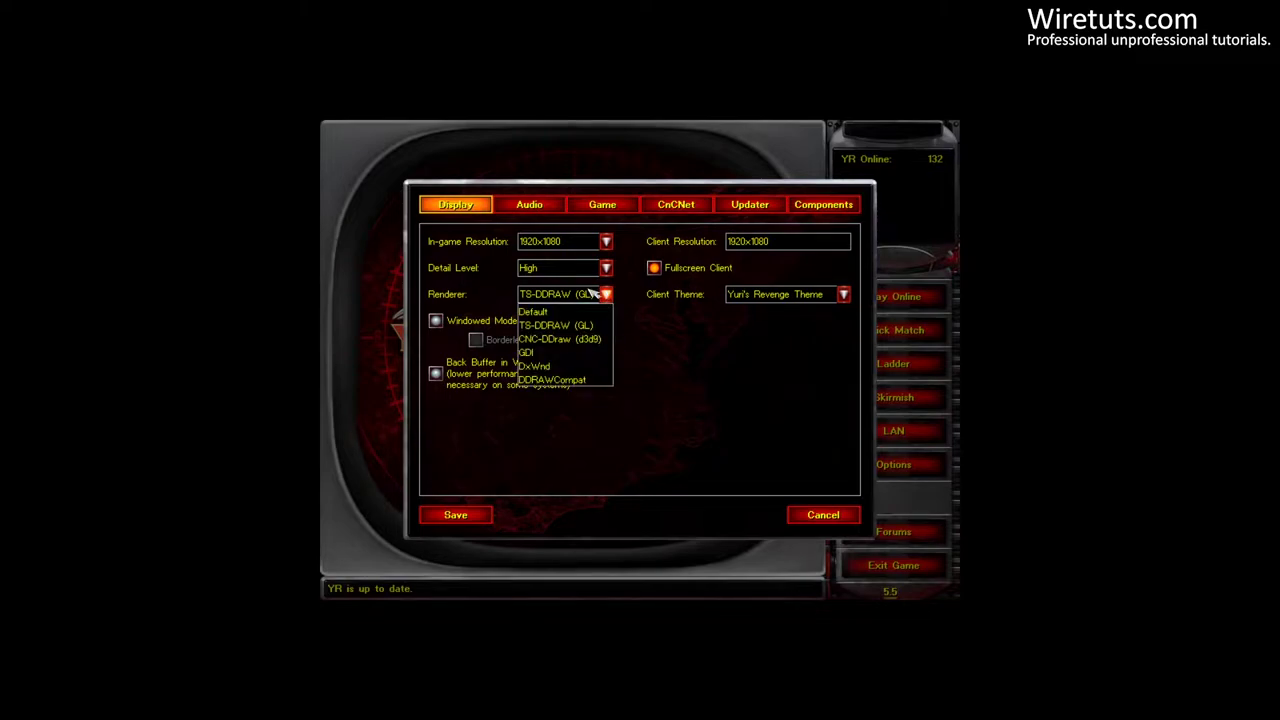
pyautogui.click(566, 318)
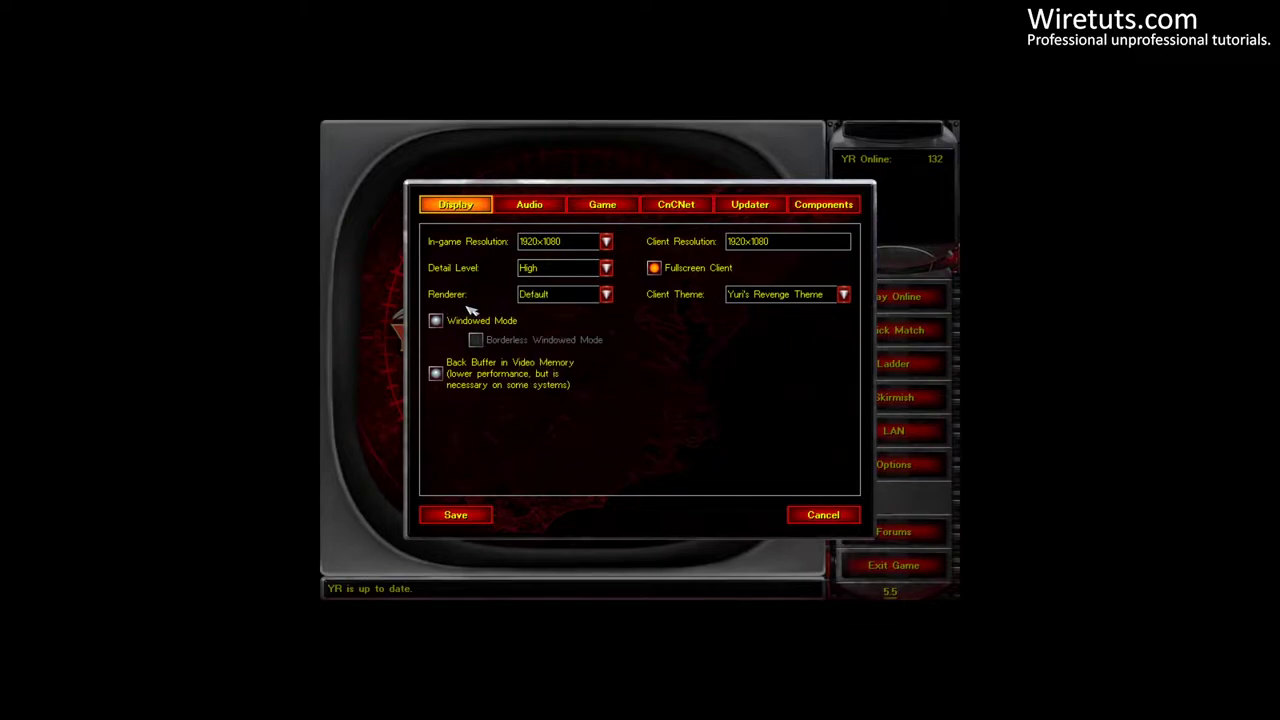
pyautogui.click(606, 294)
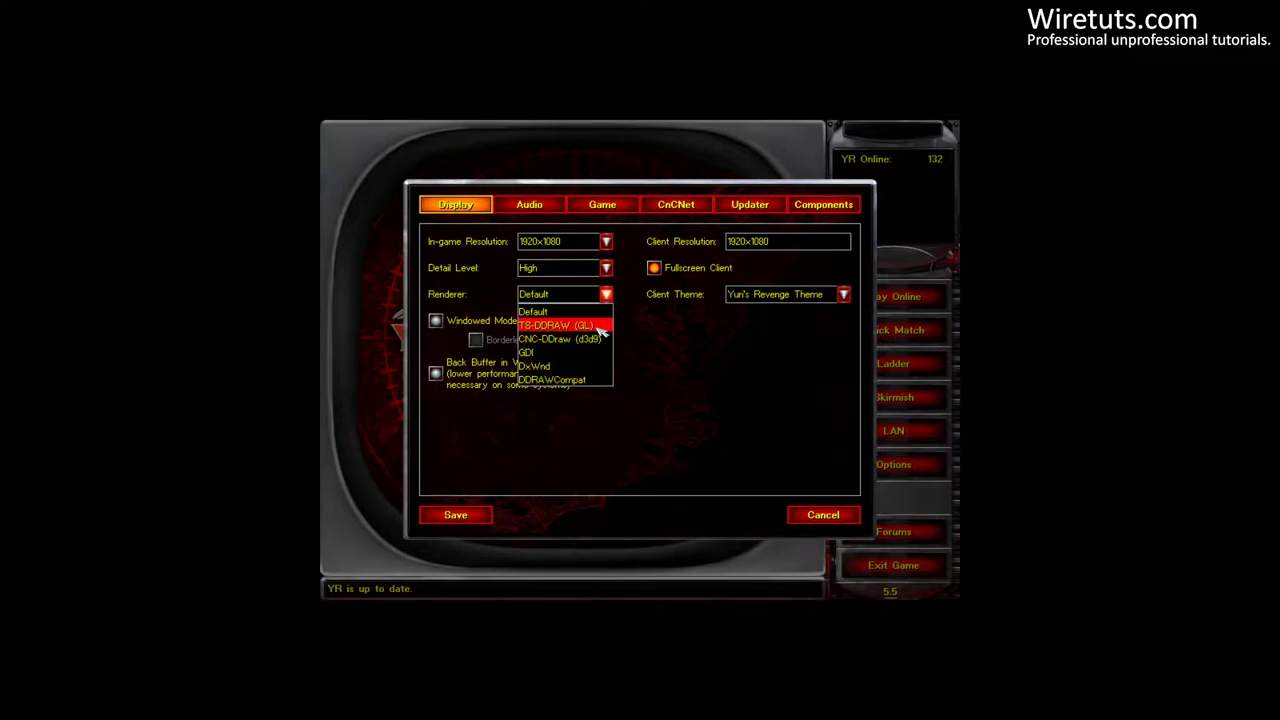
pyautogui.click(600, 332)
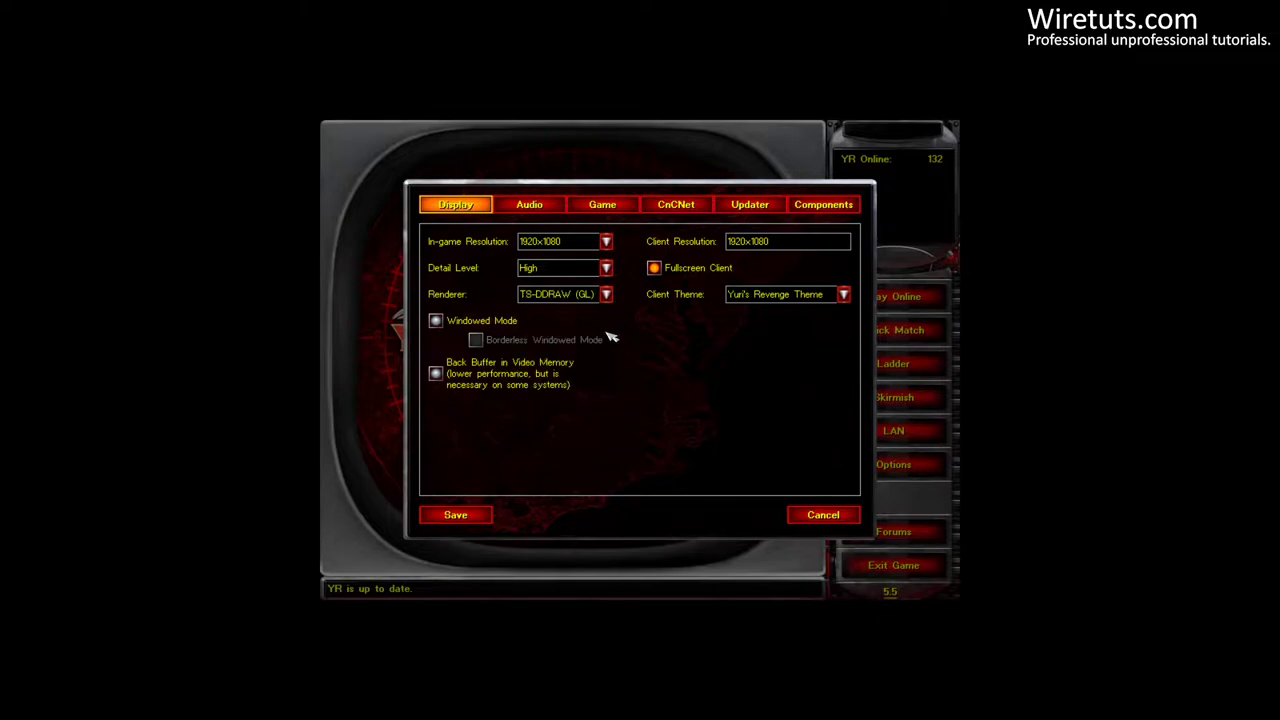
# Save the options with a client restart and recheck the display settings.
pyautogui.click(476, 516)
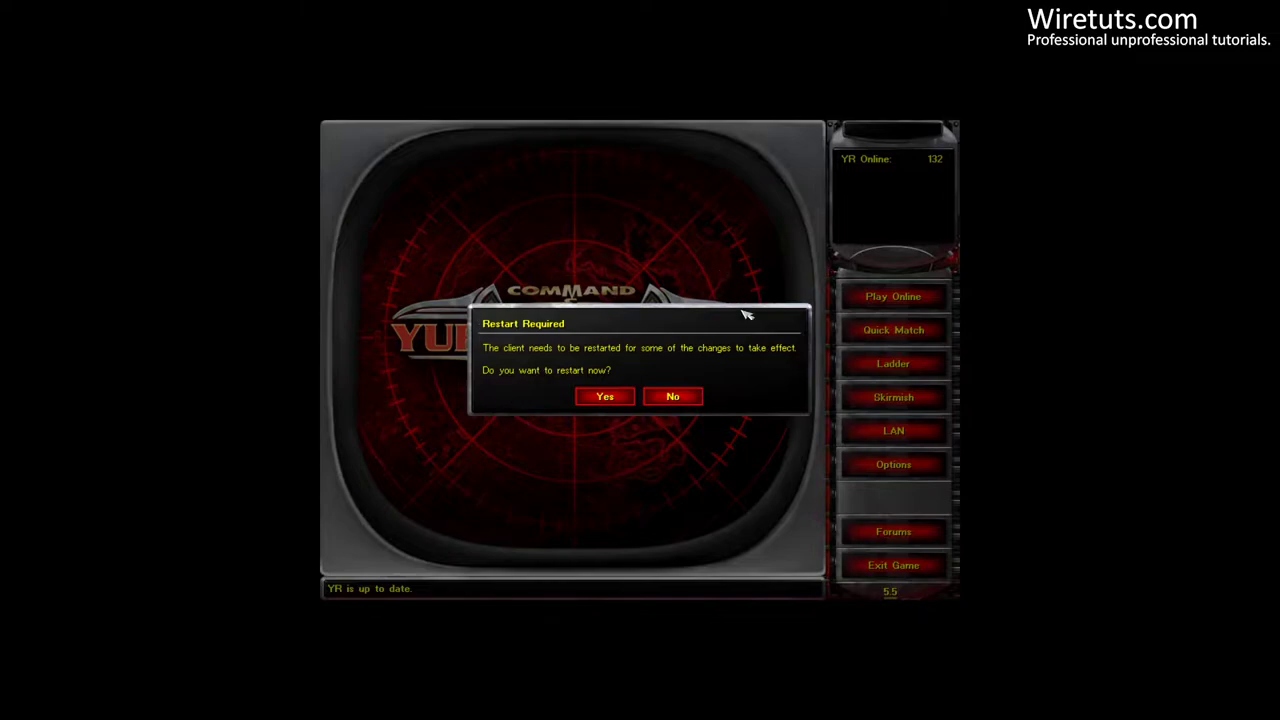
pyautogui.click(592, 399)
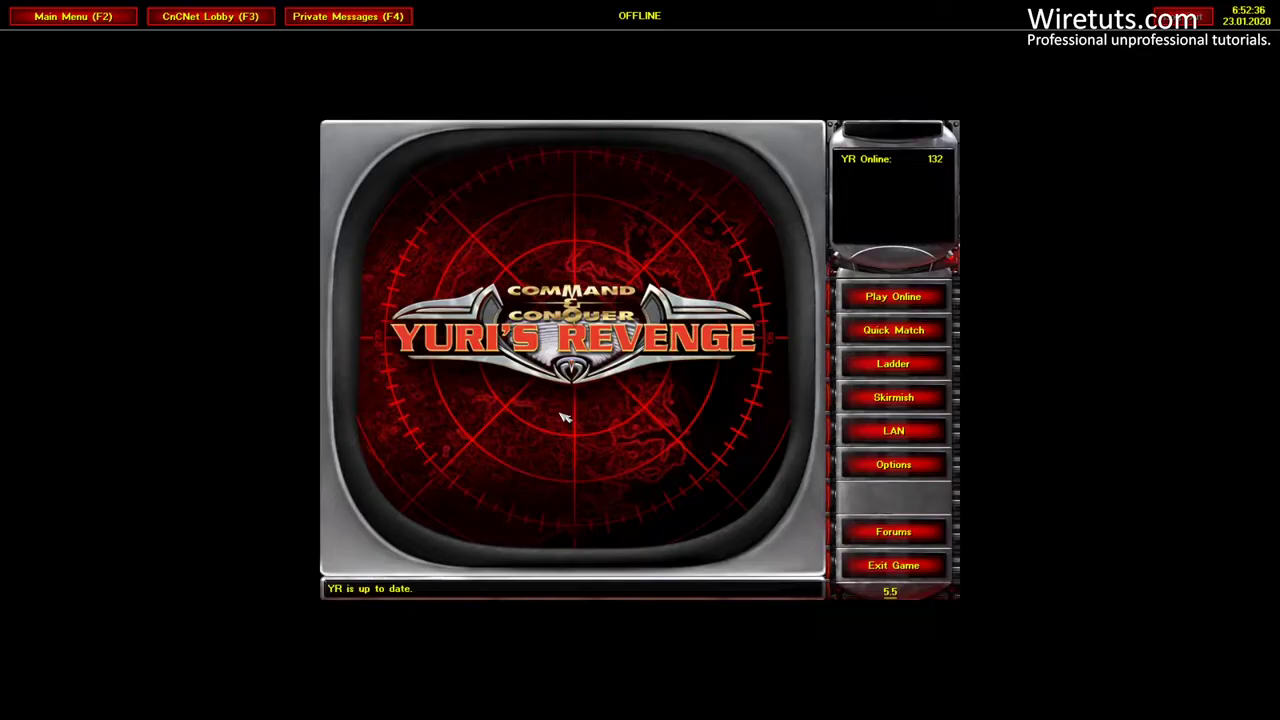
pyautogui.click(893, 464)
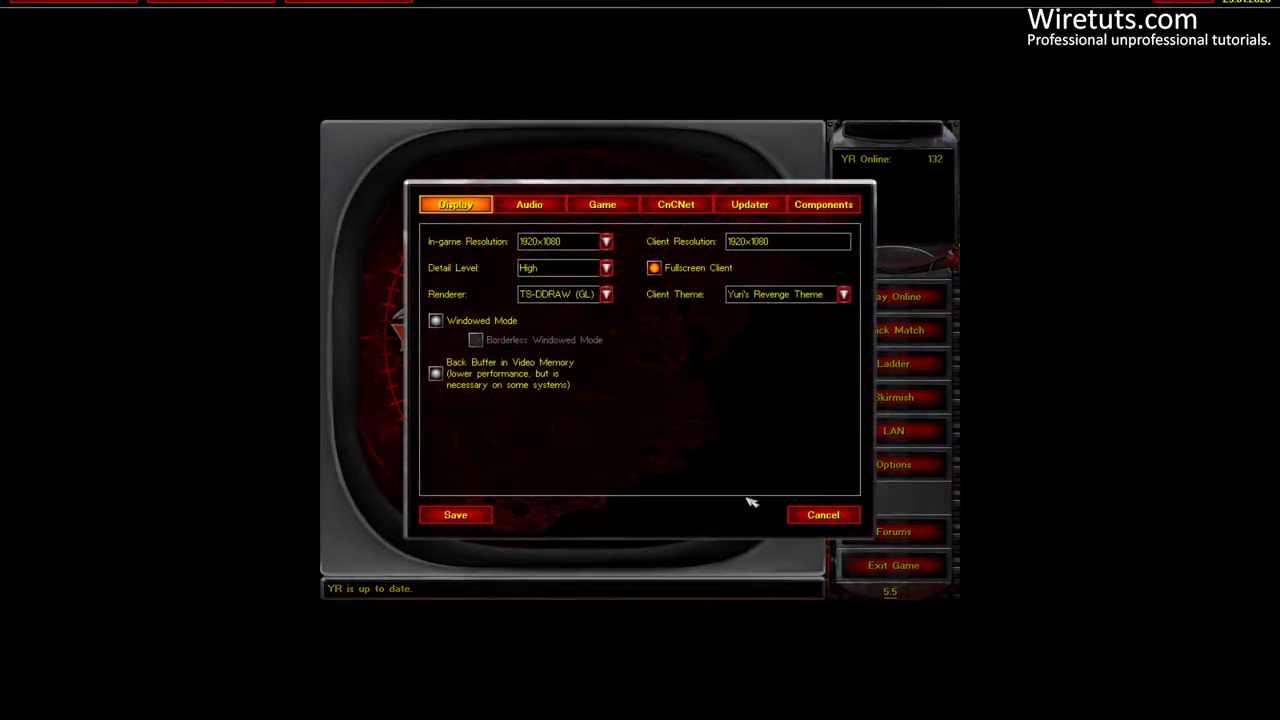
pyautogui.click(825, 516)
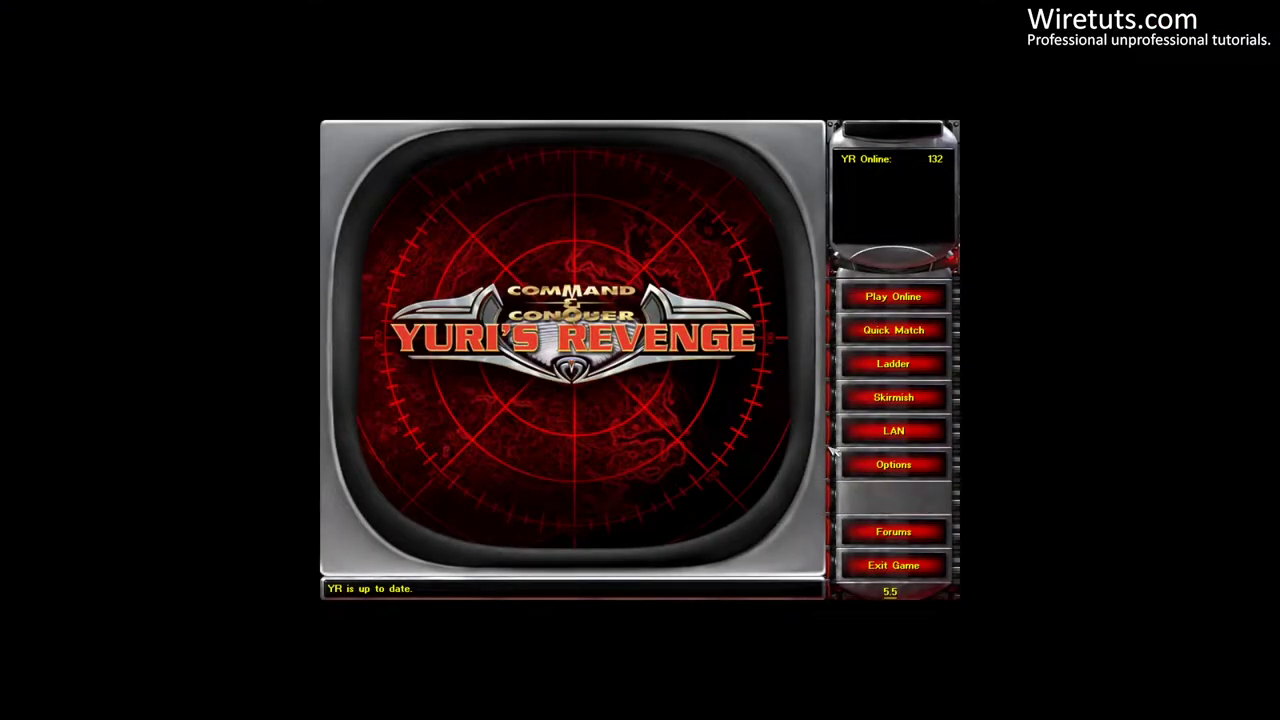
# Launch a Battle skirmish on The Alamo against an Easy AI and move the starting vehicle around to test the game.
pyautogui.click(860, 404)
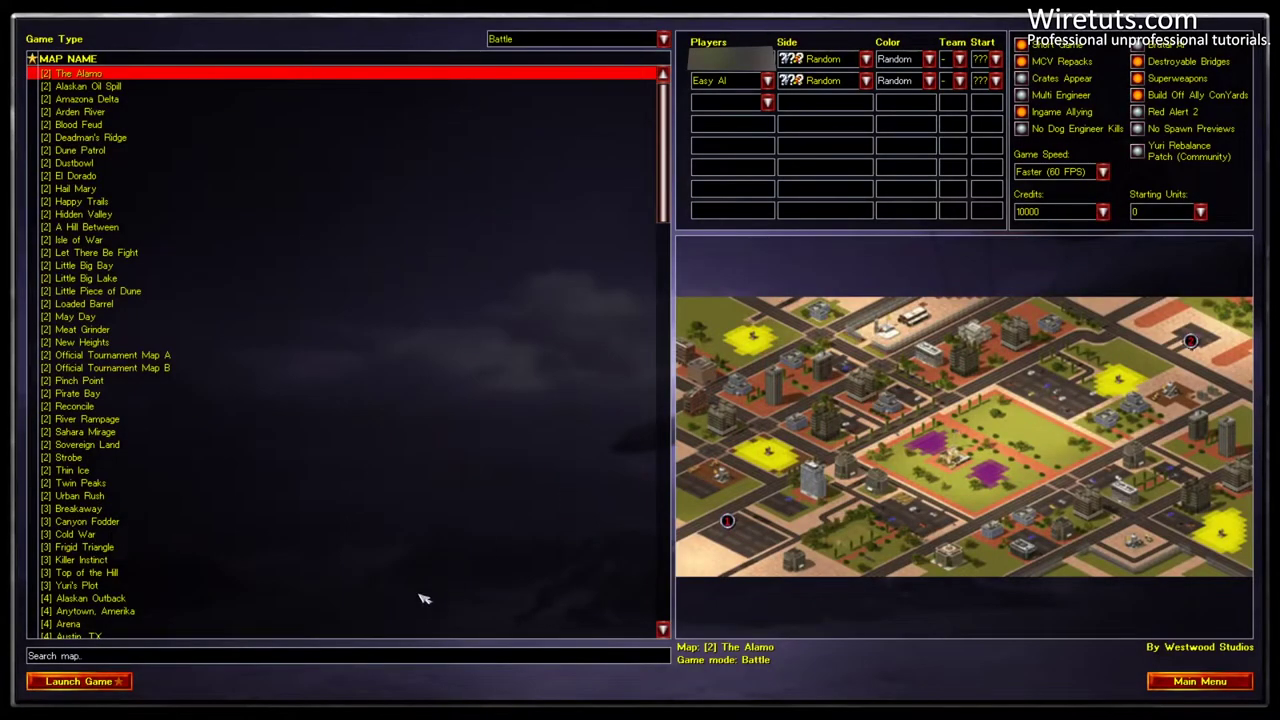
pyautogui.click(100, 684)
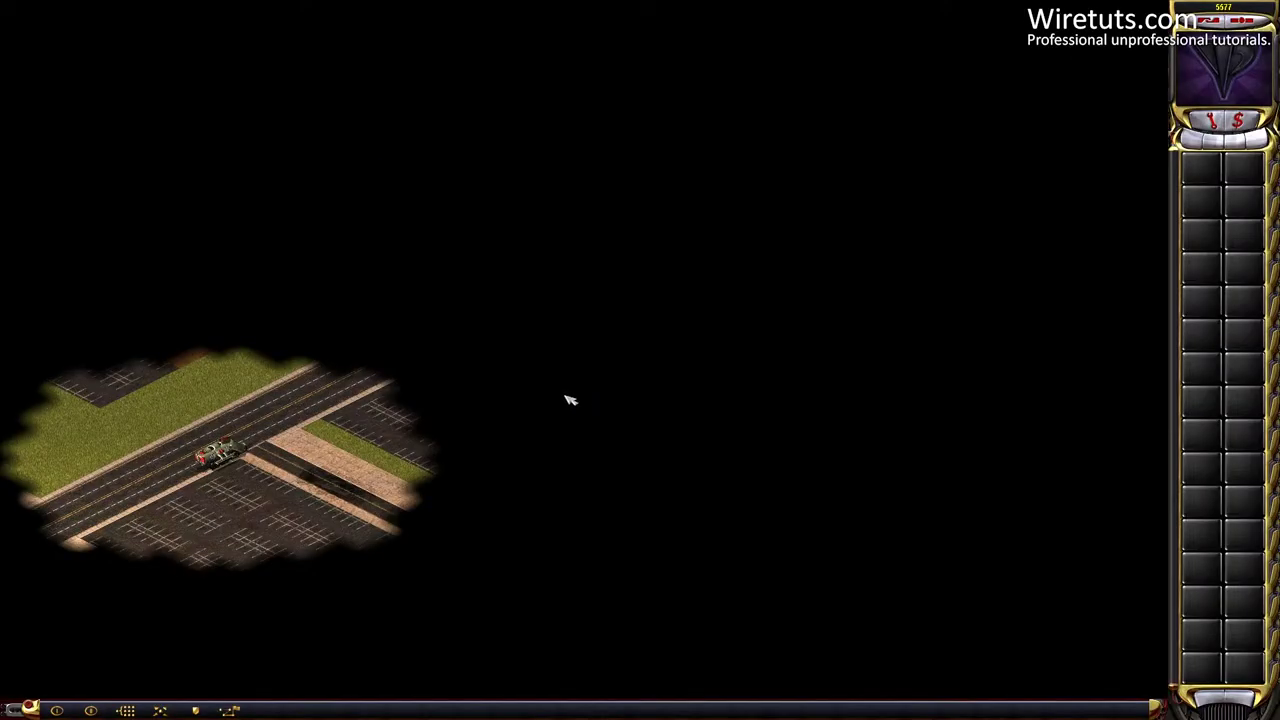
pyautogui.moveTo(354, 423); pyautogui.dragTo(131, 534)
pyautogui.click(340, 512)
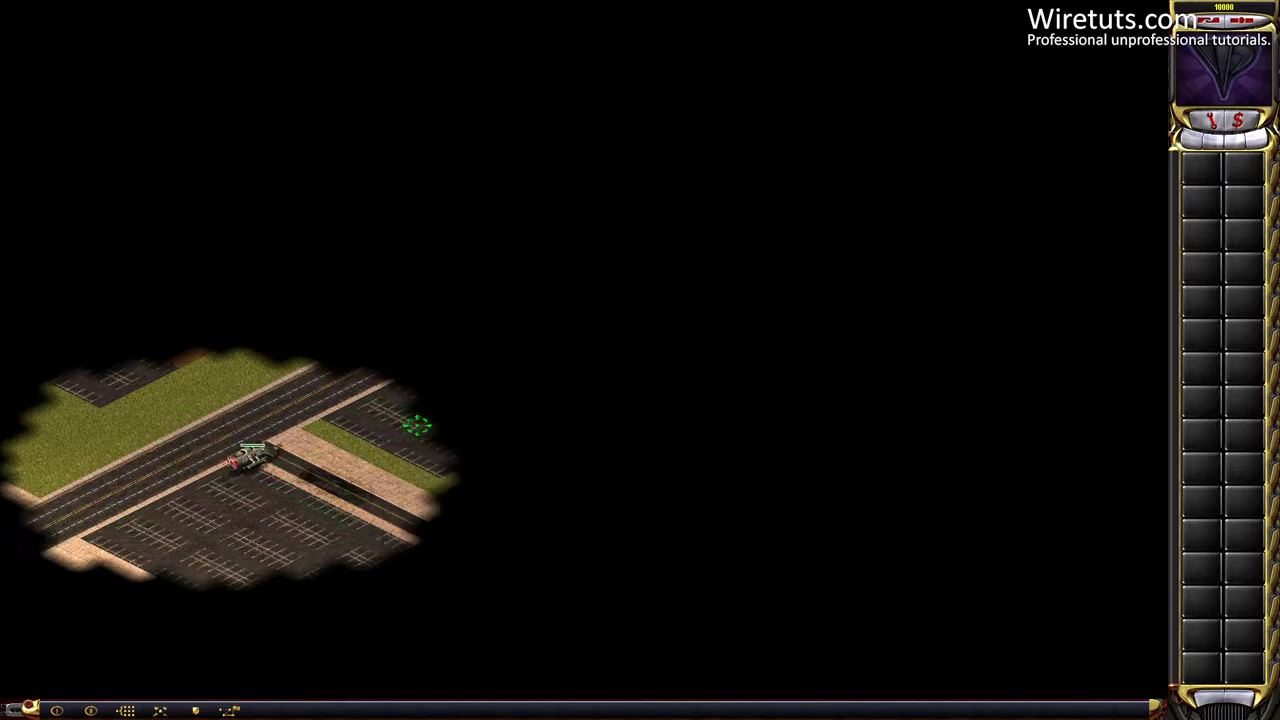
pyautogui.click(211, 452)
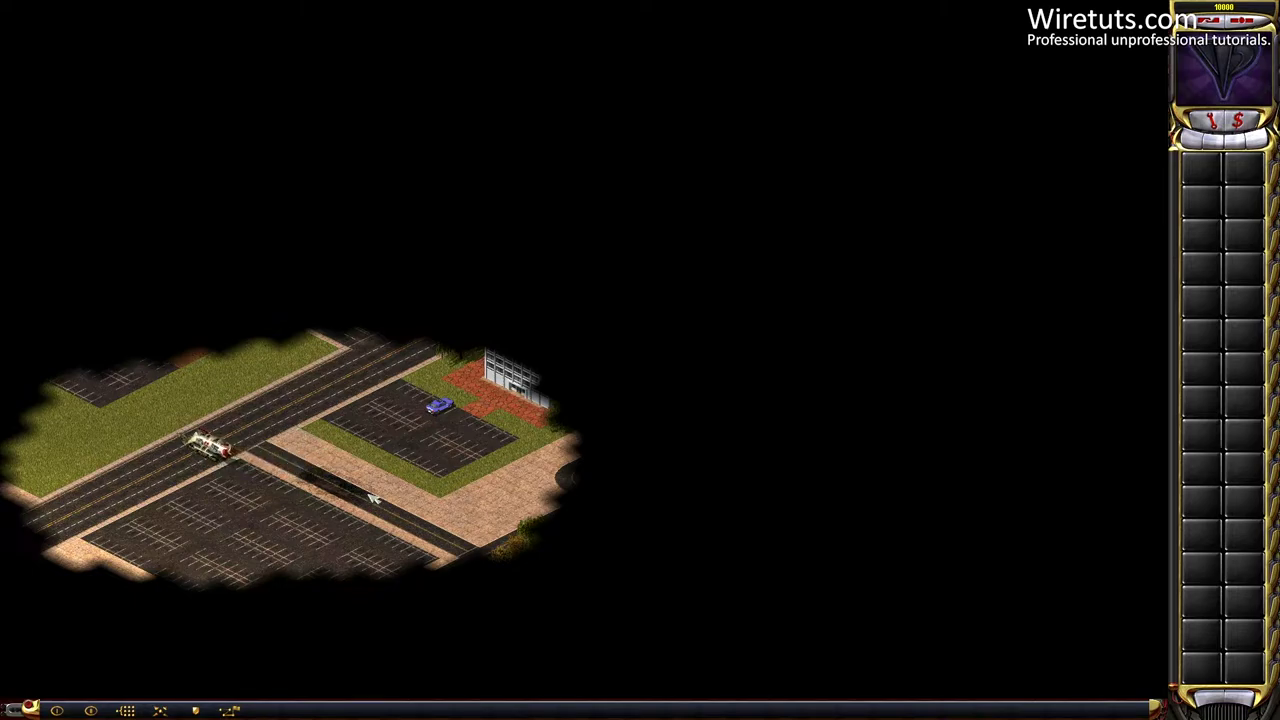
# Abort the skirmish mission and exit the Yuri's Revenge client to the desktop.
pyautogui.press('Escape')
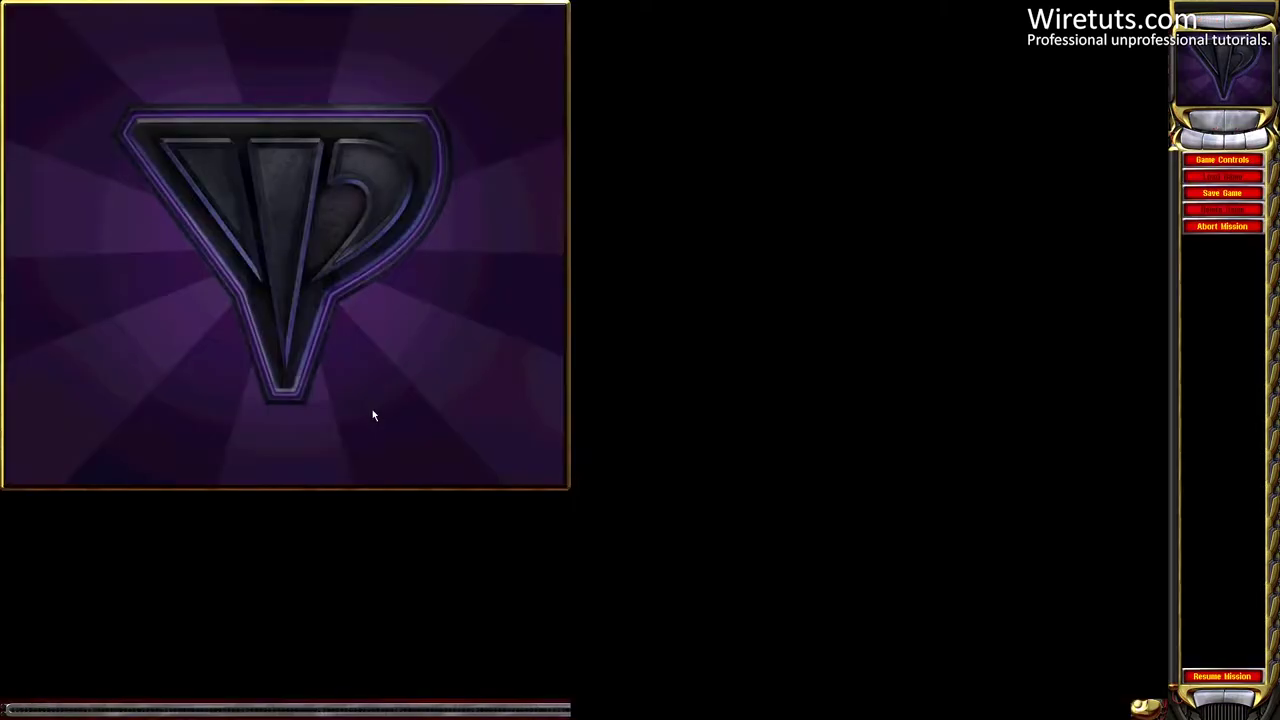
pyautogui.click(1222, 226)
pyautogui.click(1218, 181)
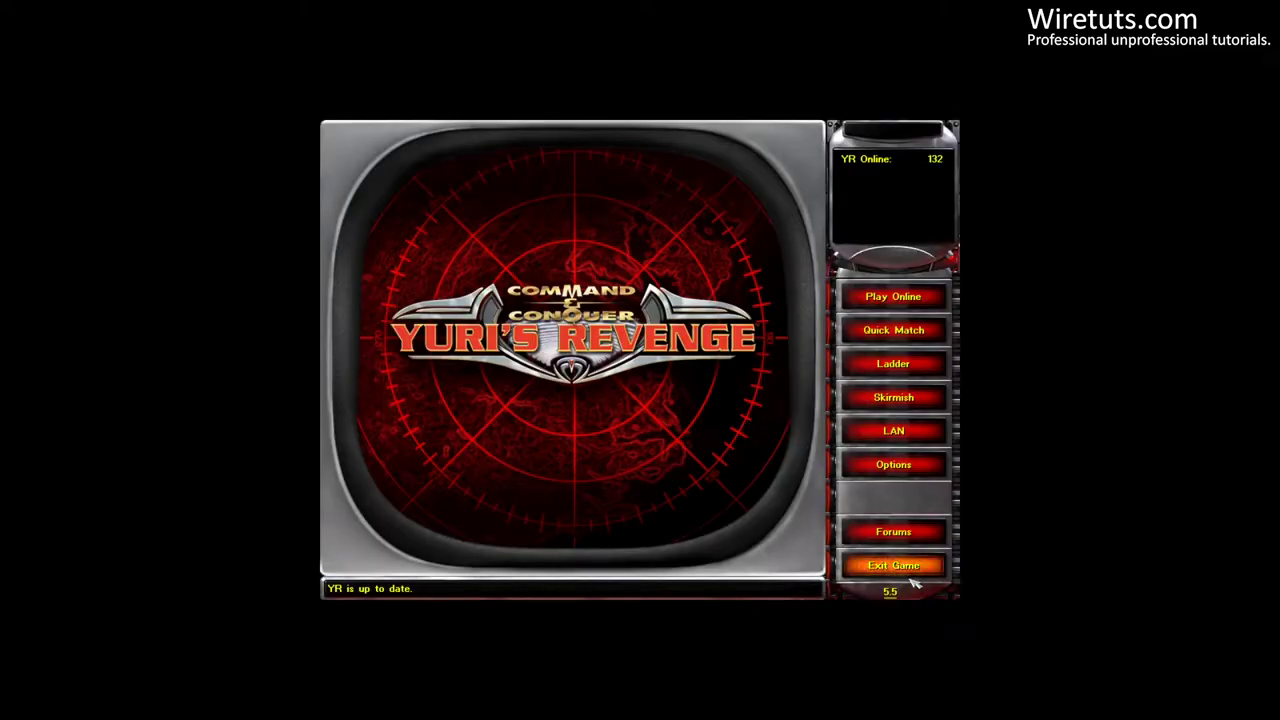
pyautogui.click(903, 568)
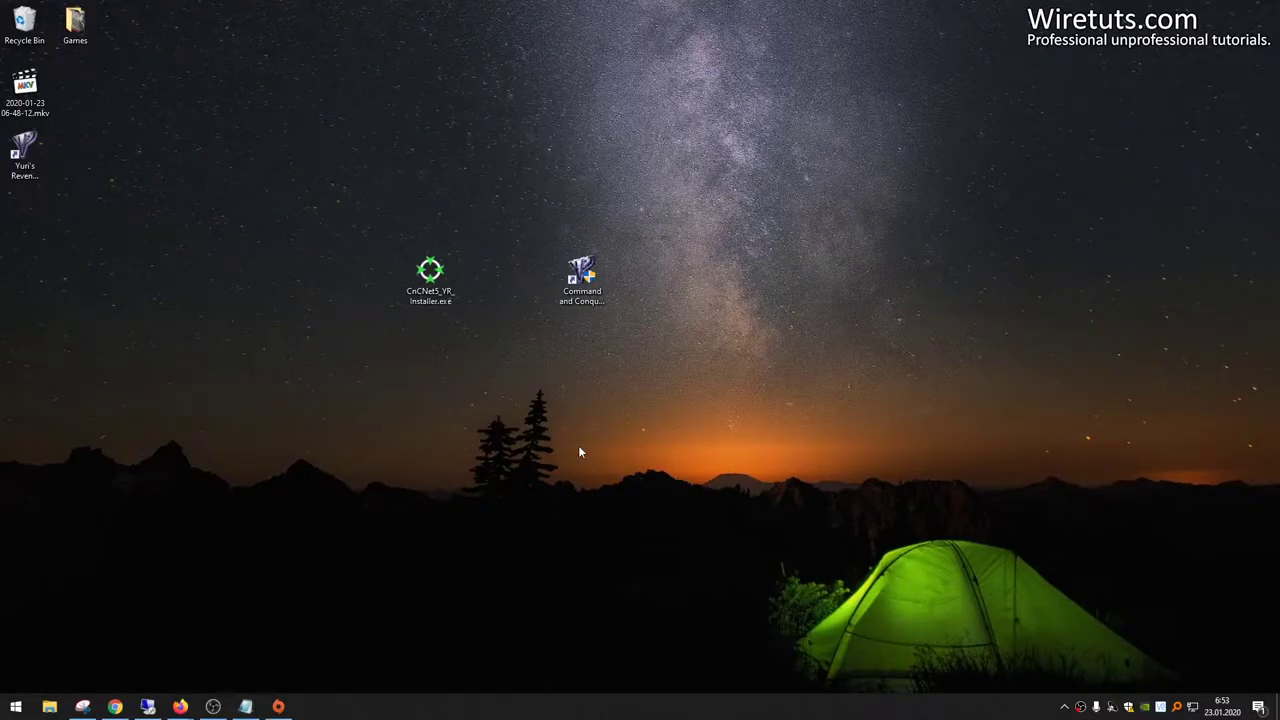
# Move the Yuri's Revenge CnCNet desktop shortcut beside the Command and Conquer Red Alert 2 shortcut and select the latter.
pyautogui.click(25, 155)
pyautogui.moveTo(35, 159); pyautogui.dragTo(528, 292)
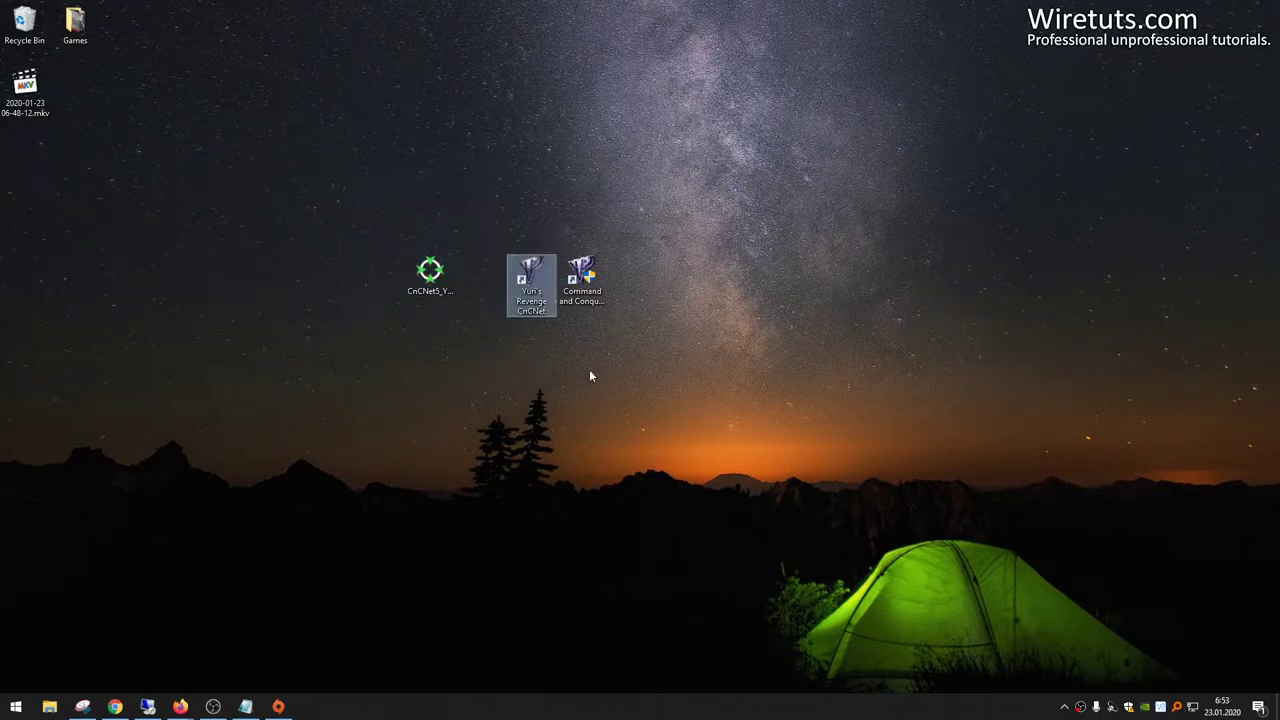
pyautogui.click(596, 298)
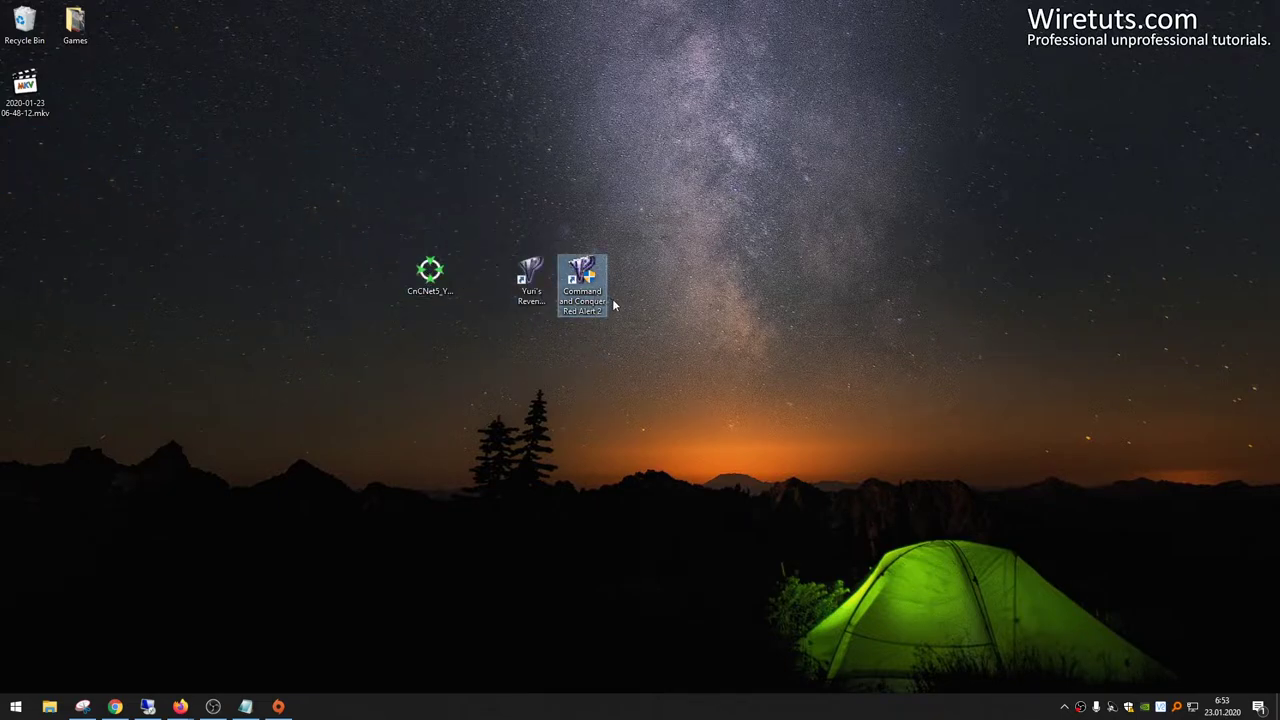
pyautogui.click(538, 300)
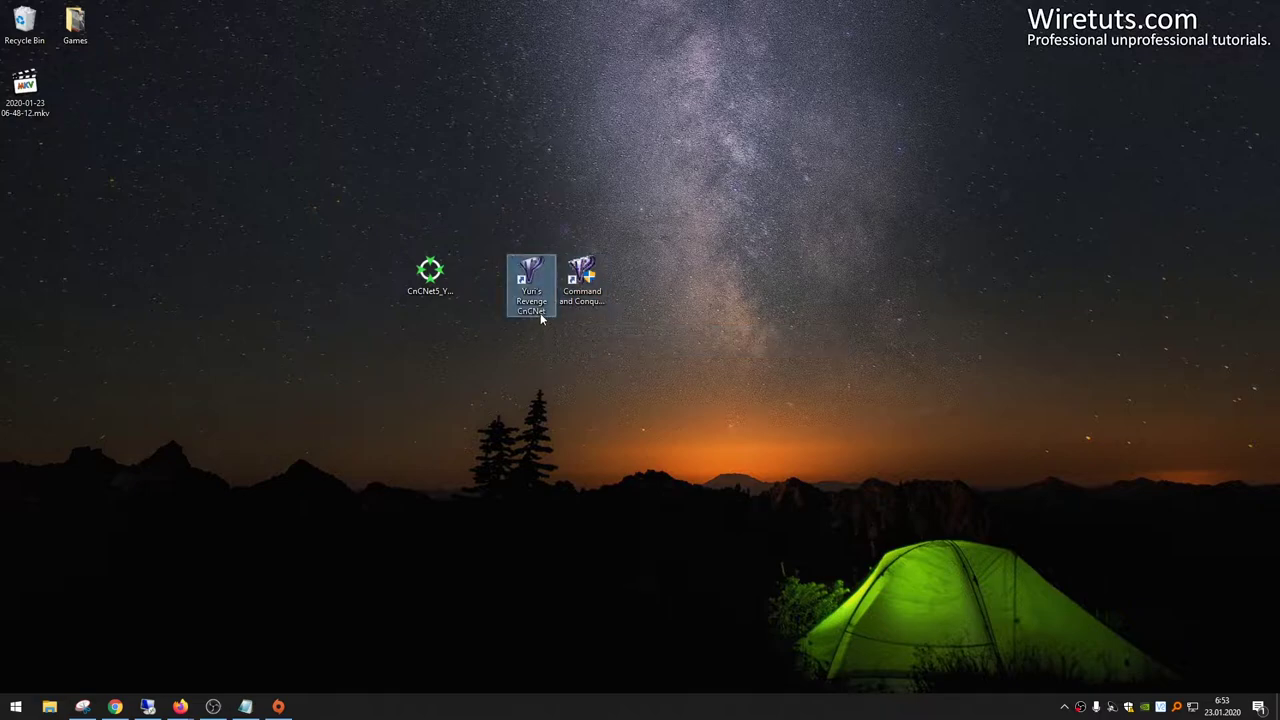
pyautogui.click(582, 288)
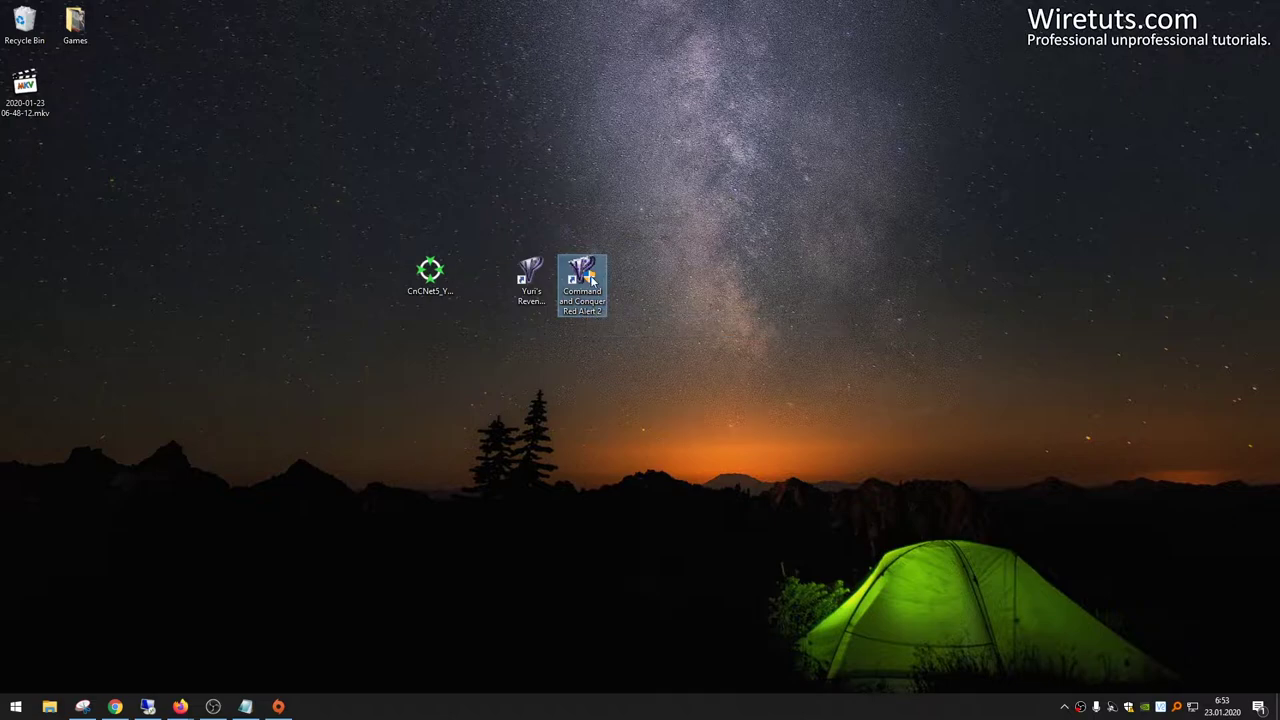
pyautogui.click(543, 276)
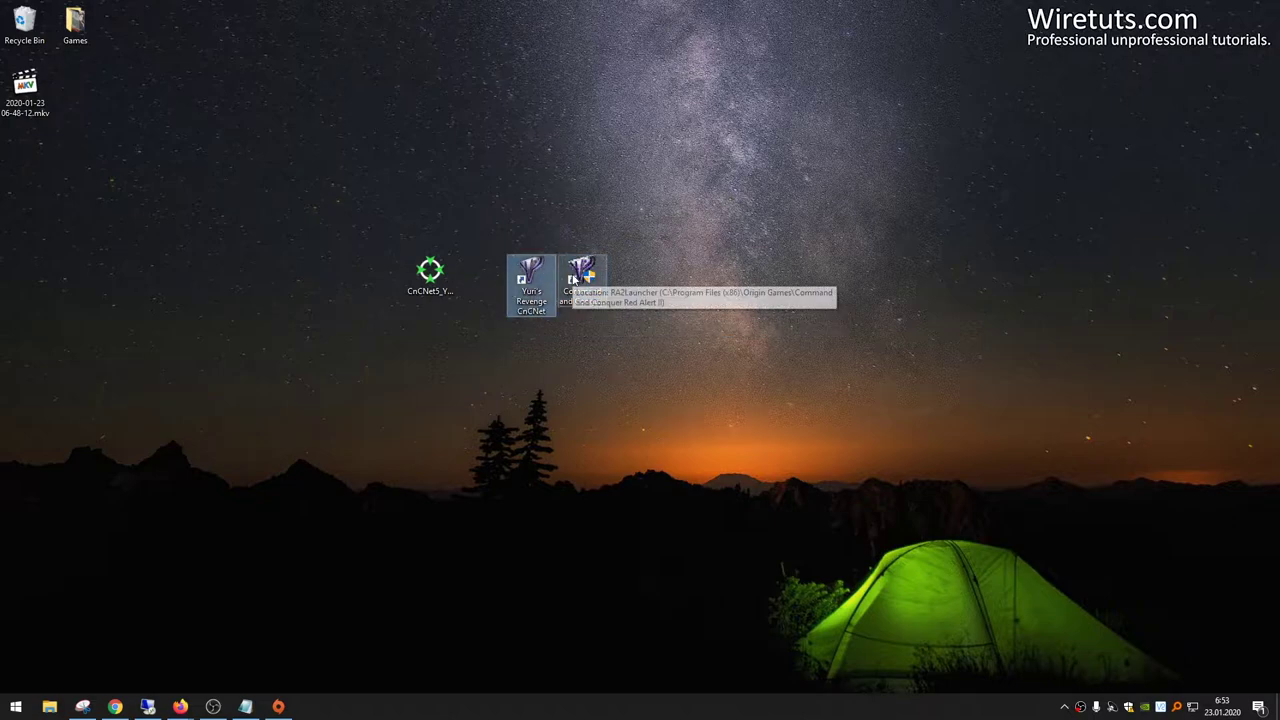
# Open the Red Alert 2 installation folder through the properties of the Command and Conquer Red Alert 2 desktop shortcut.
pyautogui.click(584, 274)
pyautogui.rightClick(584, 274)
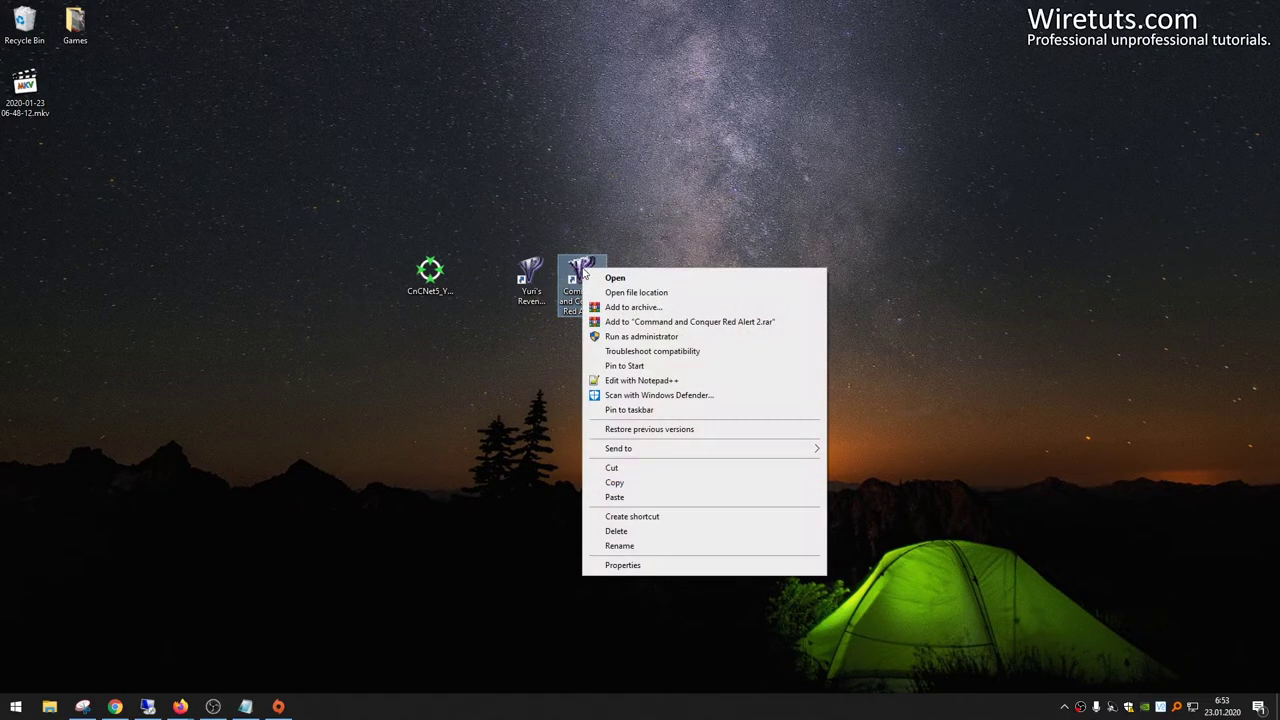
pyautogui.click(684, 566)
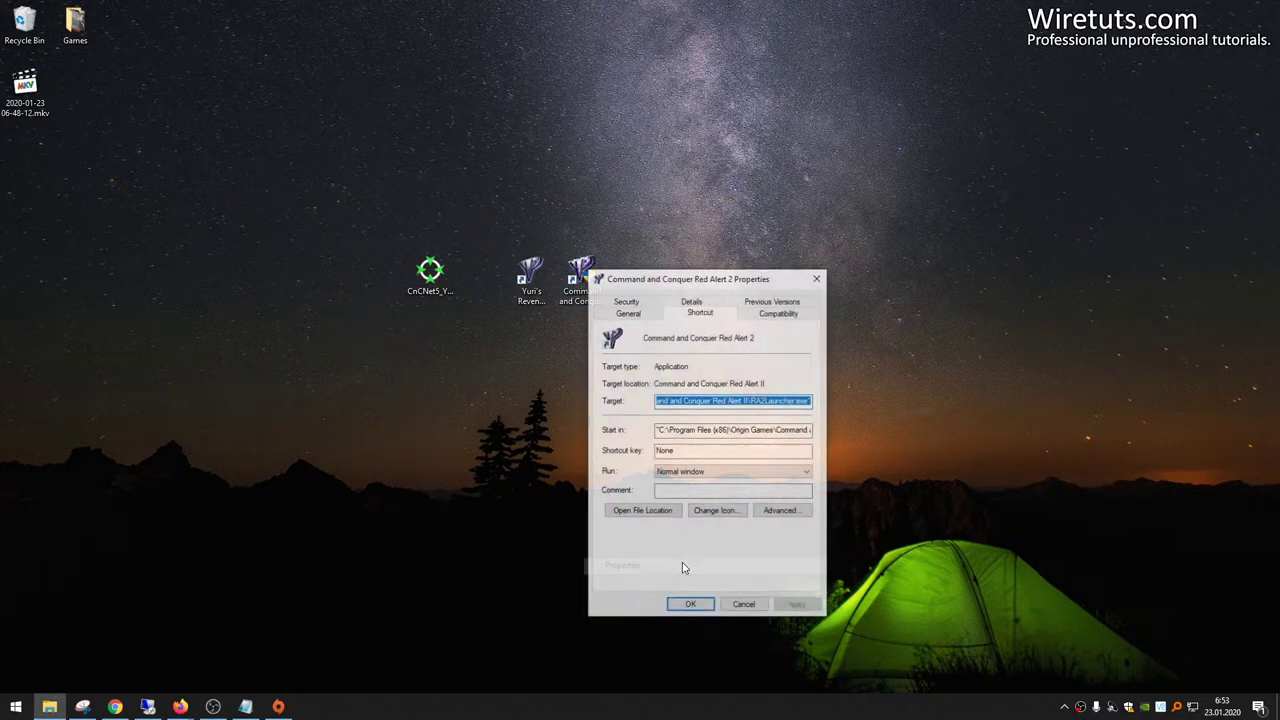
pyautogui.click(655, 513)
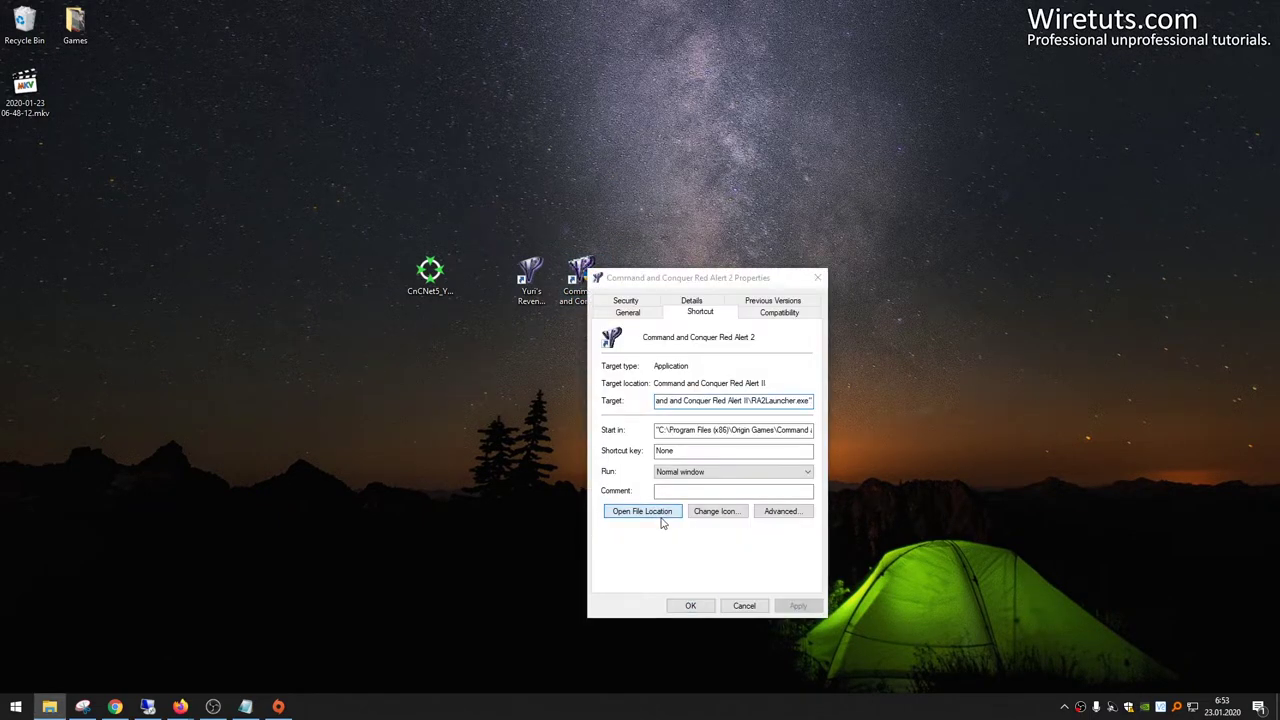
# Find RA2MD.ini in the game folder, open it in Notepad and move its window aside.
pyautogui.scroll(-1, 880, 420)
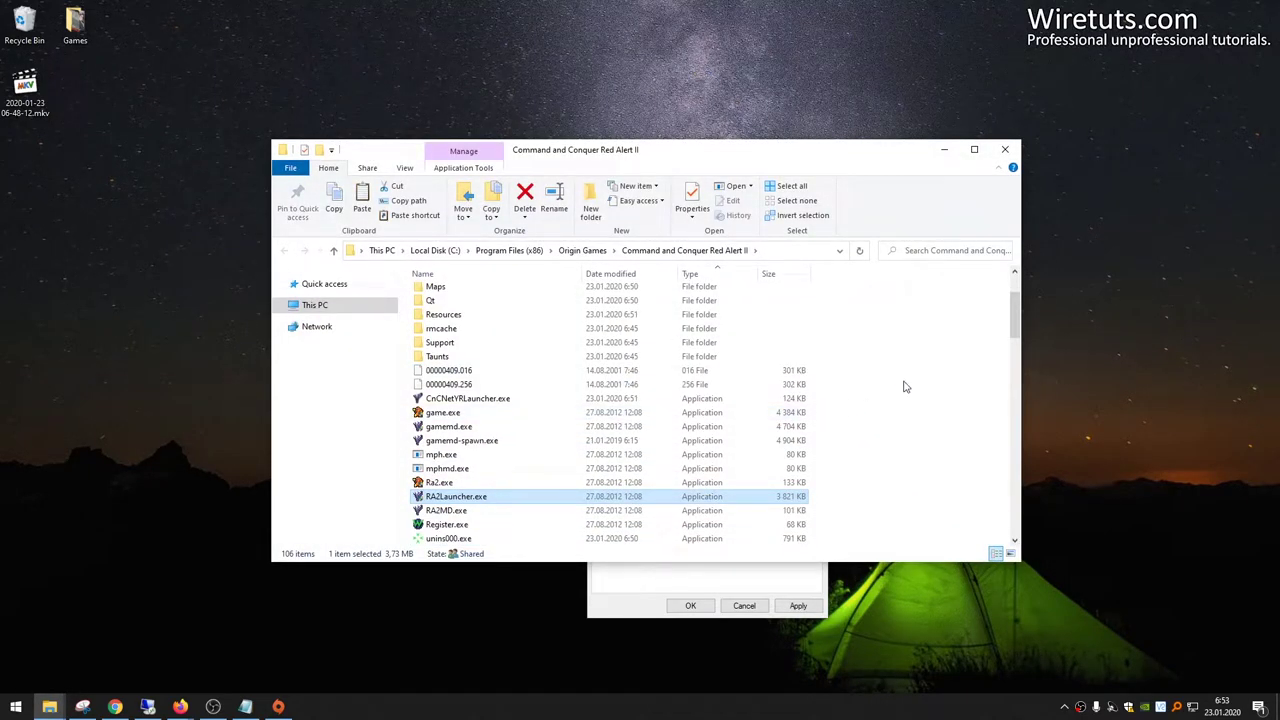
pyautogui.scroll(-6, 901, 410)
pyautogui.scroll(-3, 903, 403)
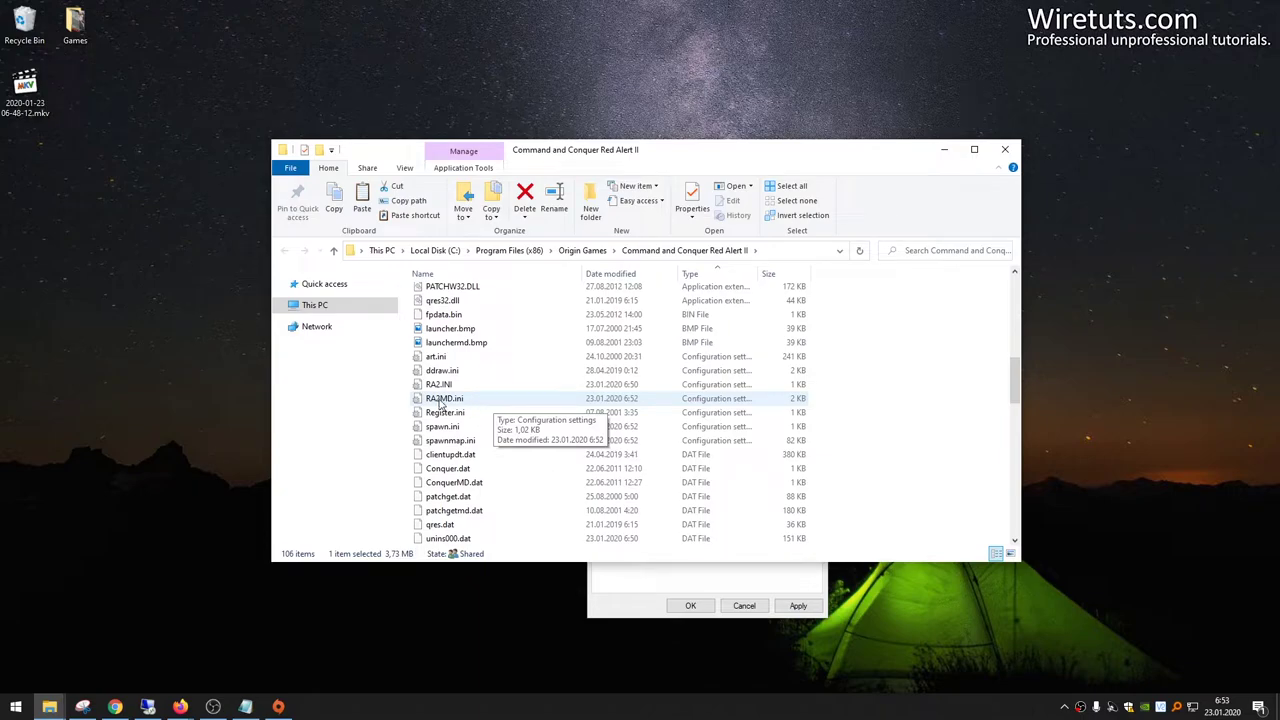
pyautogui.click(442, 399)
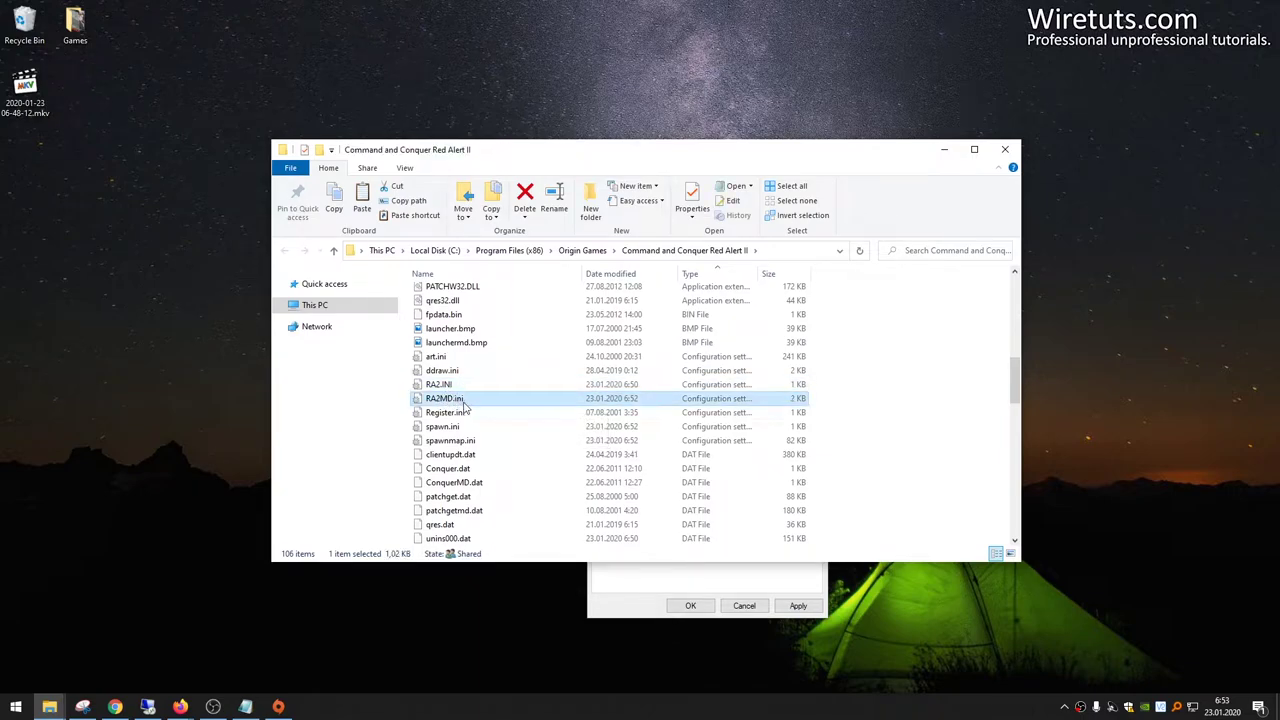
pyautogui.doubleClick(463, 402)
pyautogui.moveTo(606, 171); pyautogui.dragTo(361, 190)
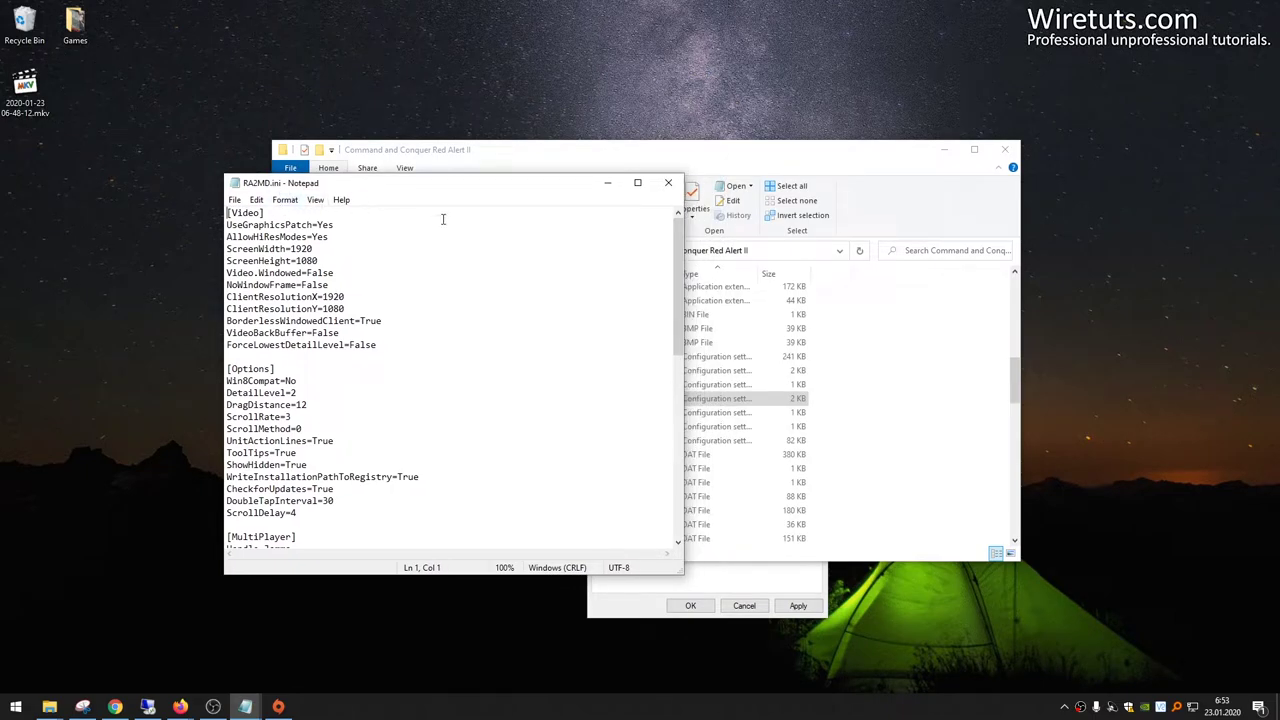
# Open RA2.INI from the game folder, minimize the folder window and line the file up beside RA2MD.ini.
pyautogui.click(907, 373)
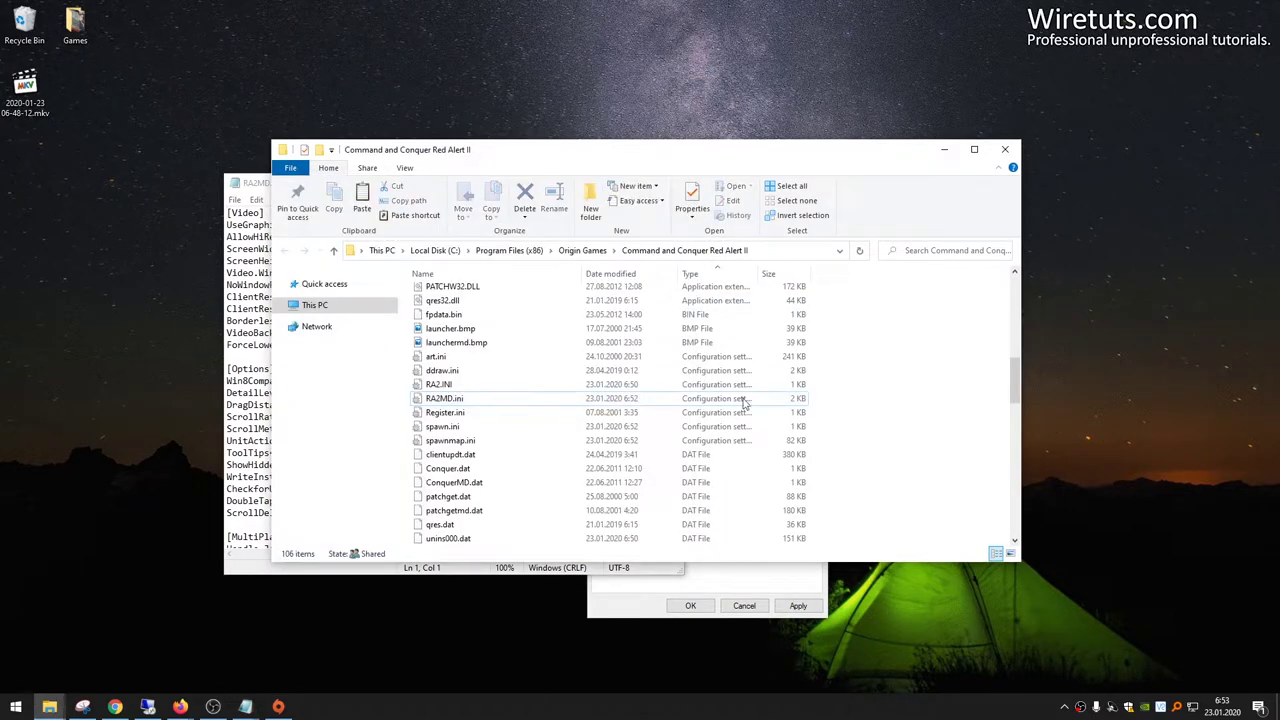
pyautogui.doubleClick(580, 386)
pyautogui.click(944, 151)
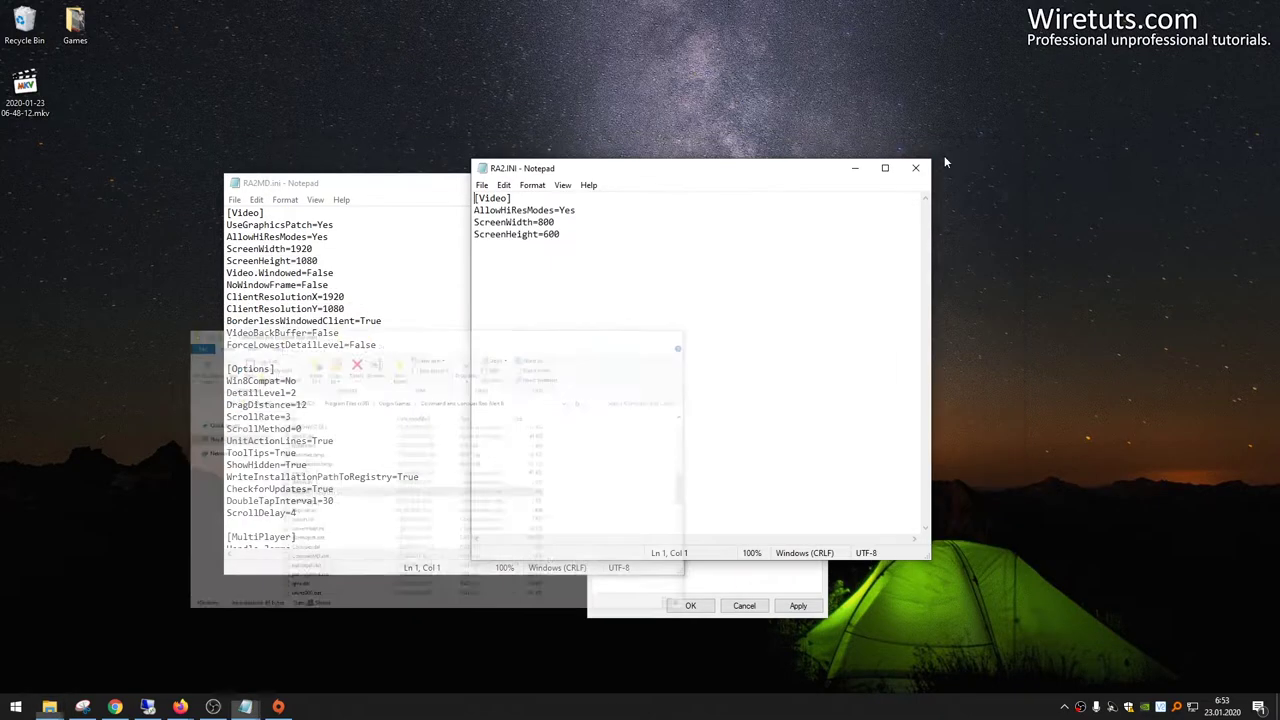
pyautogui.moveTo(641, 172); pyautogui.dragTo(630, 187)
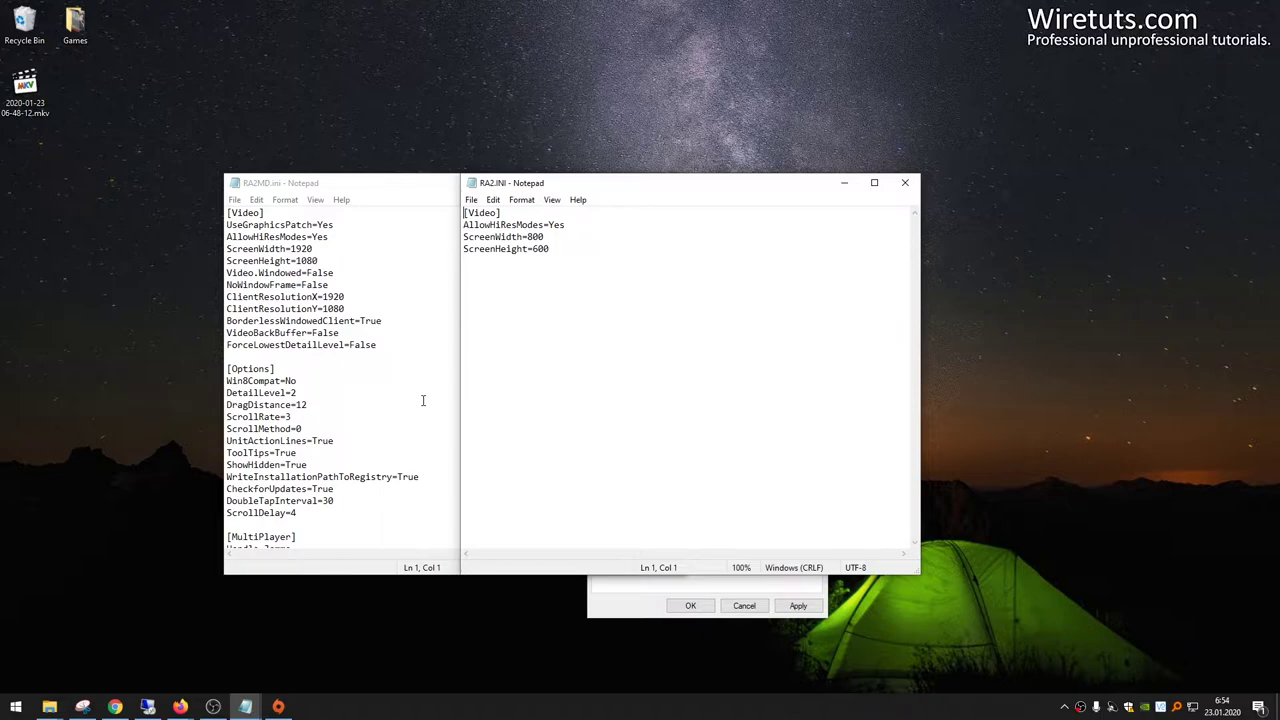
# Replace the entire contents of RA2.INI with a copy of all the text in RA2MD.ini and save the file.
pyautogui.click(423, 400)
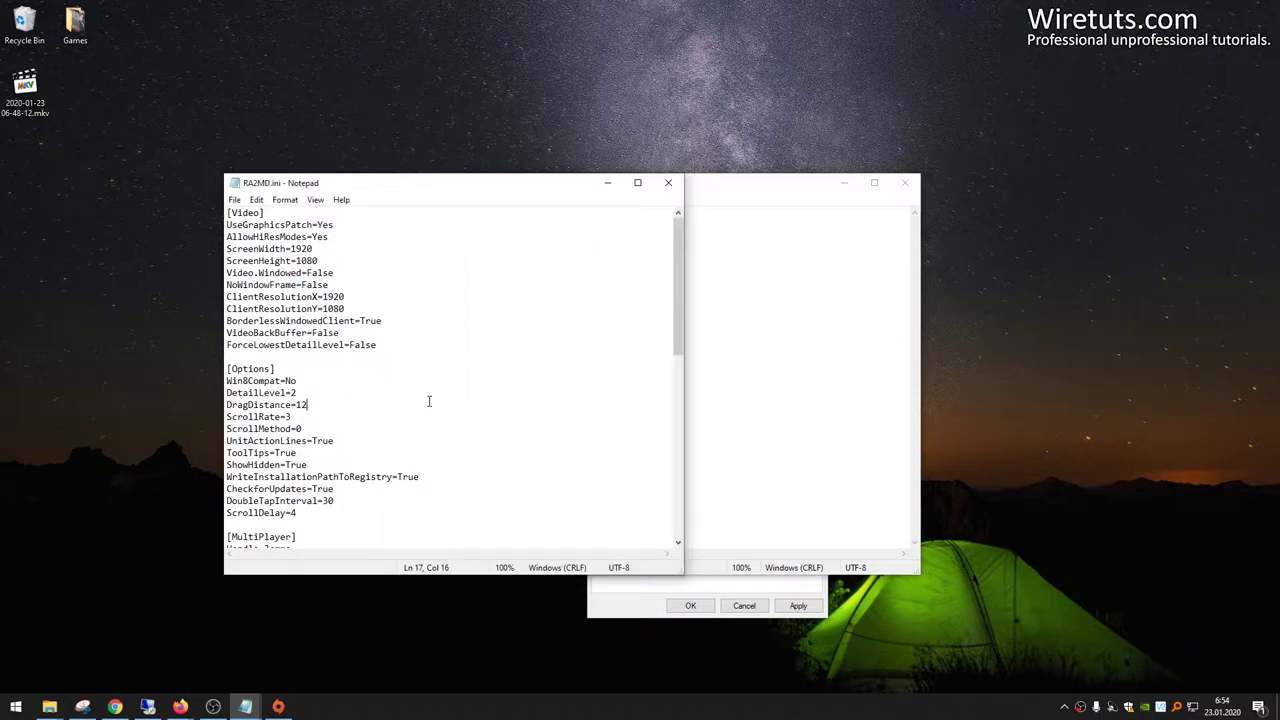
pyautogui.hotkey('ctrl', 'a')
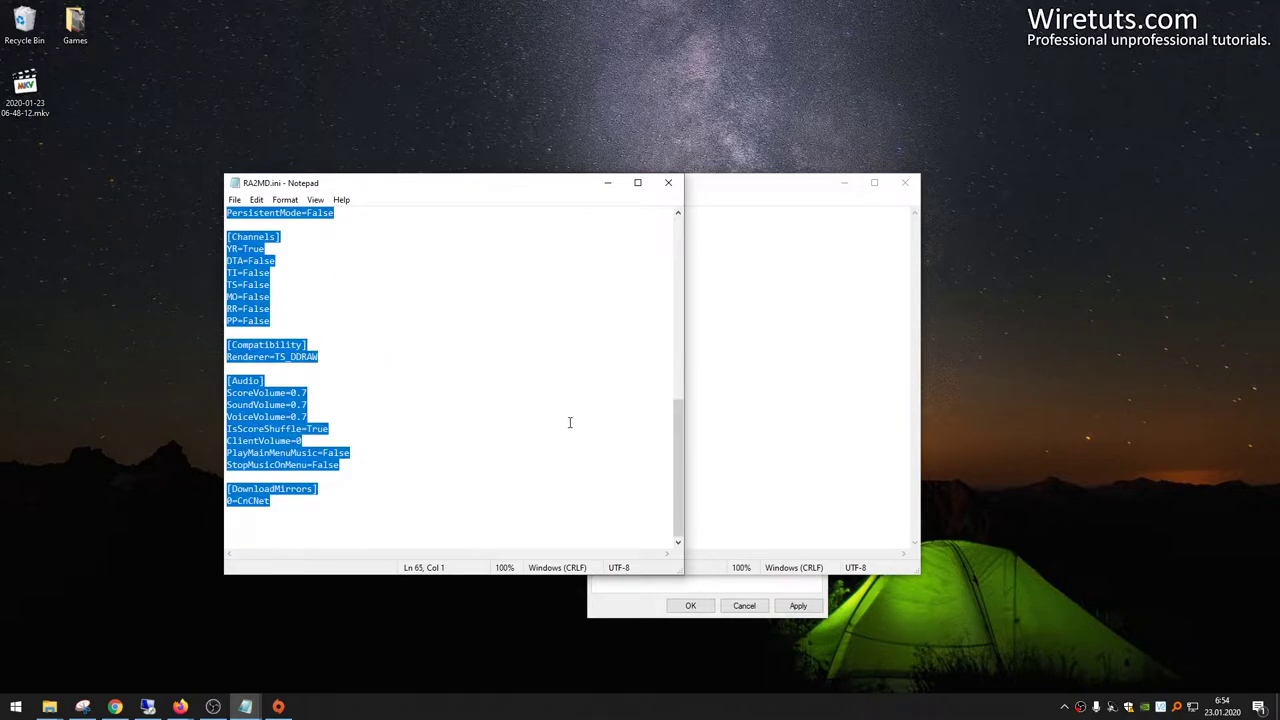
pyautogui.click(768, 352)
pyautogui.hotkey('ctrl', 'a')
pyautogui.hotkey('ctrl', 'v')
pyautogui.hotkey('ctrl', 's')
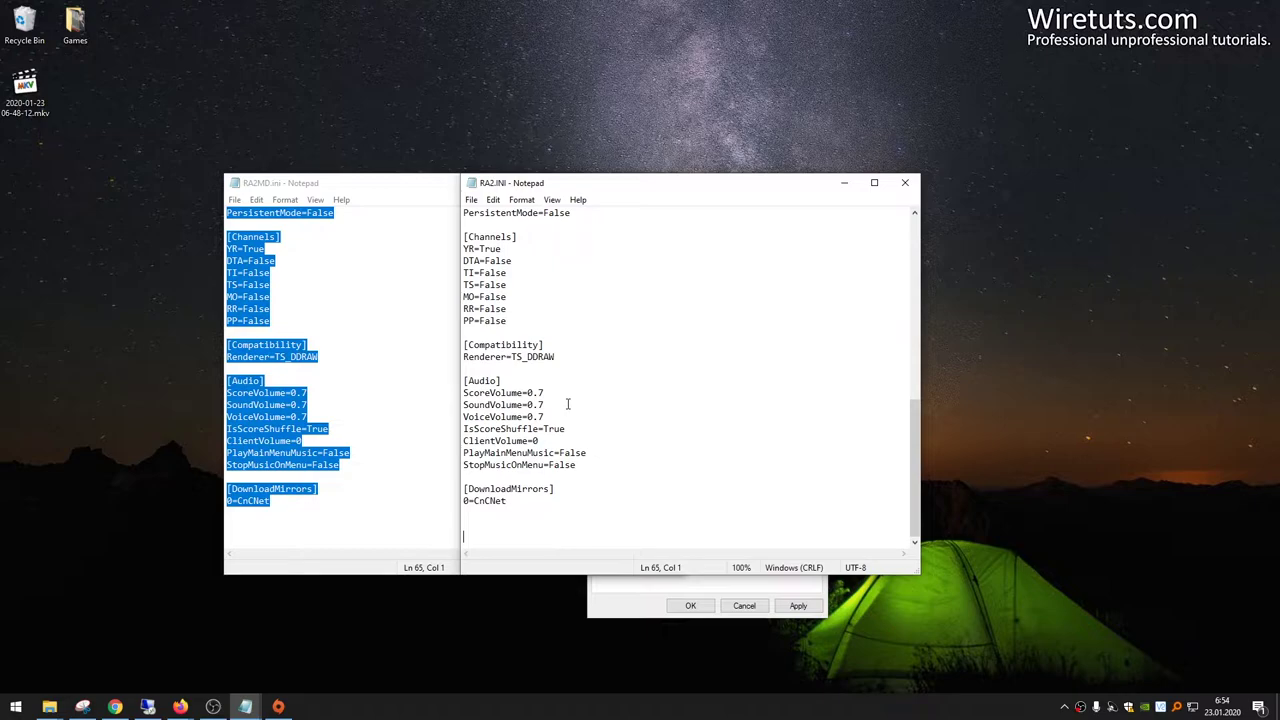
# Search Windows for Notepad and view its option to run as administrator, without launching it.
pyautogui.click(567, 403)
pyautogui.click(683, 510)
pyautogui.click(8, 710)
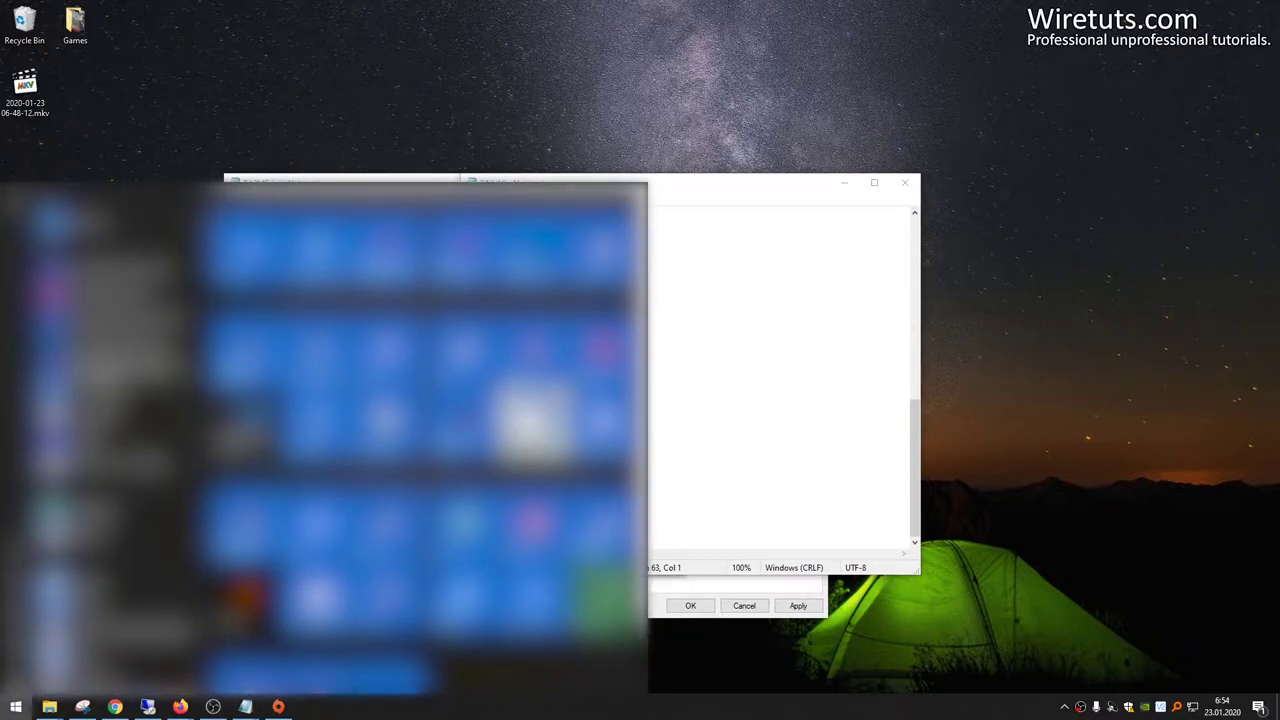
pyautogui.write('notepad')
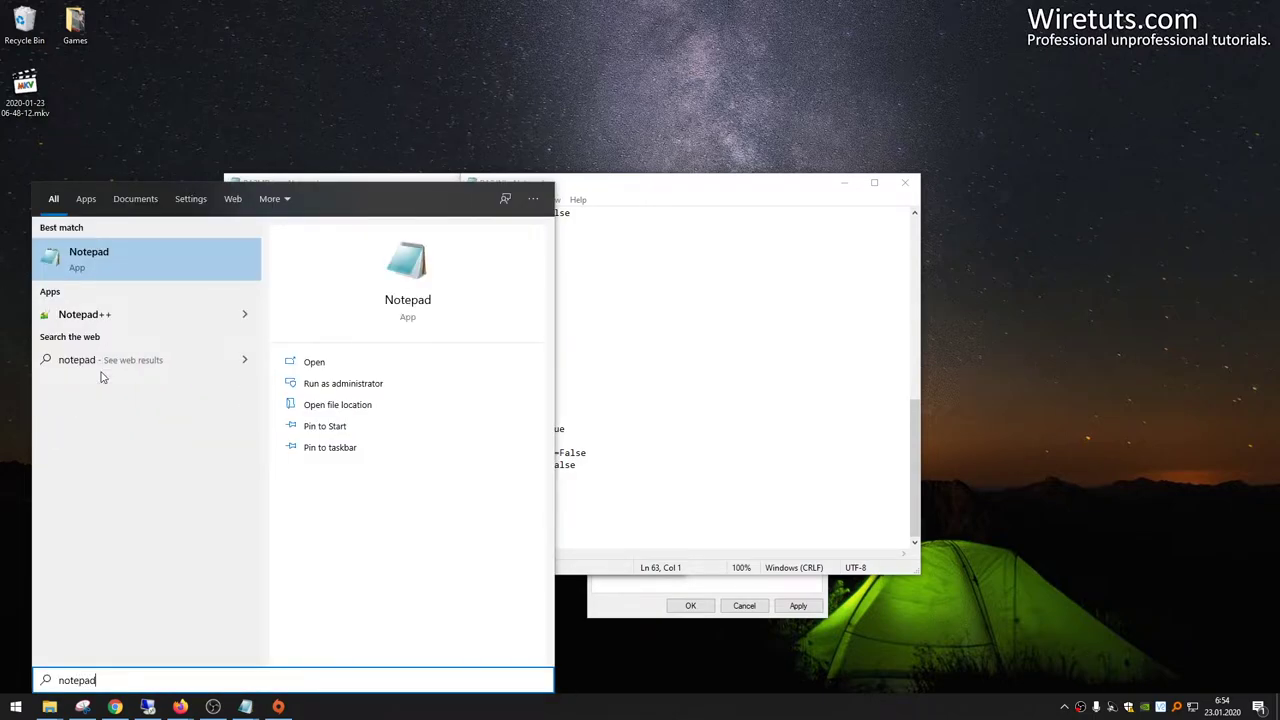
pyautogui.rightClick(96, 266)
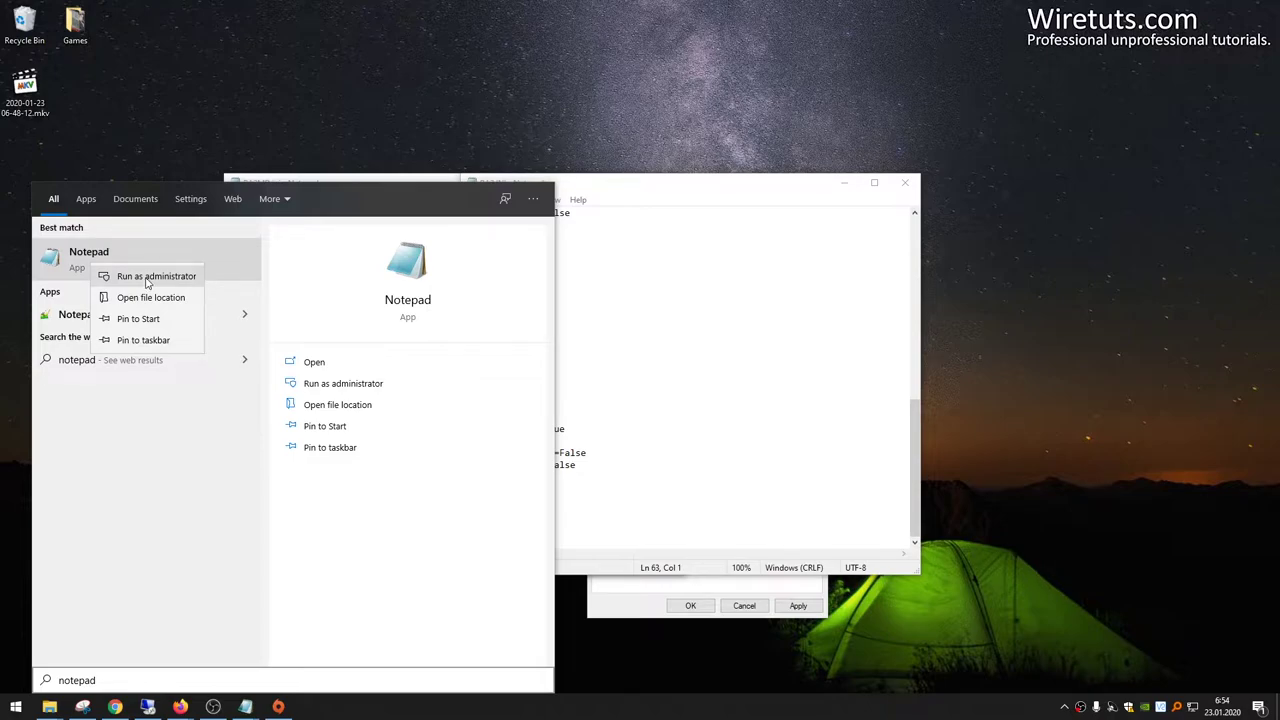
pyautogui.click(646, 336)
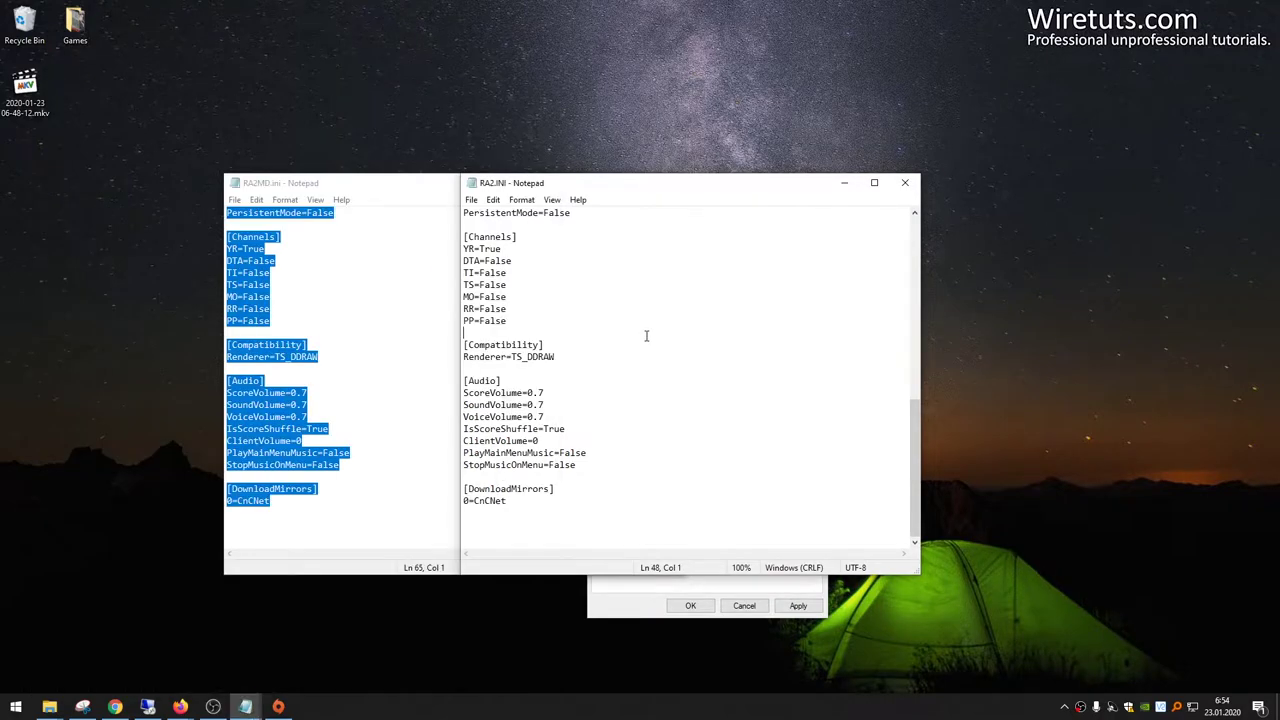
# Add an [Intro] section with the line Play=no at the end of RA2.INI.
pyautogui.click(293, 532)
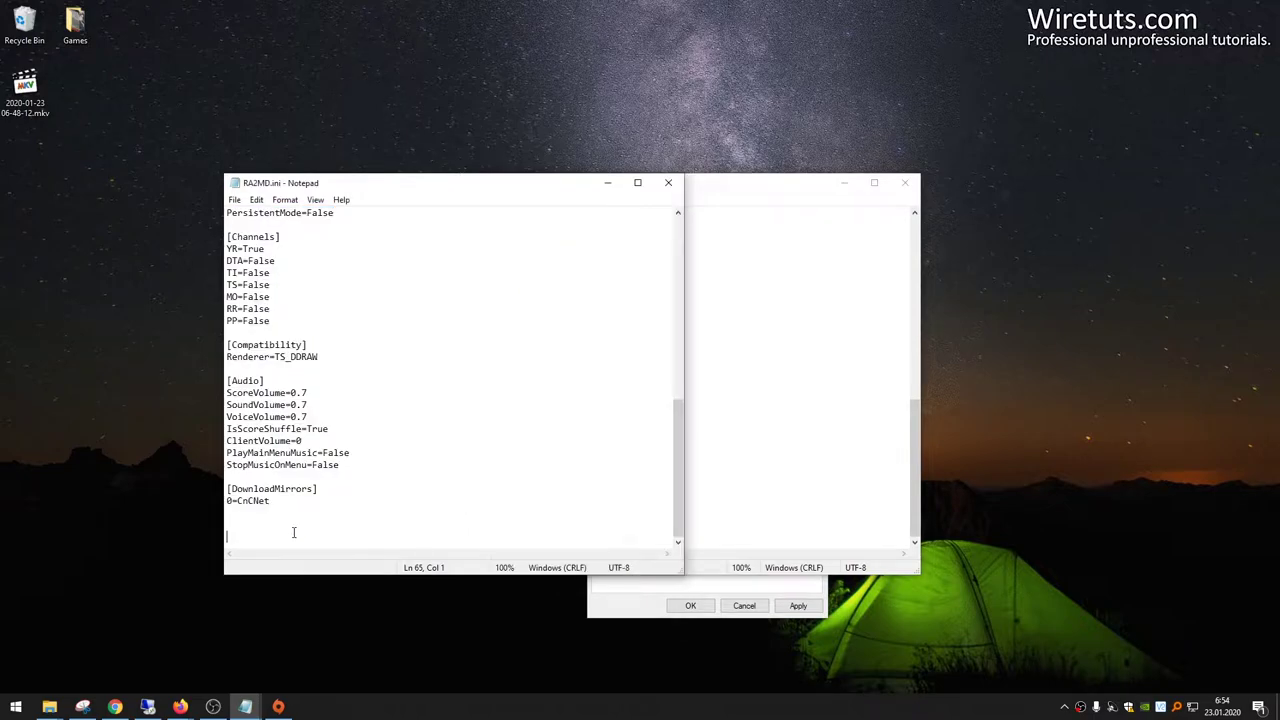
pyautogui.click(834, 486)
pyautogui.click(695, 525)
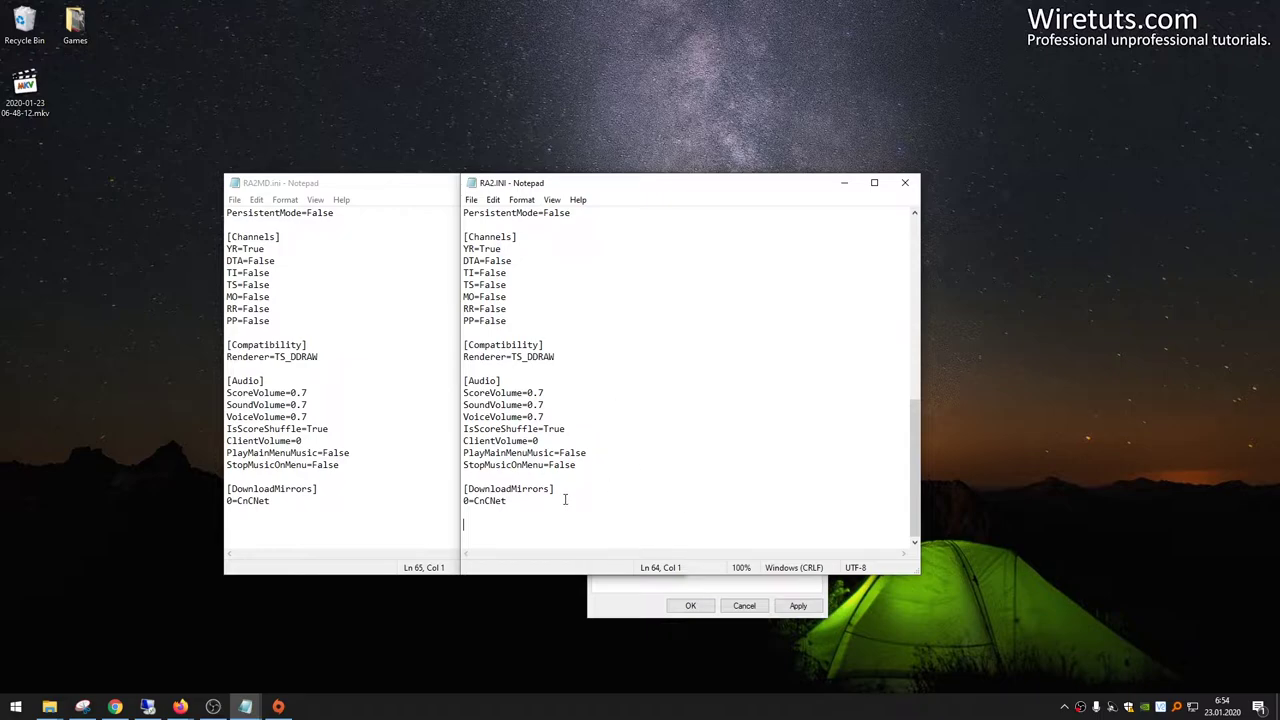
pyautogui.write('[Intro]')
pyautogui.press('Return')
pyautogui.write('Play=no')
# Copy the [Intro] section with Play=no from RA2.INI to the end of RA2MD.ini.
pyautogui.moveTo(512, 538); pyautogui.dragTo(424, 527)
pyautogui.hotkey('ctrl', 'c')
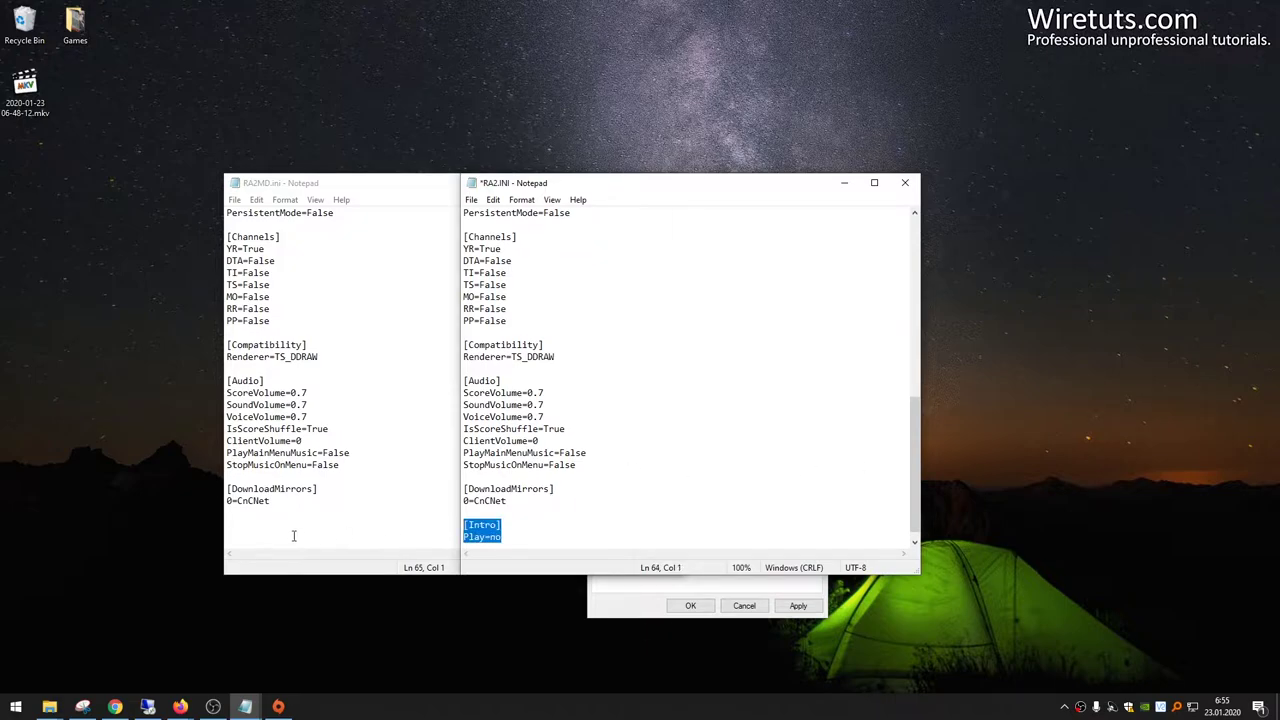
pyautogui.click(293, 537)
pyautogui.hotkey('ctrl', 'v')
# Check the added [Intro] lines in RA2.INI and save both RA2.INI and RA2MD.ini.
pyautogui.click(738, 459)
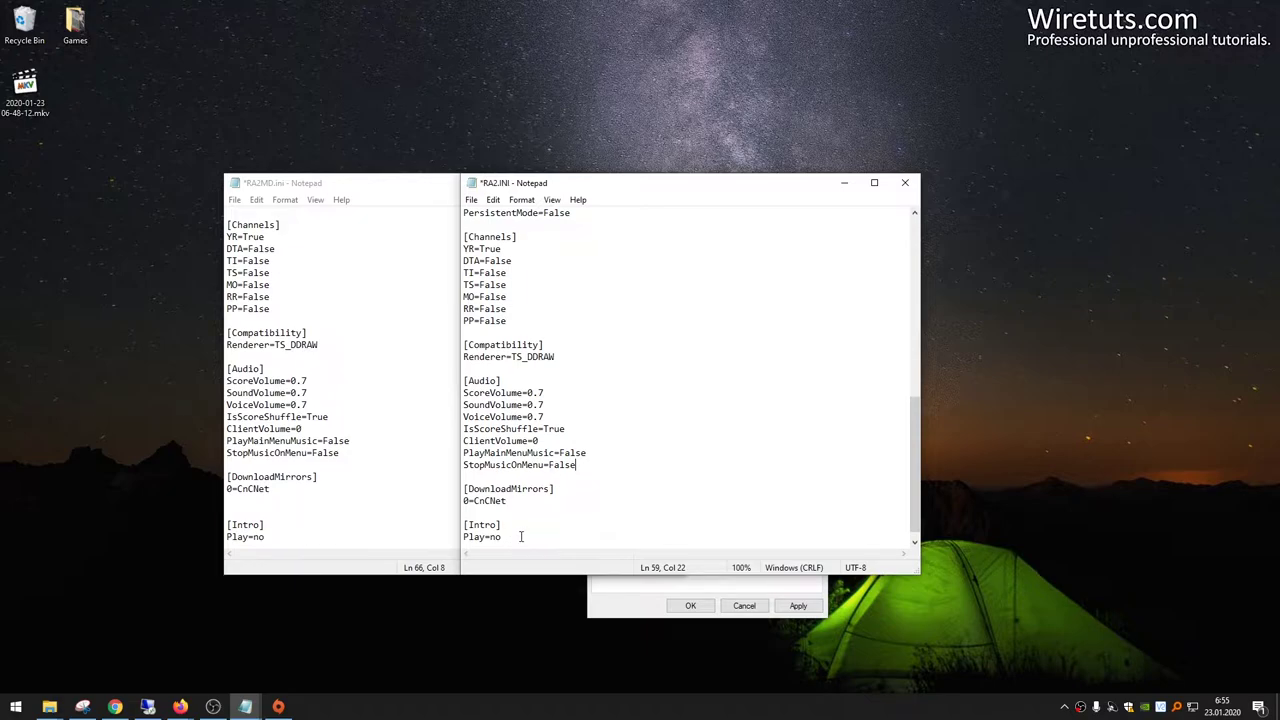
pyautogui.moveTo(520, 536); pyautogui.dragTo(464, 524)
pyautogui.click(502, 510)
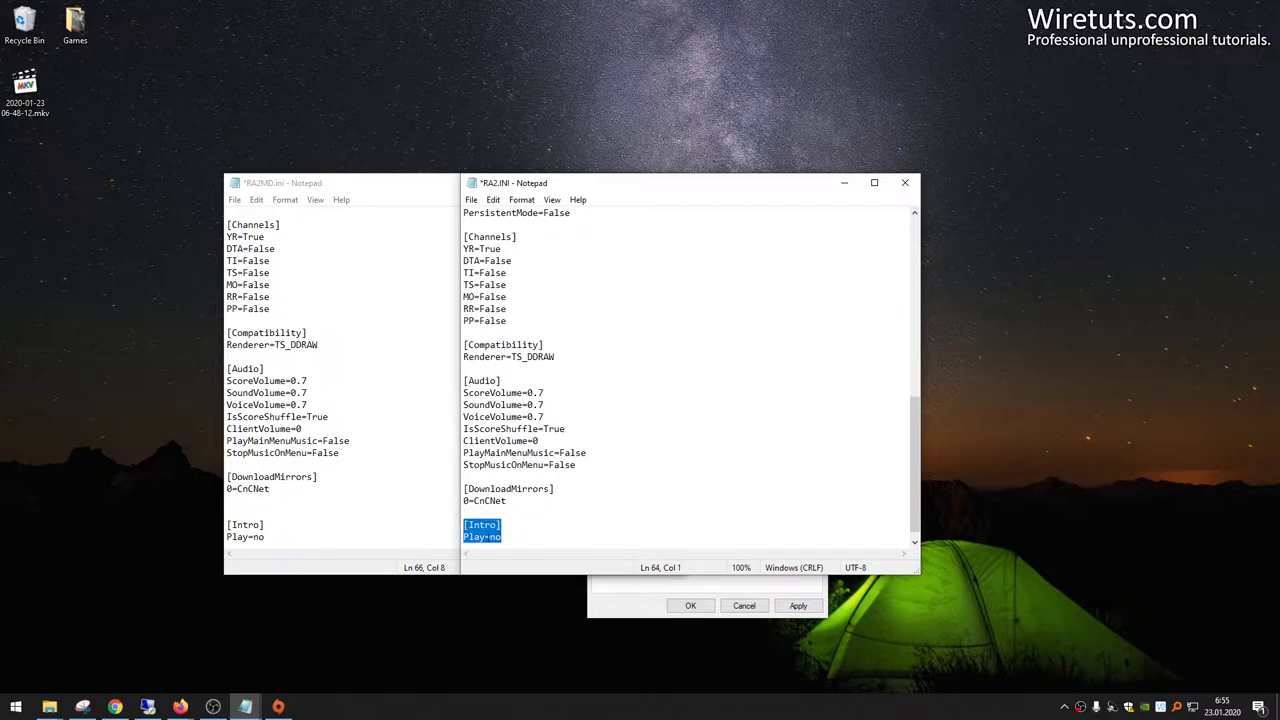
pyautogui.hotkey('ctrl', 's')
pyautogui.click(353, 462)
pyautogui.hotkey('ctrl', 's')
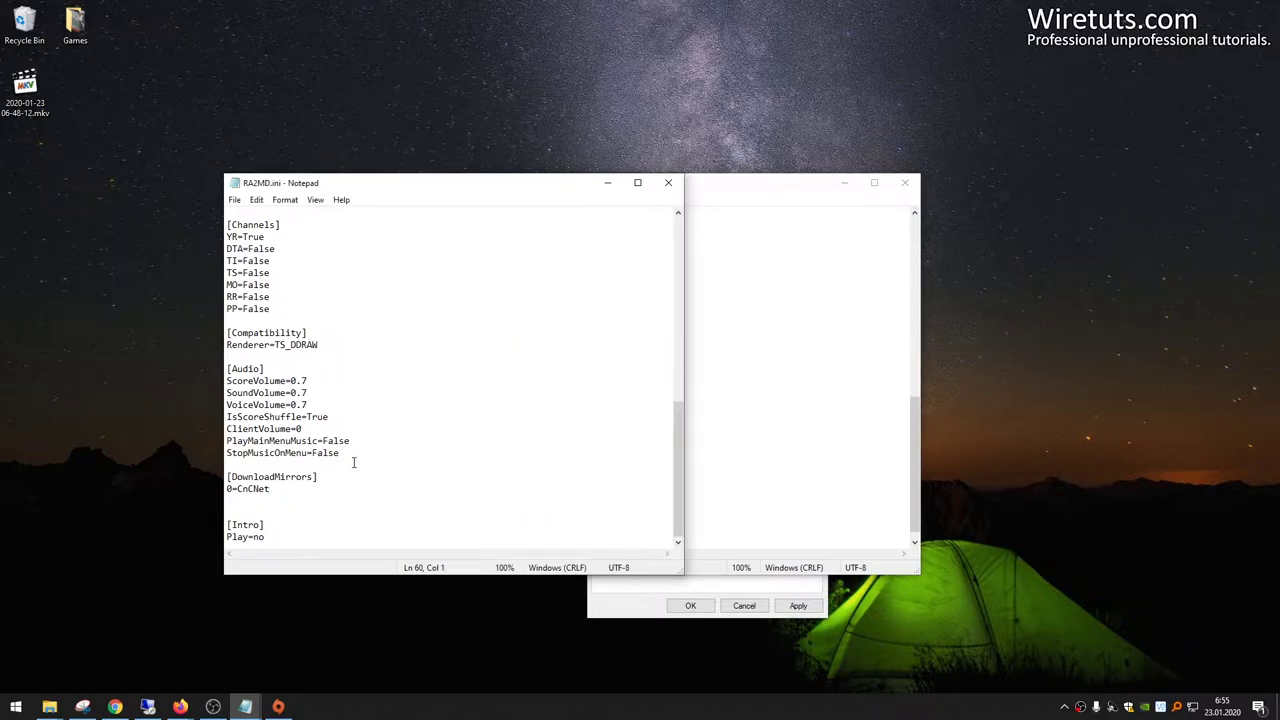
# Close both configuration files and the Red Alert 2 shortcut's properties dialog.
pyautogui.click(668, 182)
pyautogui.click(905, 182)
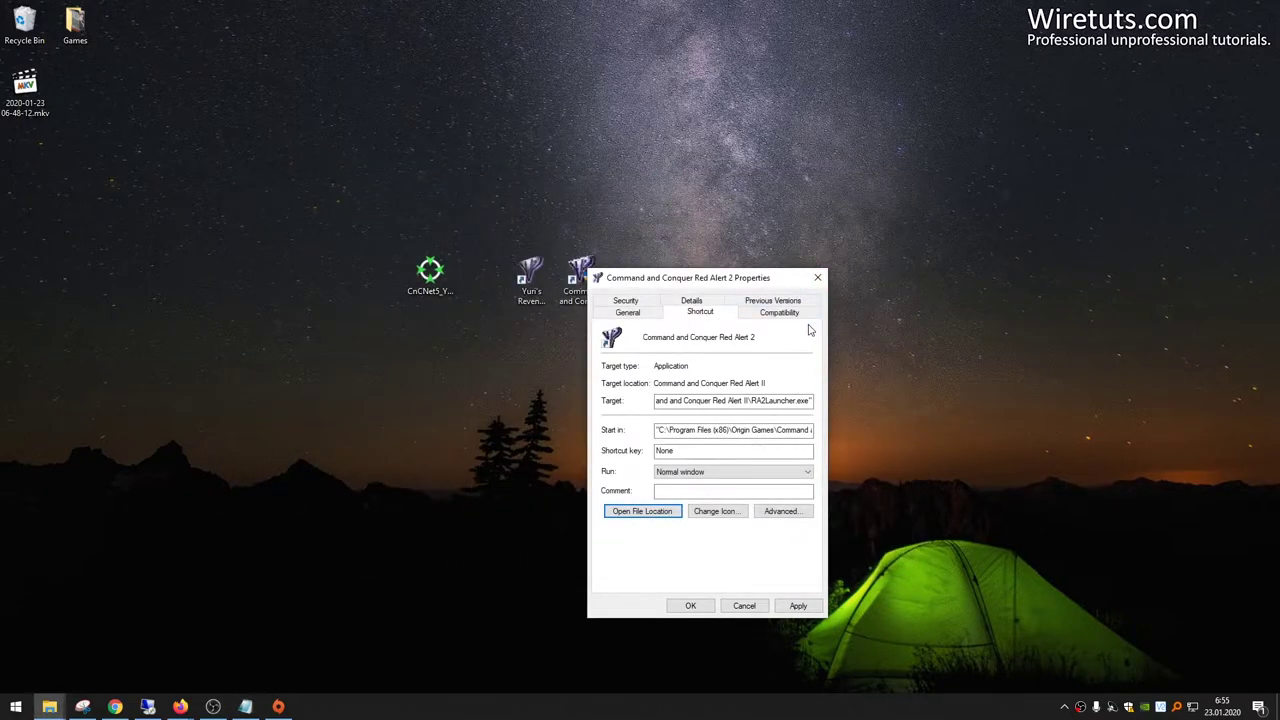
pyautogui.click(818, 278)
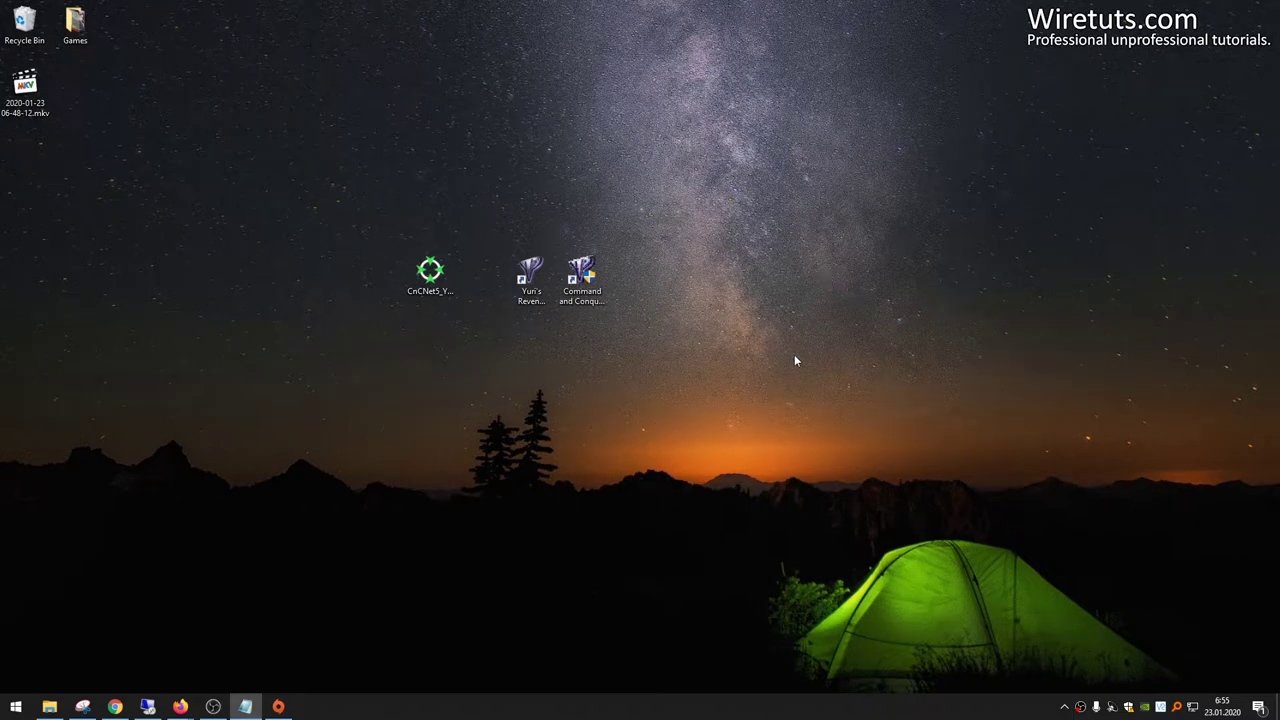
# Move the CnCNet5 installer beside the MKV file and space the Yuri's Revenge CnCNet shortcut away from the Red Alert 2 shortcut.
pyautogui.click(600, 295)
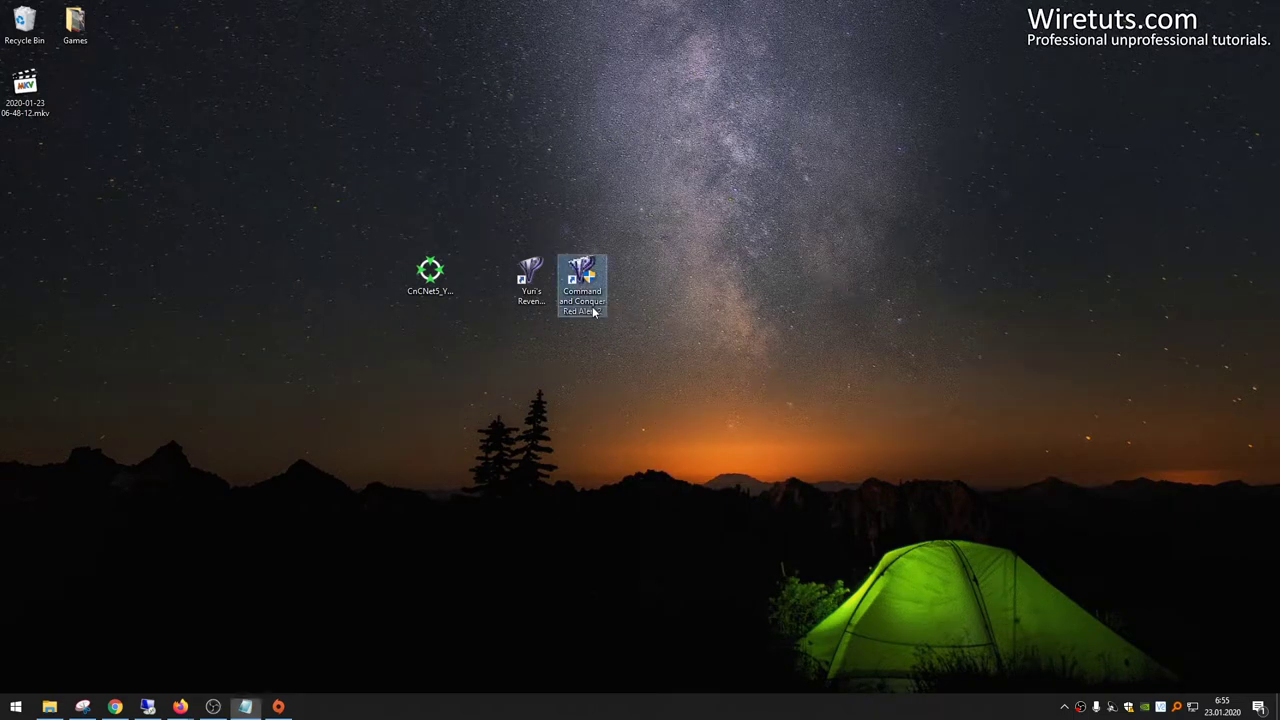
pyautogui.click(533, 305)
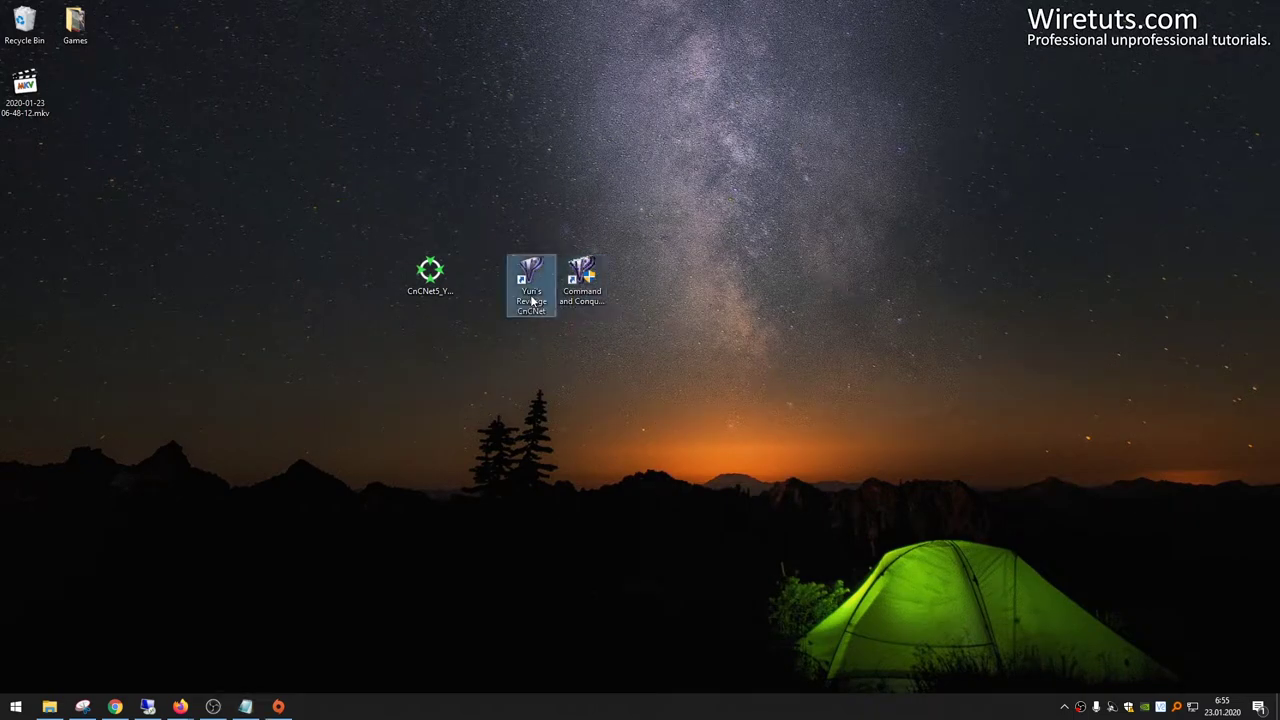
pyautogui.moveTo(530, 289); pyautogui.dragTo(76, 82)
pyautogui.click(498, 295)
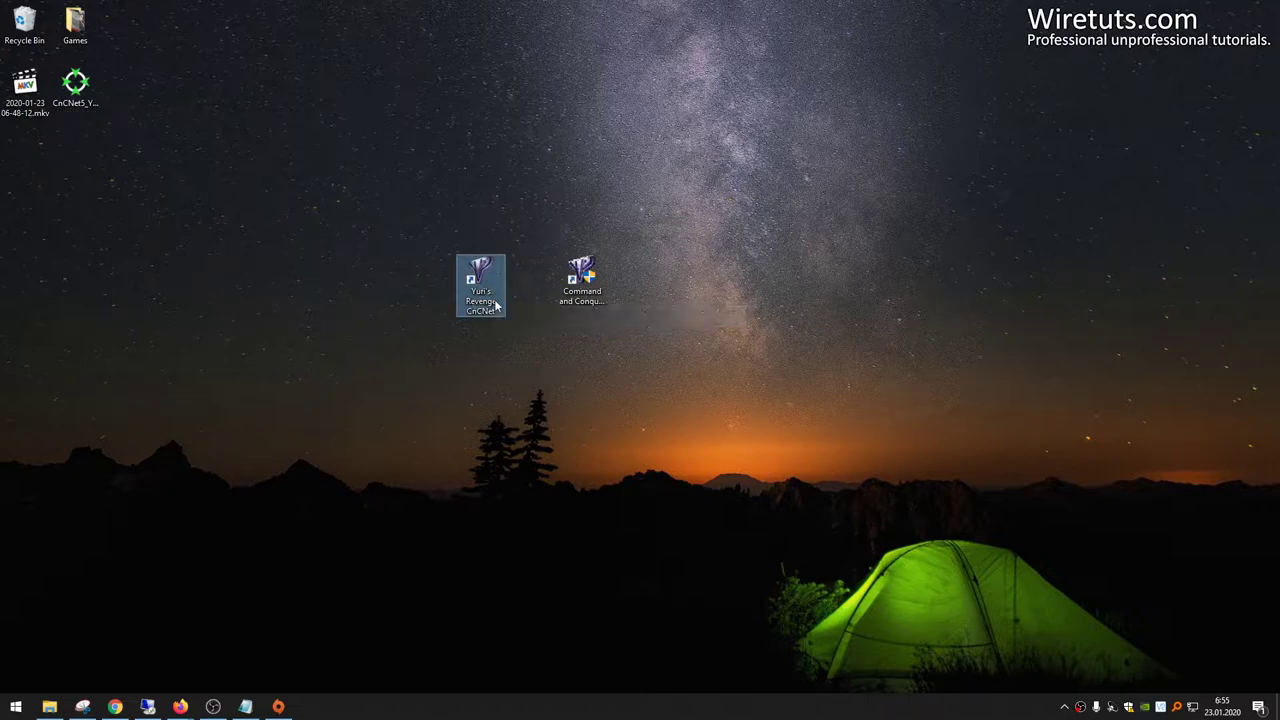
# Launch Red Alert 2 from the Command and Conquer Red Alert 2 shortcut and skip the opening logo to reach the main menu.
pyautogui.click(578, 285)
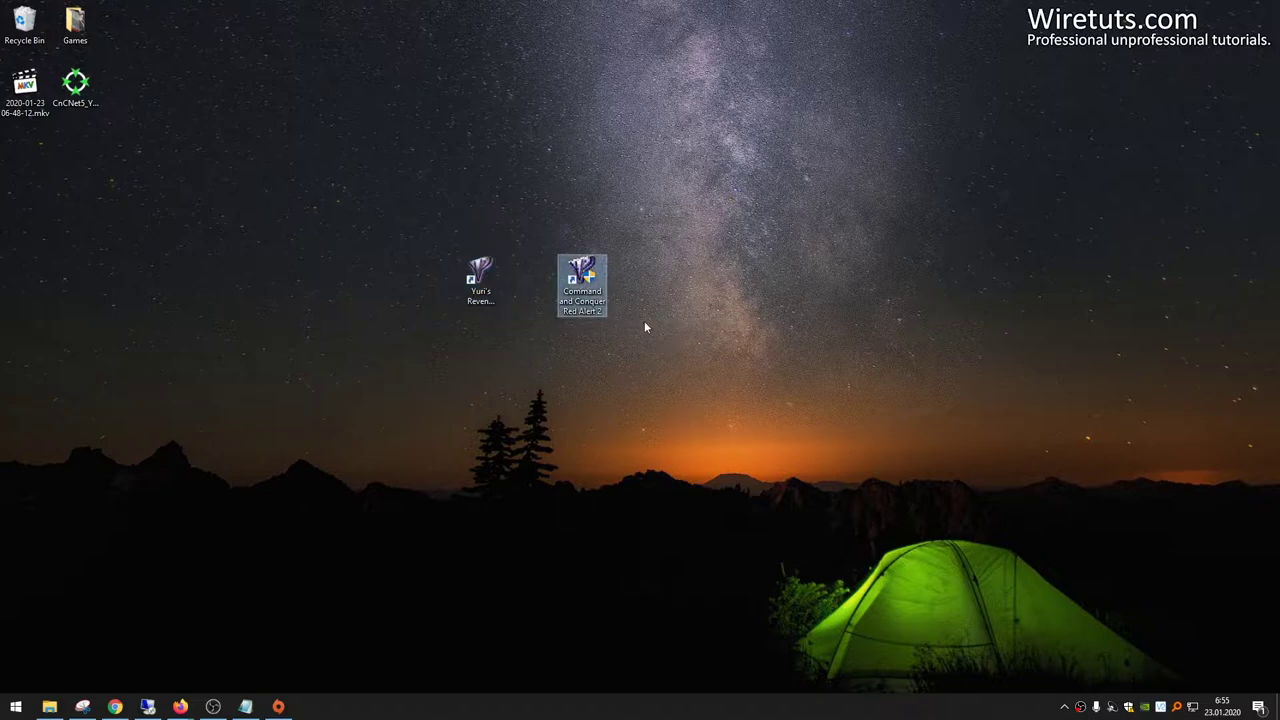
pyautogui.doubleClick(577, 305)
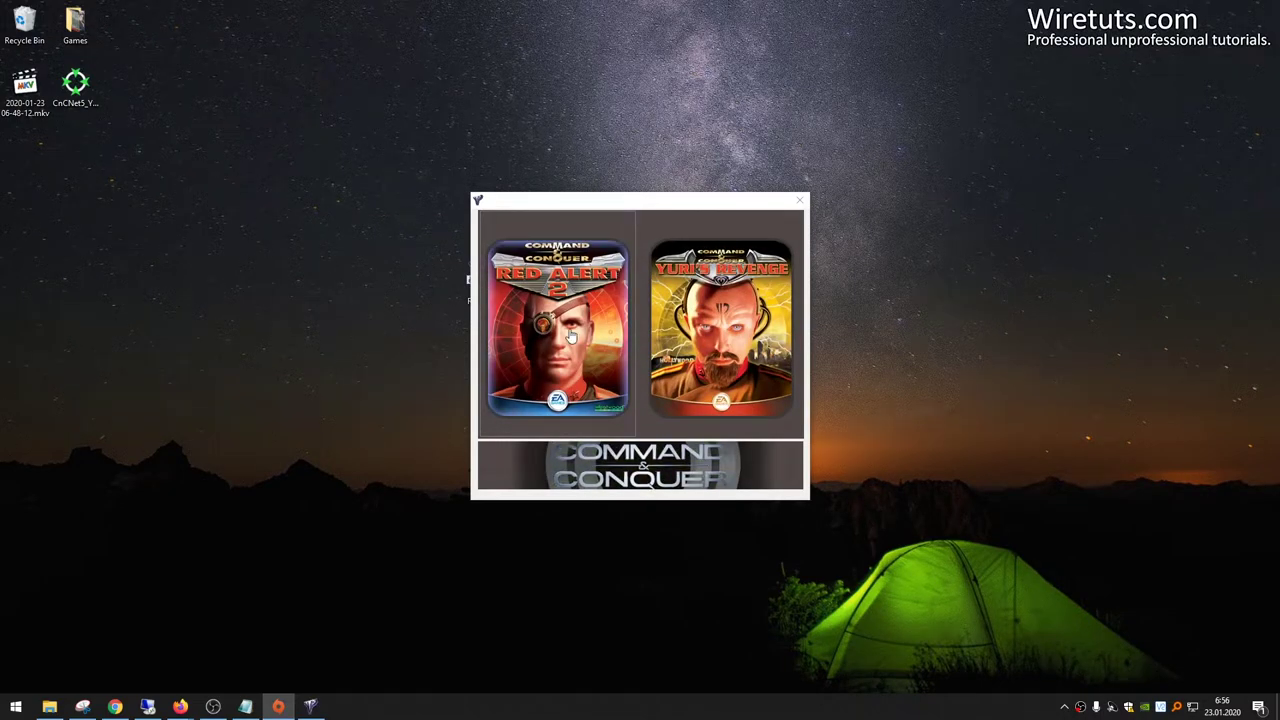
pyautogui.click(572, 337)
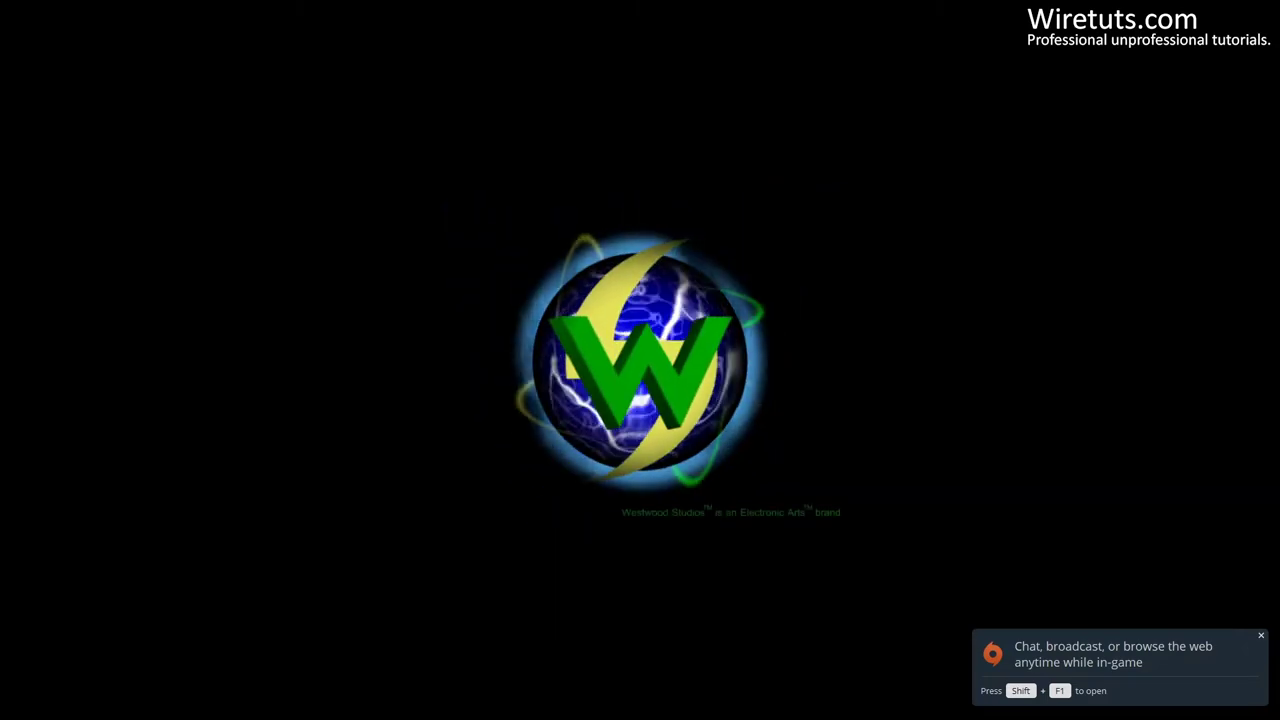
pyautogui.press('Escape')
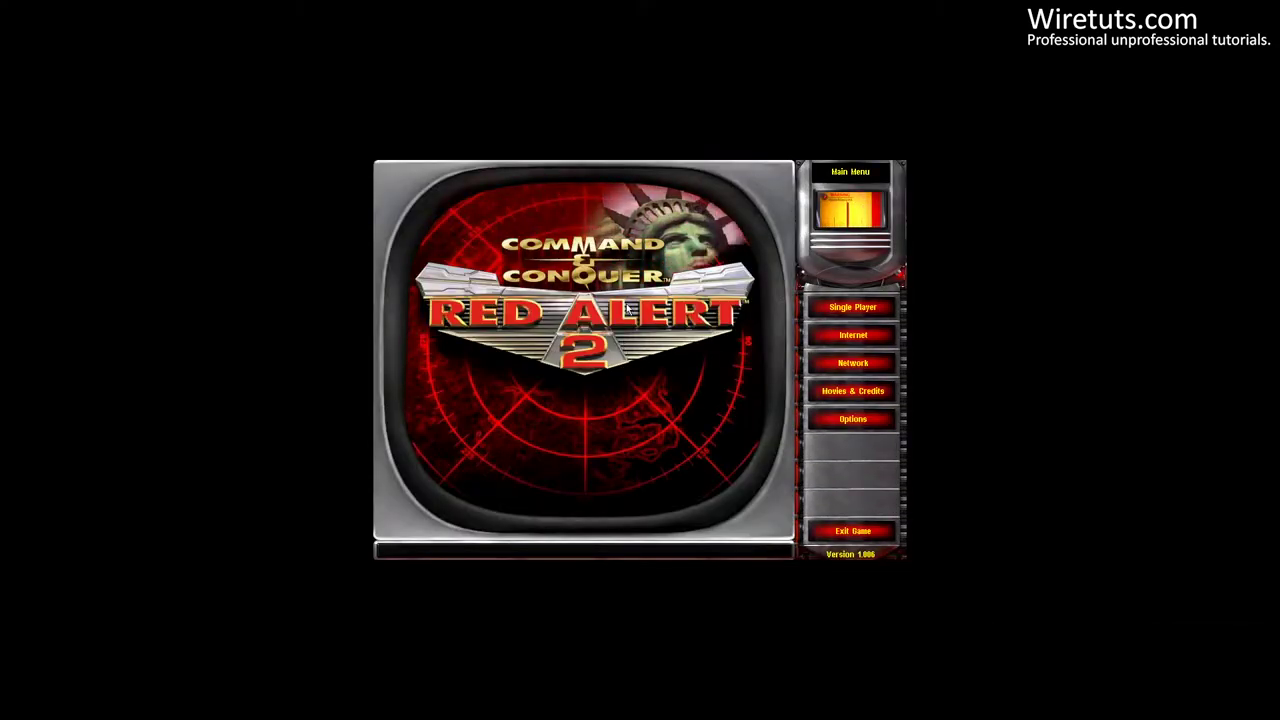
# Start a new single-player Allied campaign at Normal difficulty in Red Alert 2 and skip the briefing video.
pyautogui.click(844, 307)
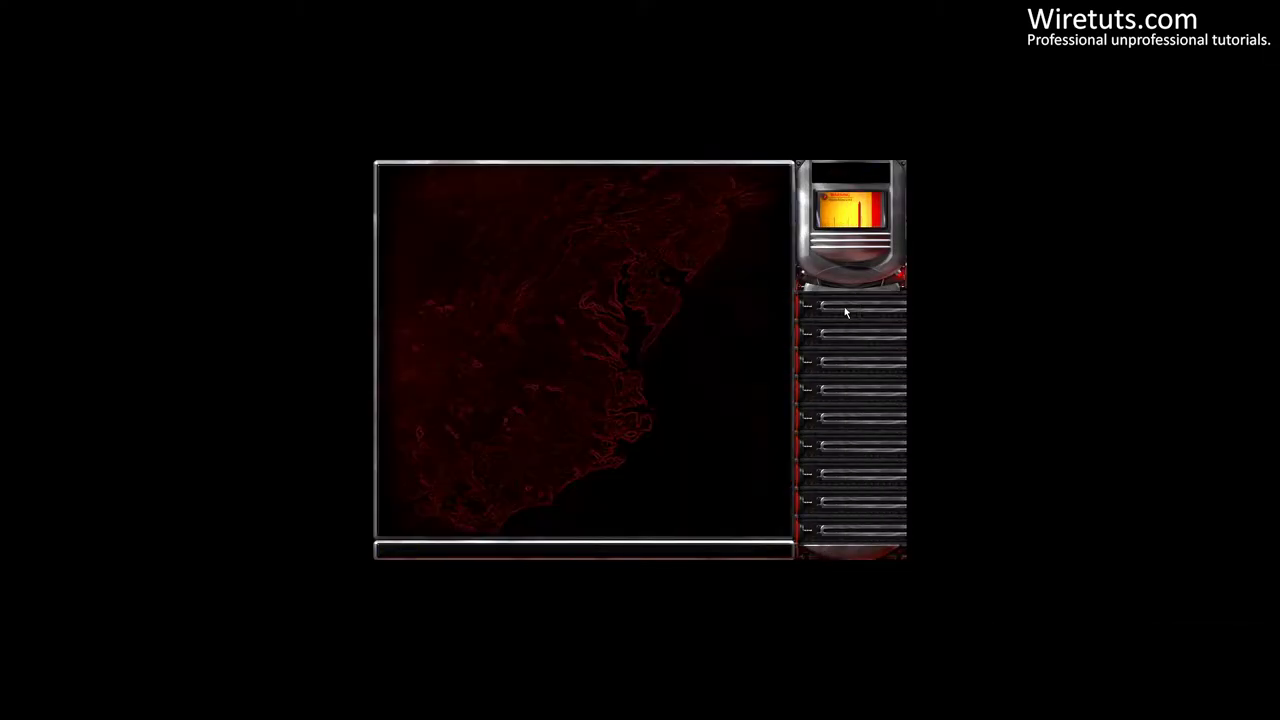
pyautogui.click(874, 306)
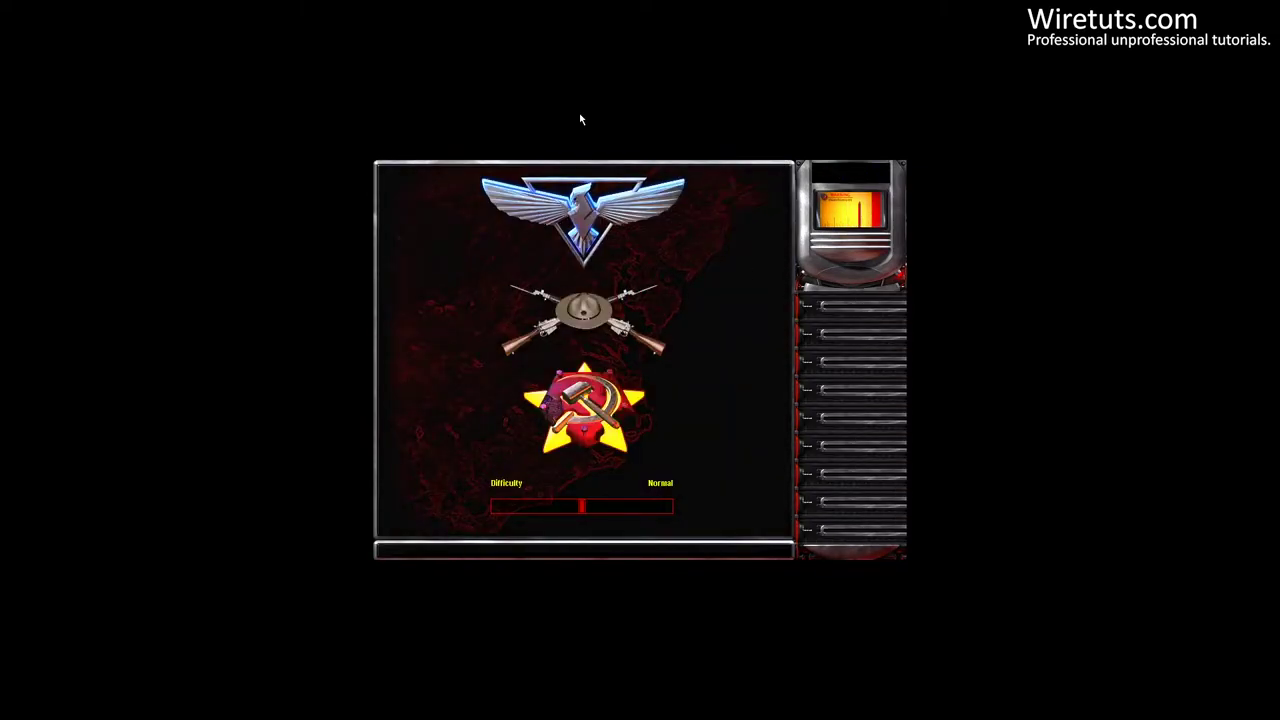
pyautogui.click(583, 212)
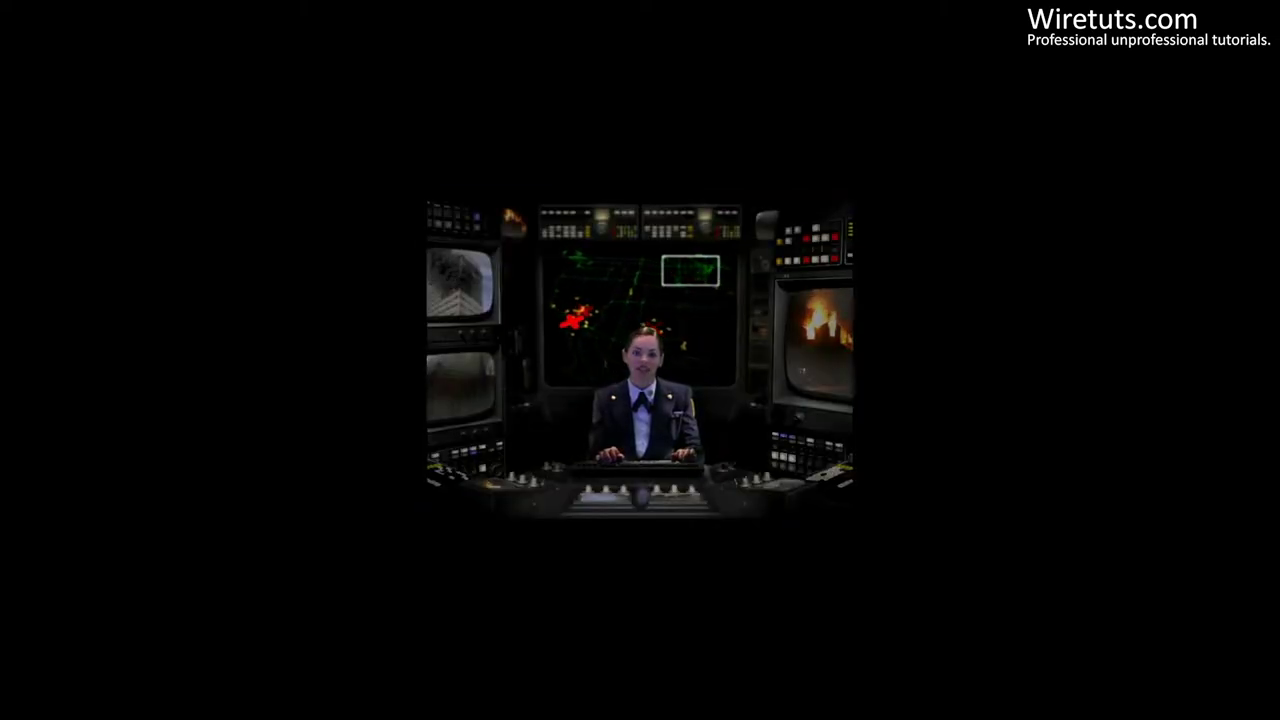
pyautogui.press('Escape')
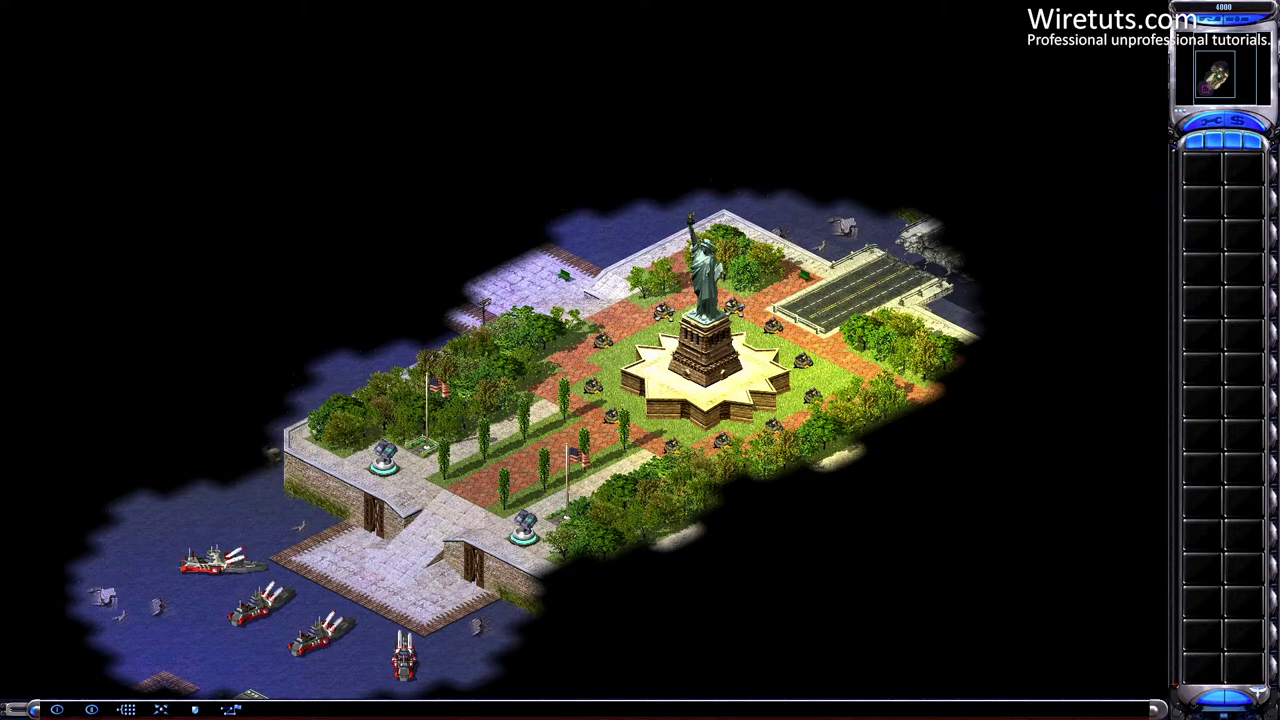
# Abort the Red Alert 2 mission and exit the game to the desktop.
pyautogui.press('Escape')
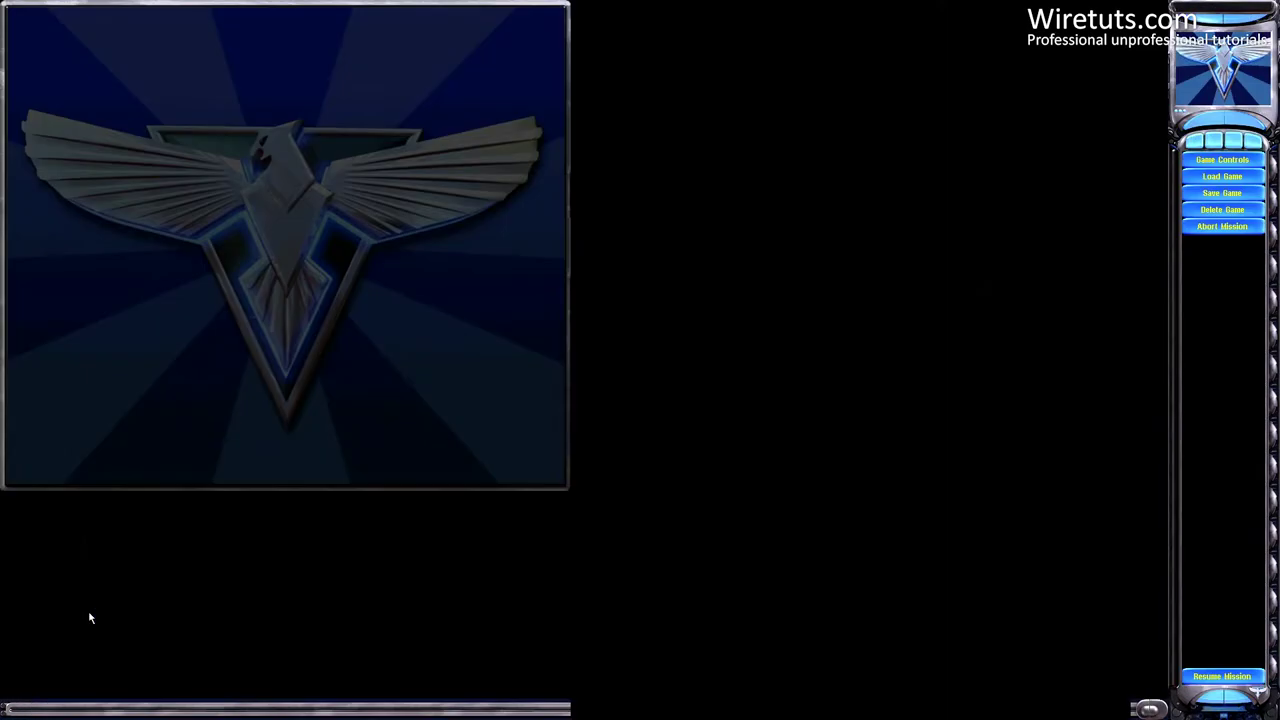
pyautogui.click(1222, 226)
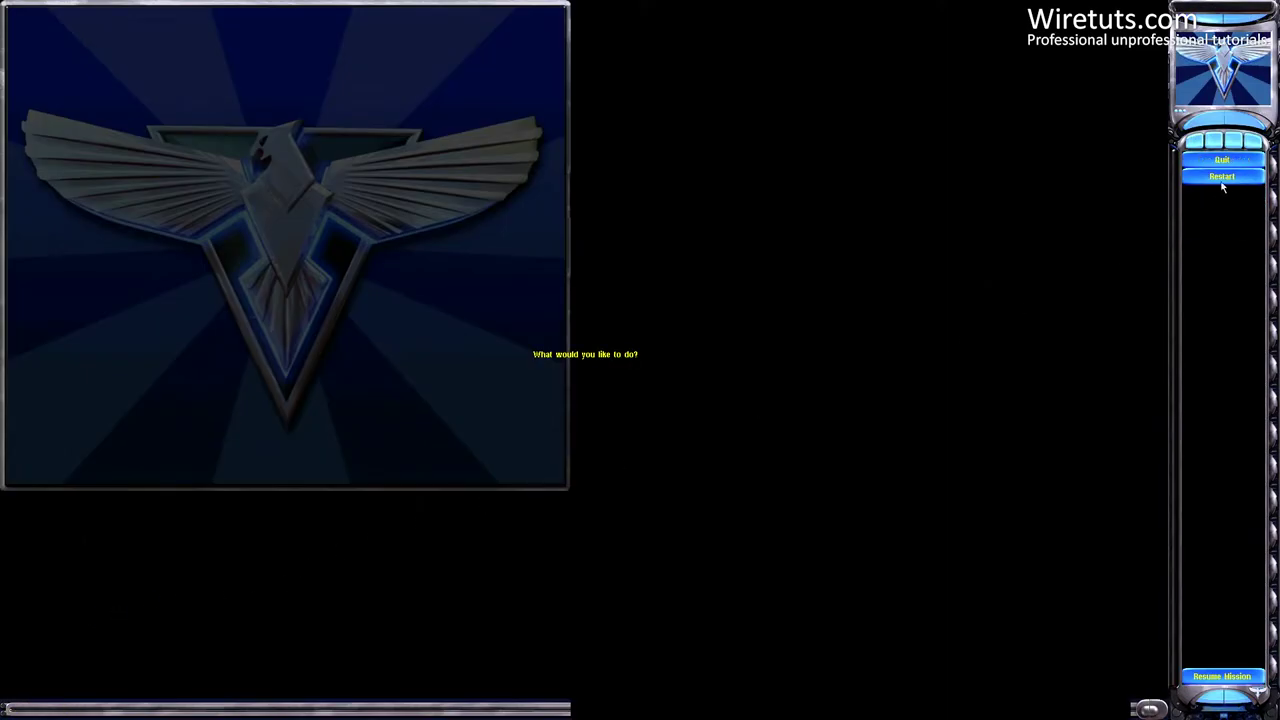
pyautogui.click(1222, 195)
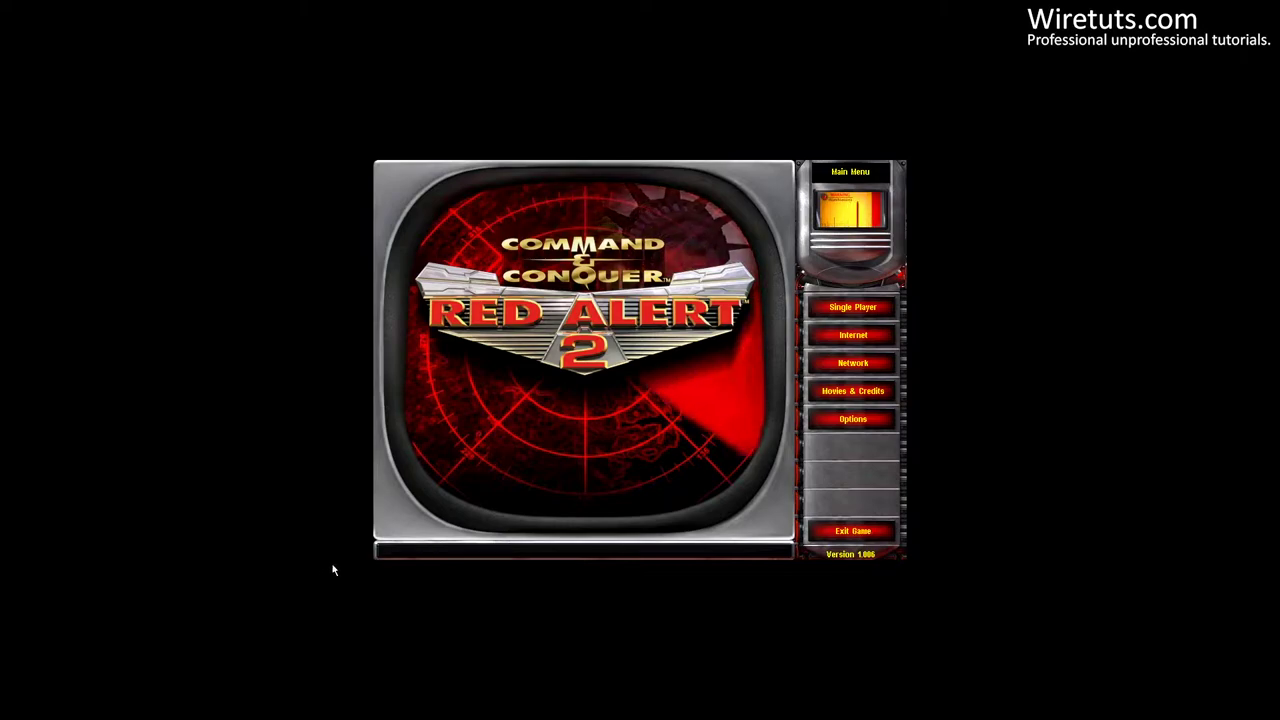
pyautogui.click(852, 531)
pyautogui.click(768, 438)
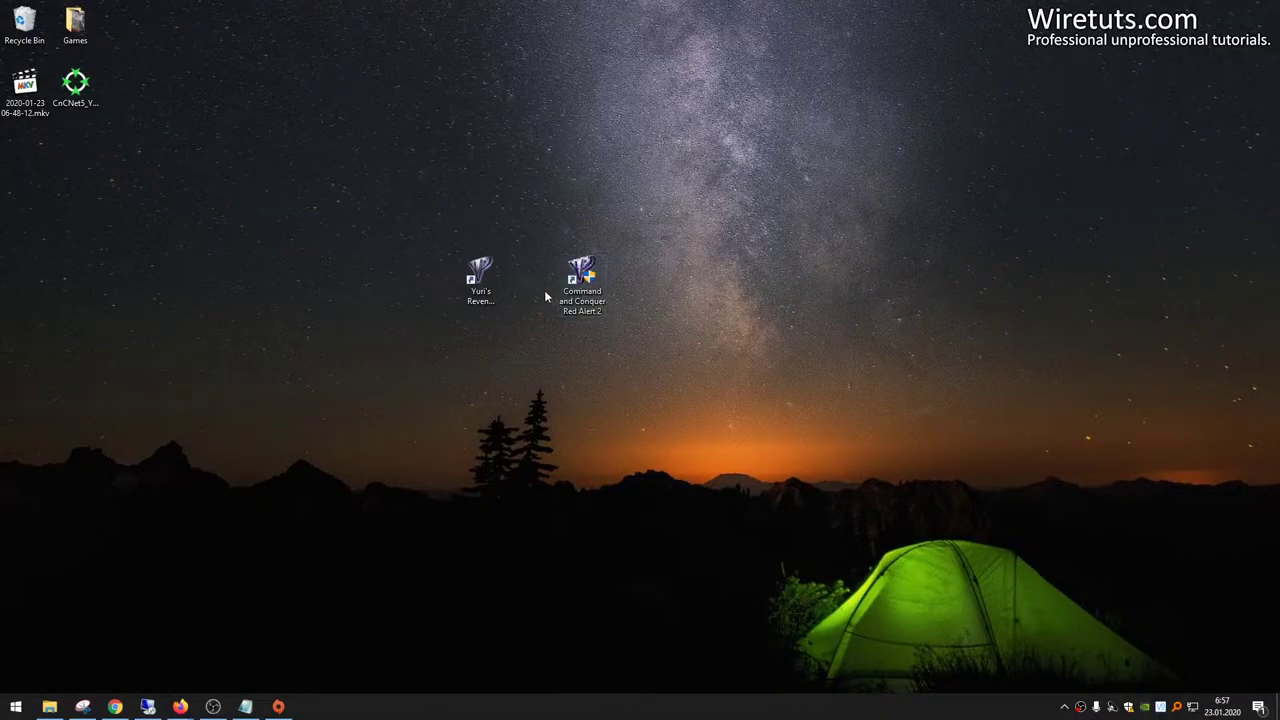
# Launch Yuri's Revenge from the Command and Conquer Red Alert 2 shortcut, skip the intro, and start a new single-player campaign.
pyautogui.doubleClick(580, 280)
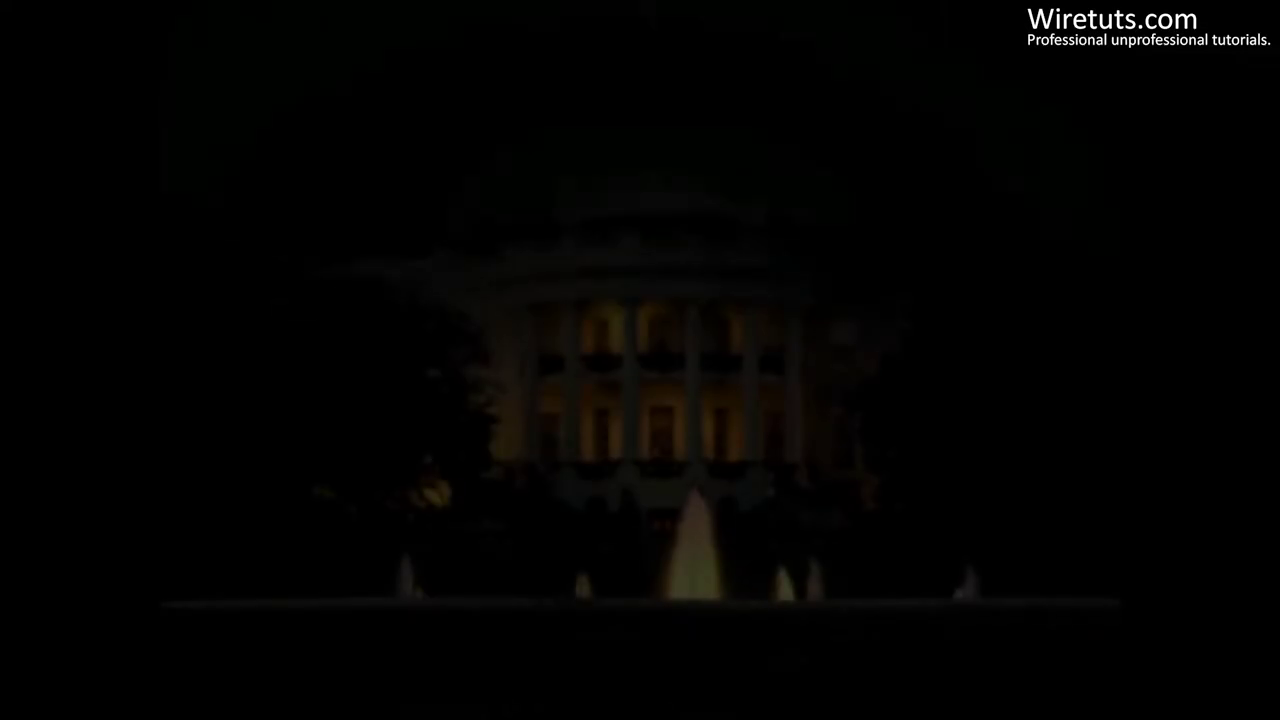
pyautogui.press('Escape')
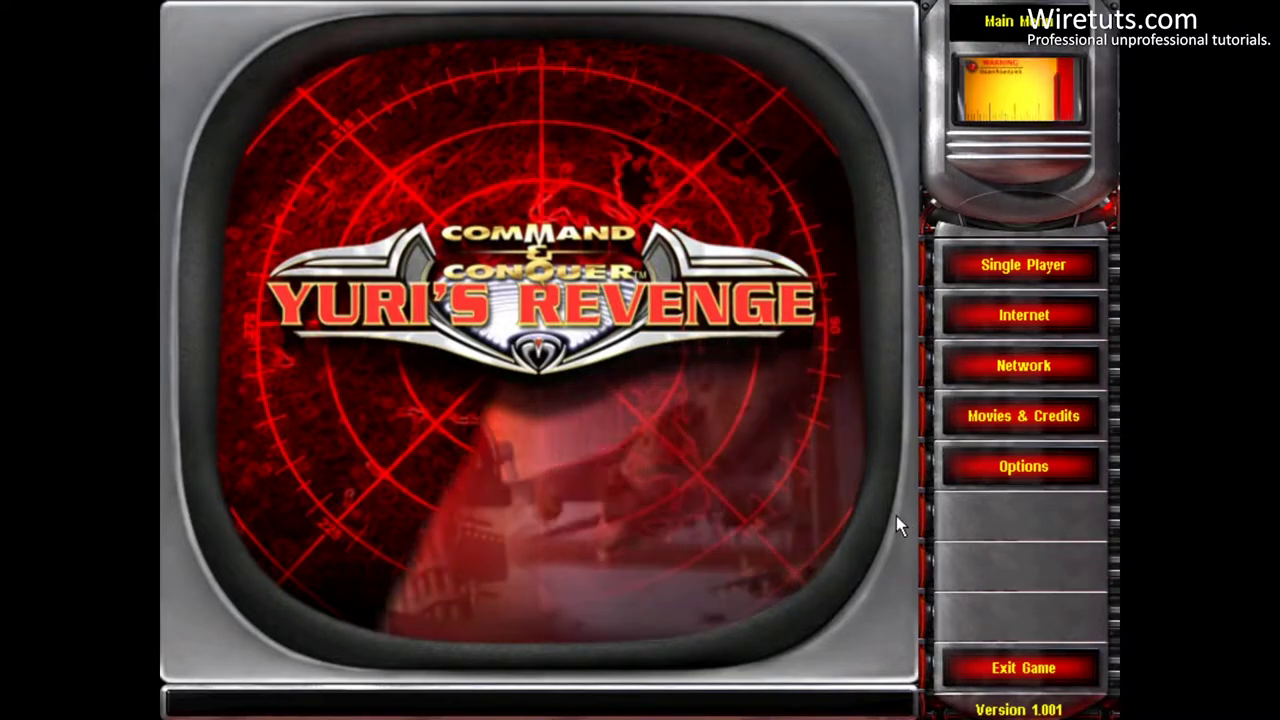
pyautogui.click(1030, 266)
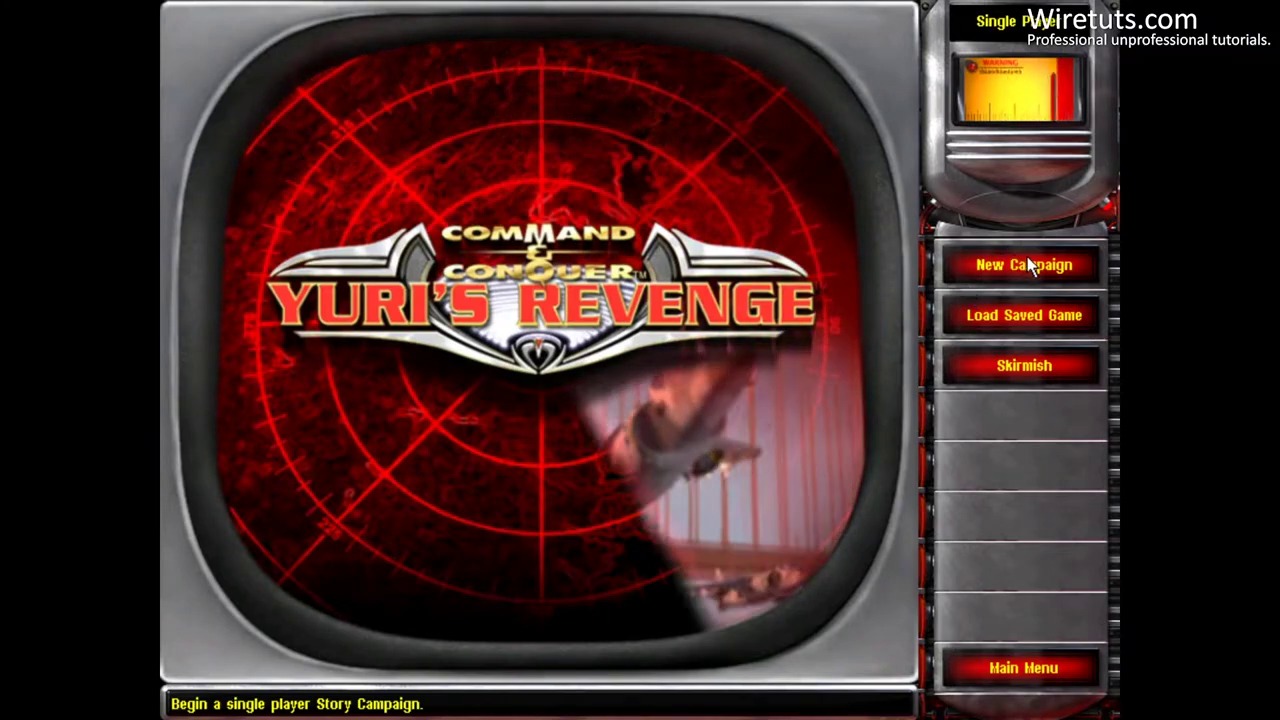
pyautogui.click(1035, 257)
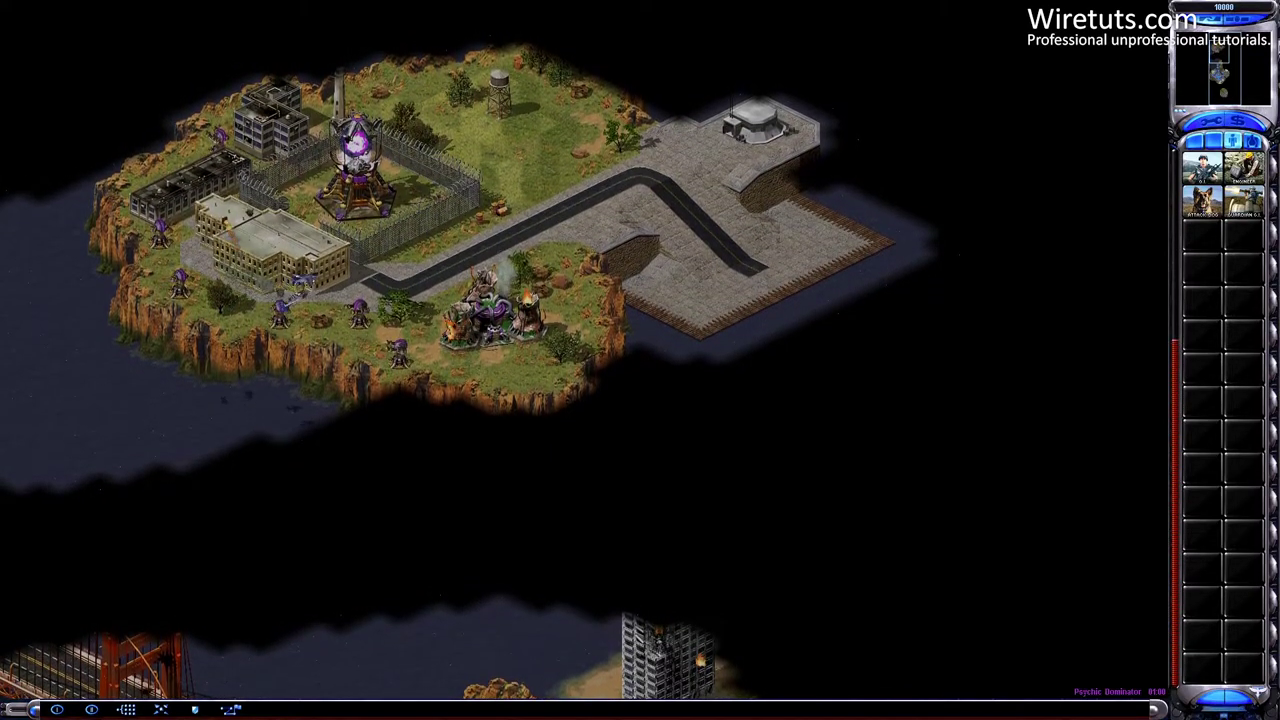
# Pause the Yuri's Revenge mission and resume it, twice.
pyautogui.press('Escape')
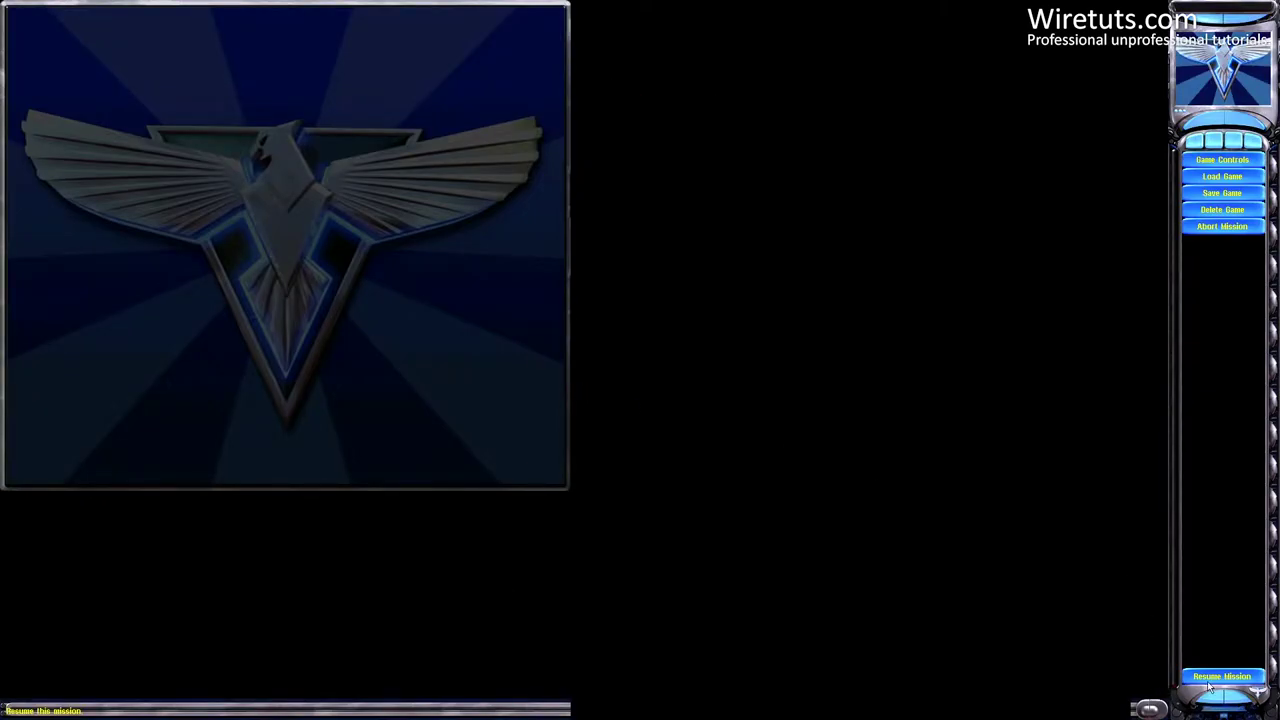
pyautogui.press('Escape')
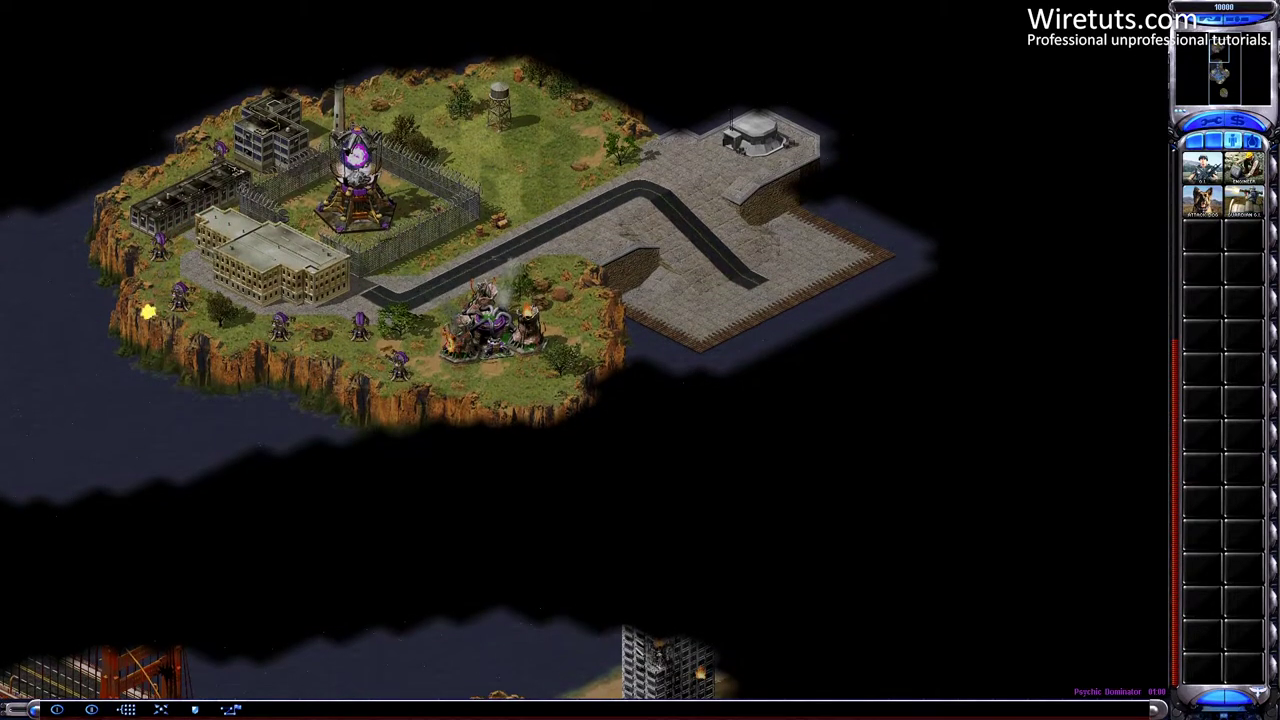
pyautogui.press('Escape')
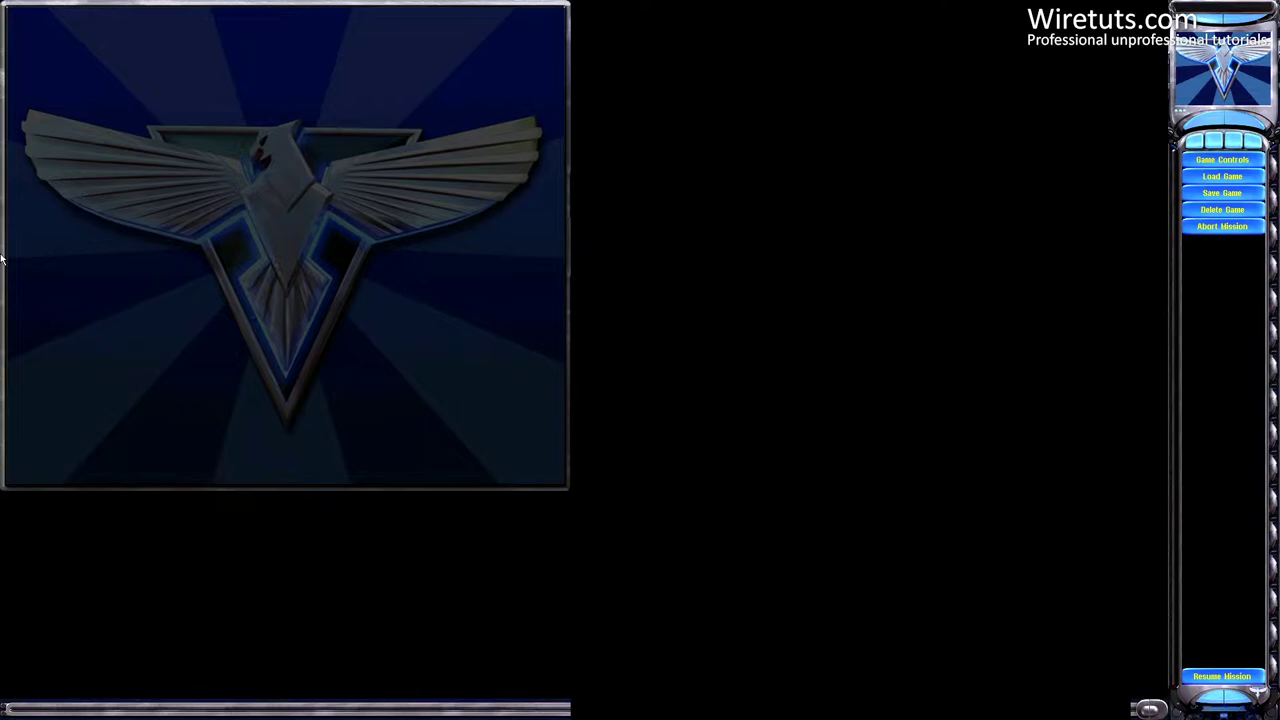
pyautogui.click(1222, 677)
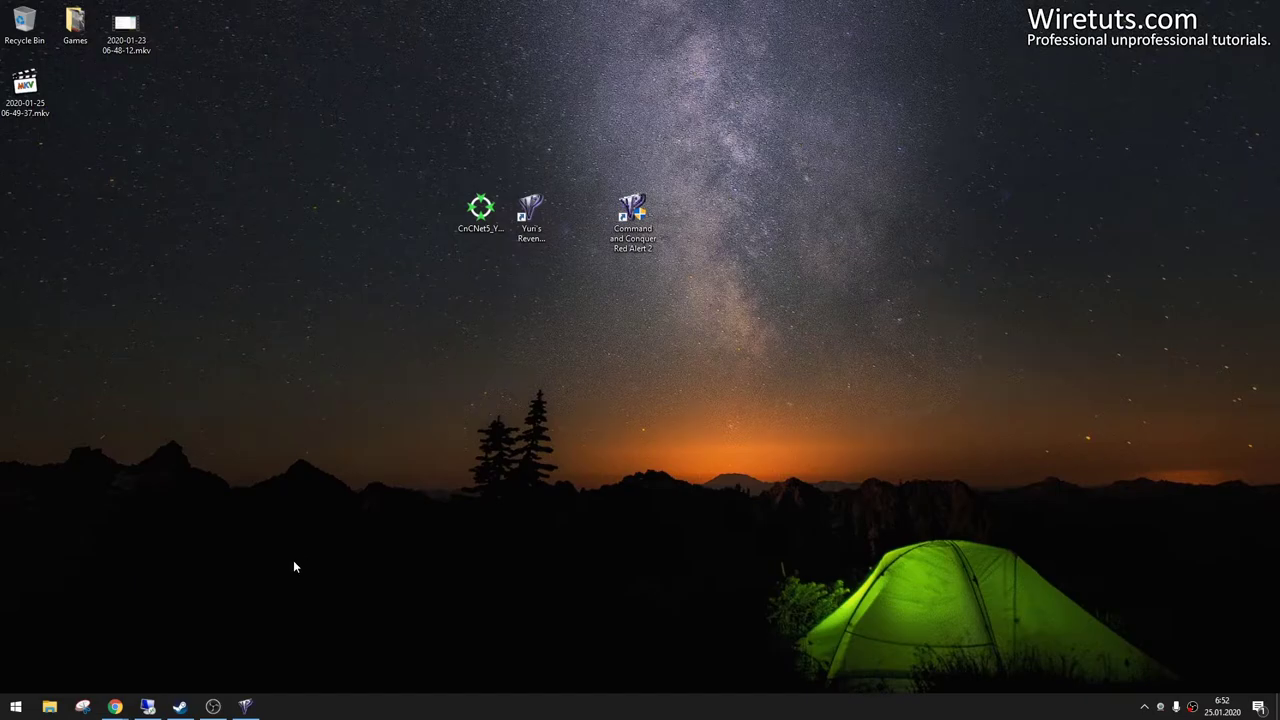
# Restore the minimized Yuri's Revenge game from the desktop and abort the mission.
pyautogui.click(245, 706)
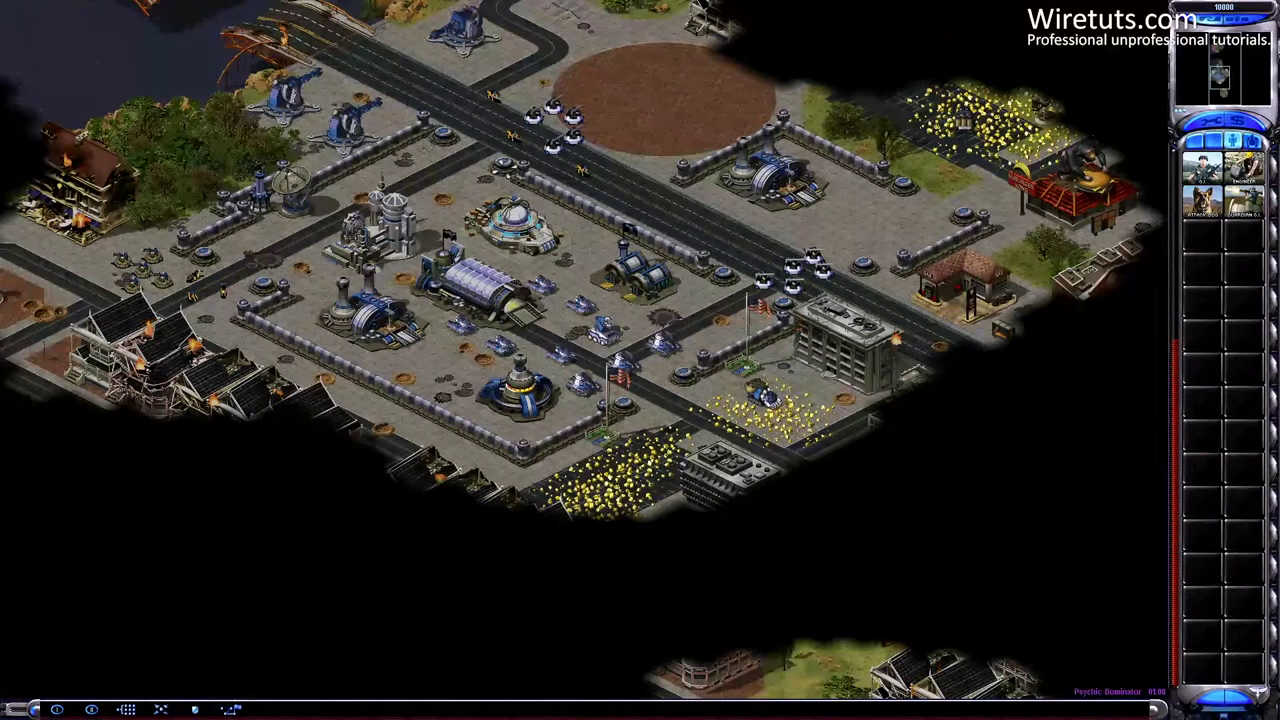
pyautogui.press('Escape')
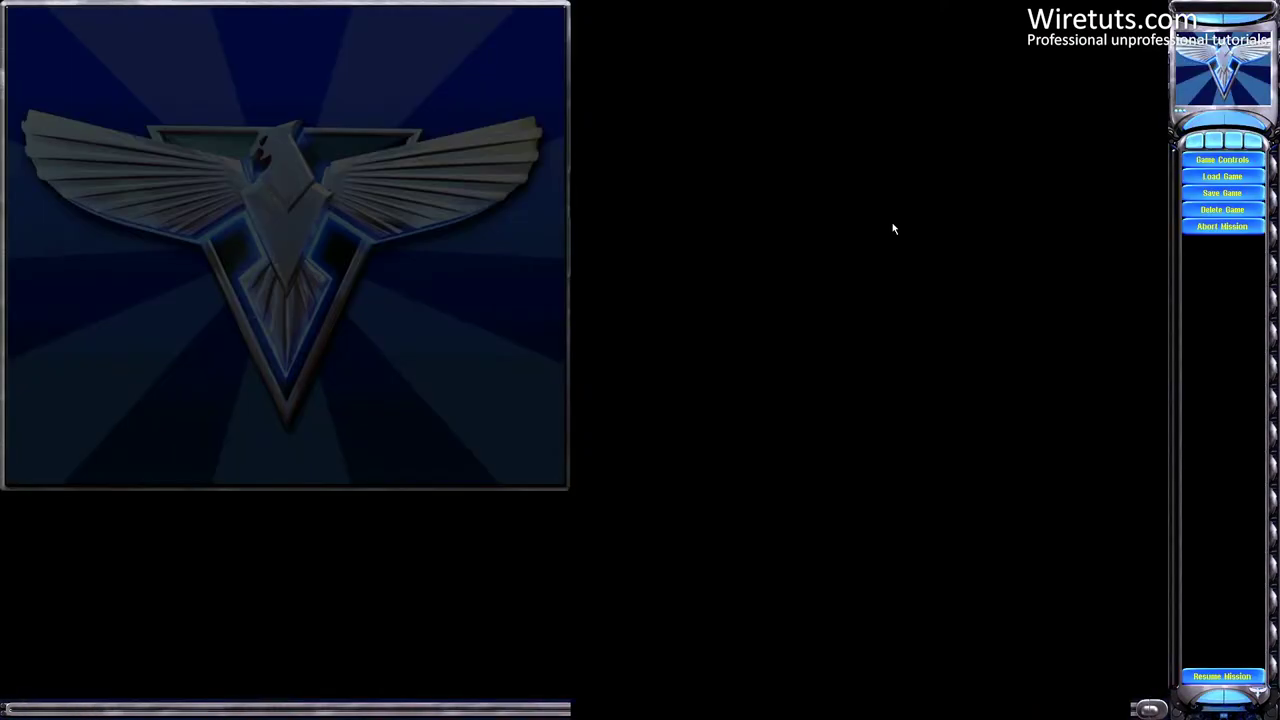
pyautogui.click(1202, 227)
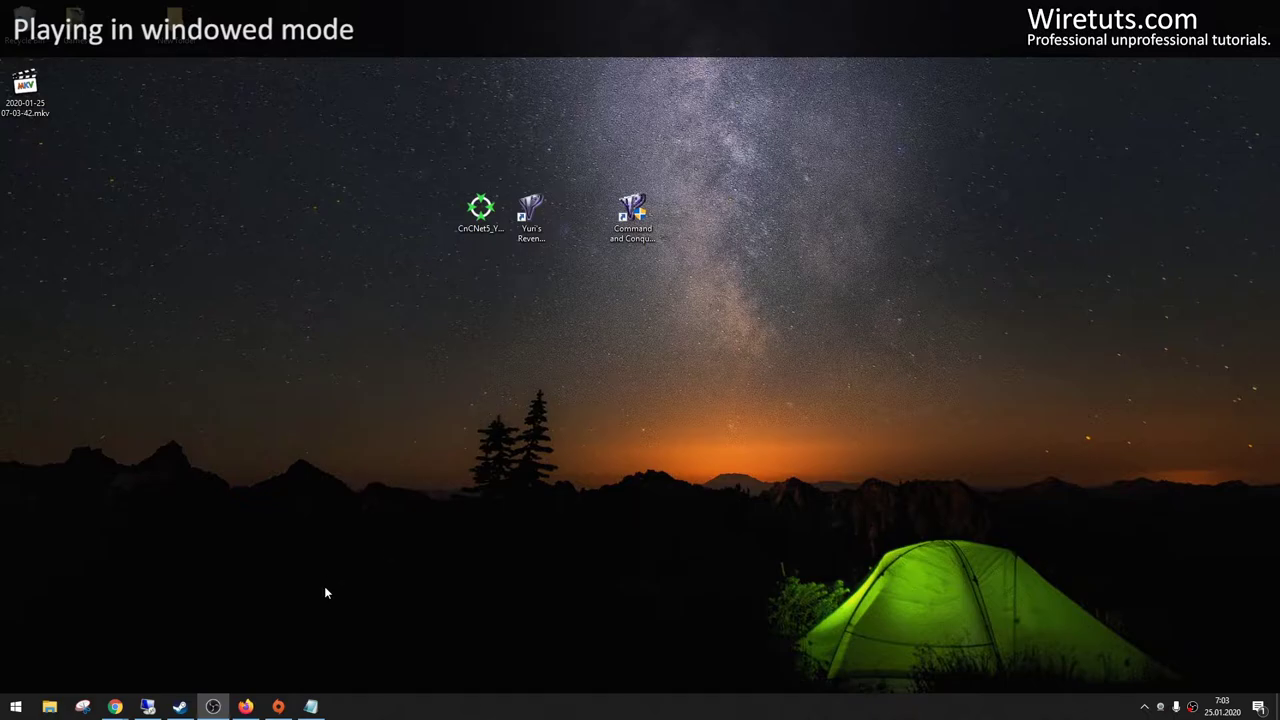
# Read the Wiretuts guide's section on playing Red Alert 2 and Yuri's Revenge in windowed mode, and minimize Firefox.
pyautogui.click(245, 707)
pyautogui.scroll(-5, 686, 404)
pyautogui.scroll(2, 703, 354)
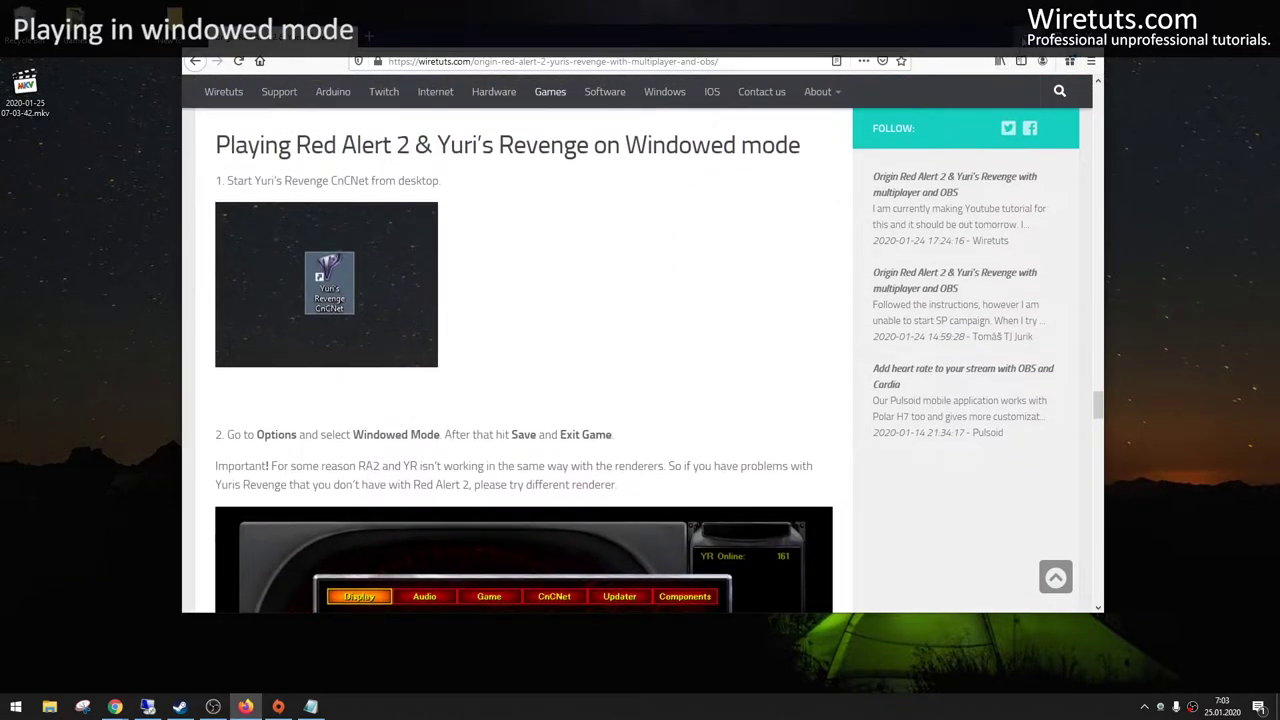
pyautogui.click(1026, 35)
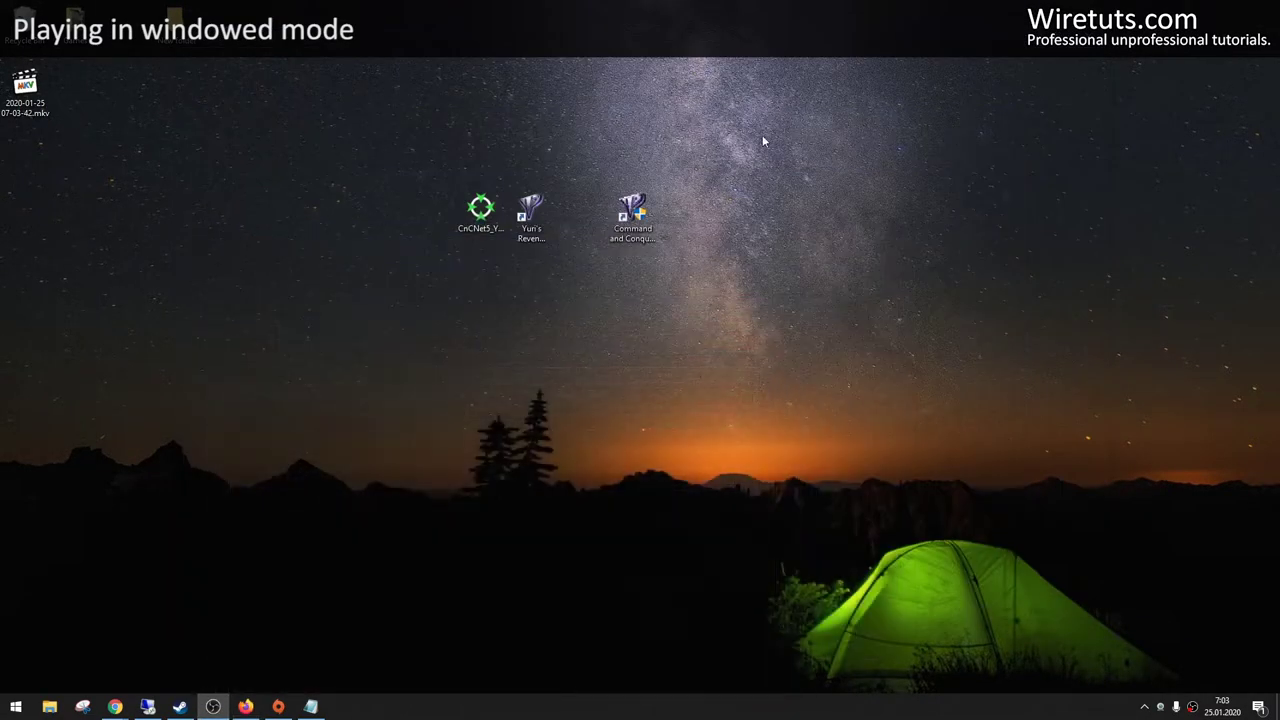
# Run the Yuri's Revenge CnCNet shortcut as administrator and open the client's options.
pyautogui.rightClick(537, 221)
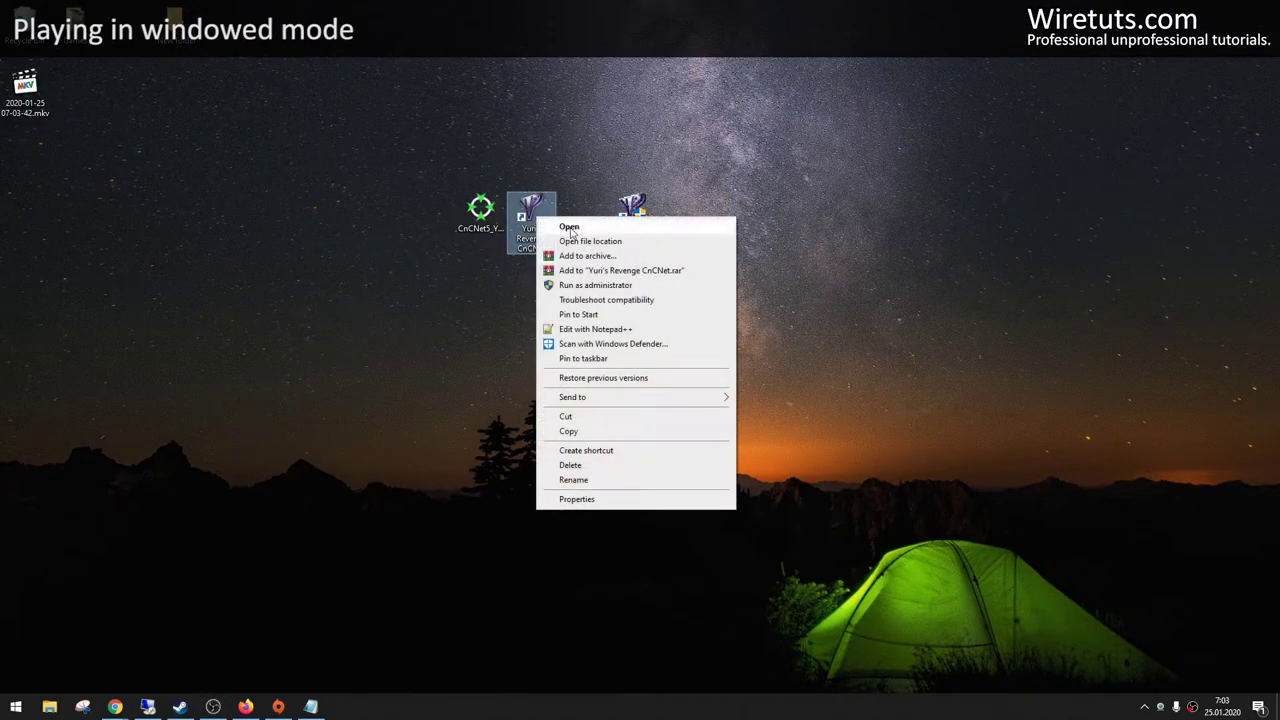
pyautogui.click(636, 287)
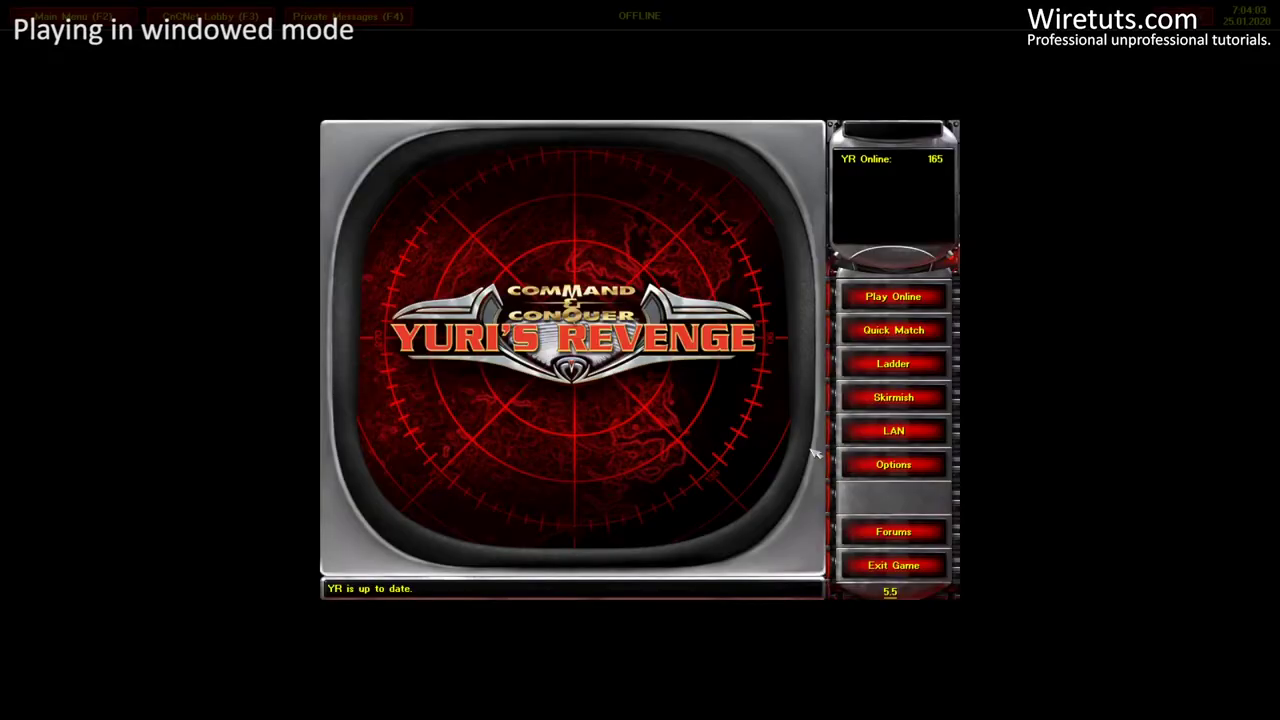
pyautogui.click(927, 469)
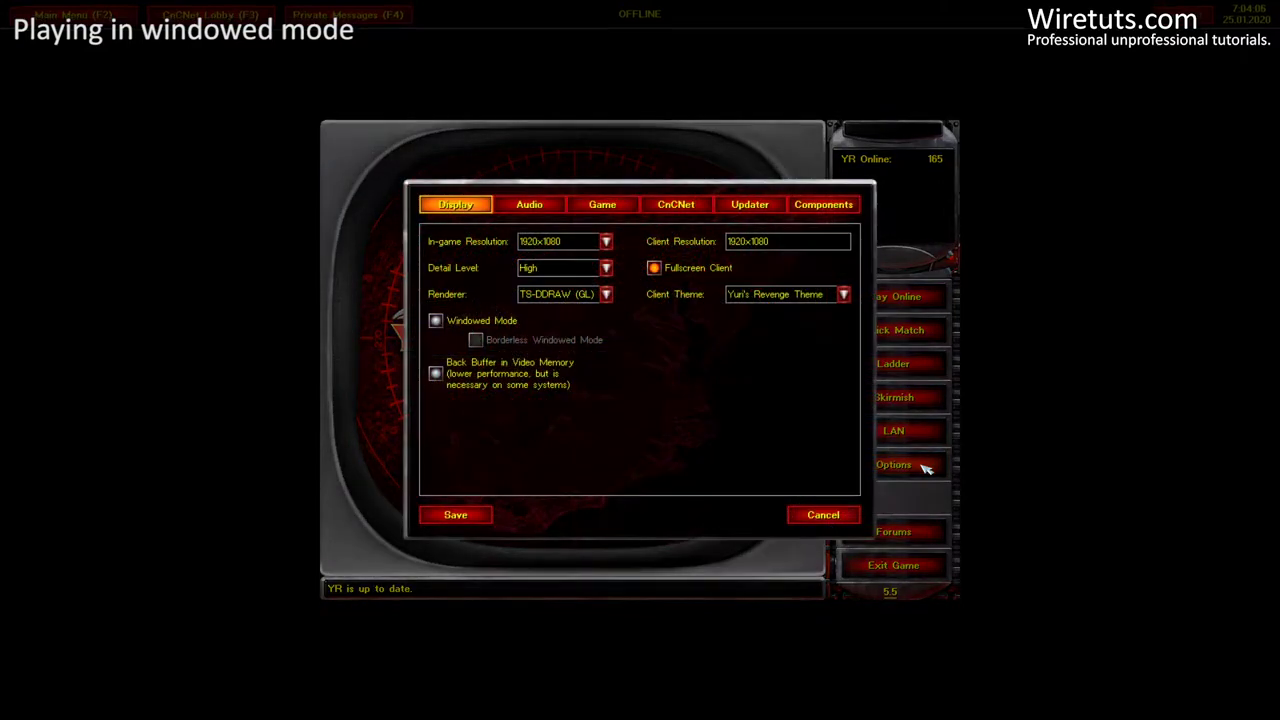
# Set the in-game resolution to 1366x768, enable Windowed Mode, keep the TS-DDRAW (GL) renderer, and save the options.
pyautogui.click(607, 242)
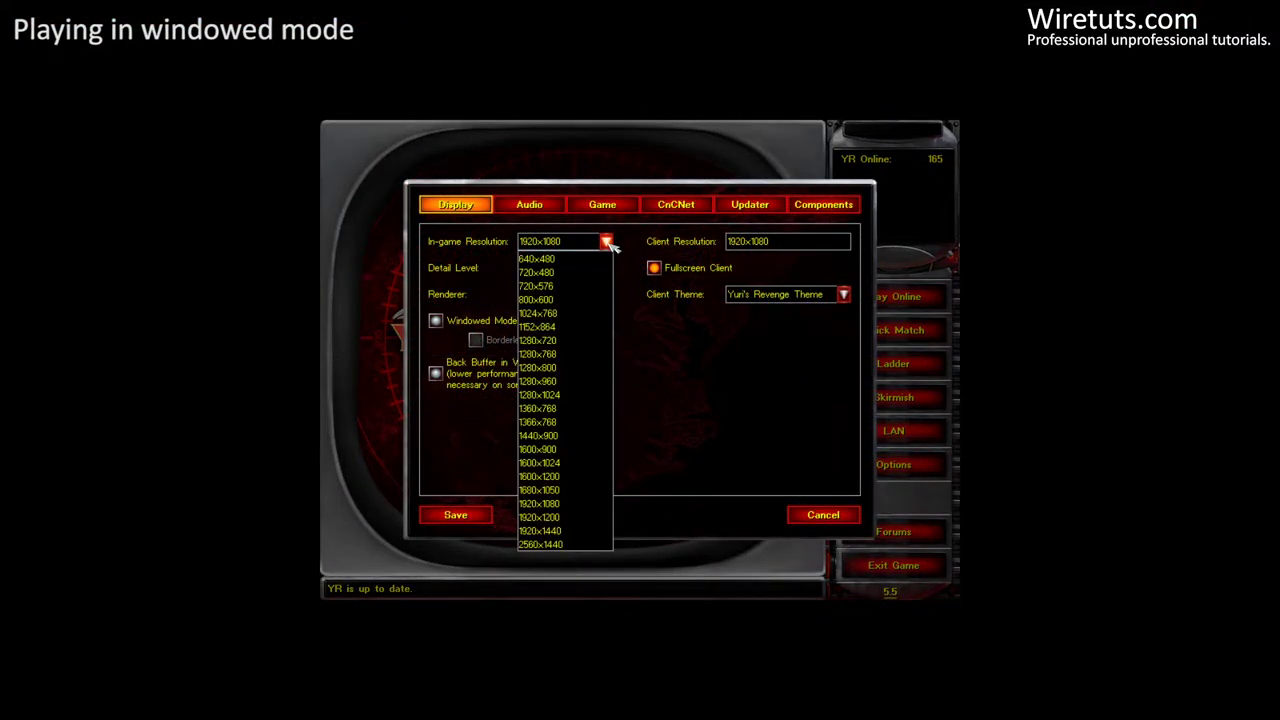
pyautogui.click(592, 427)
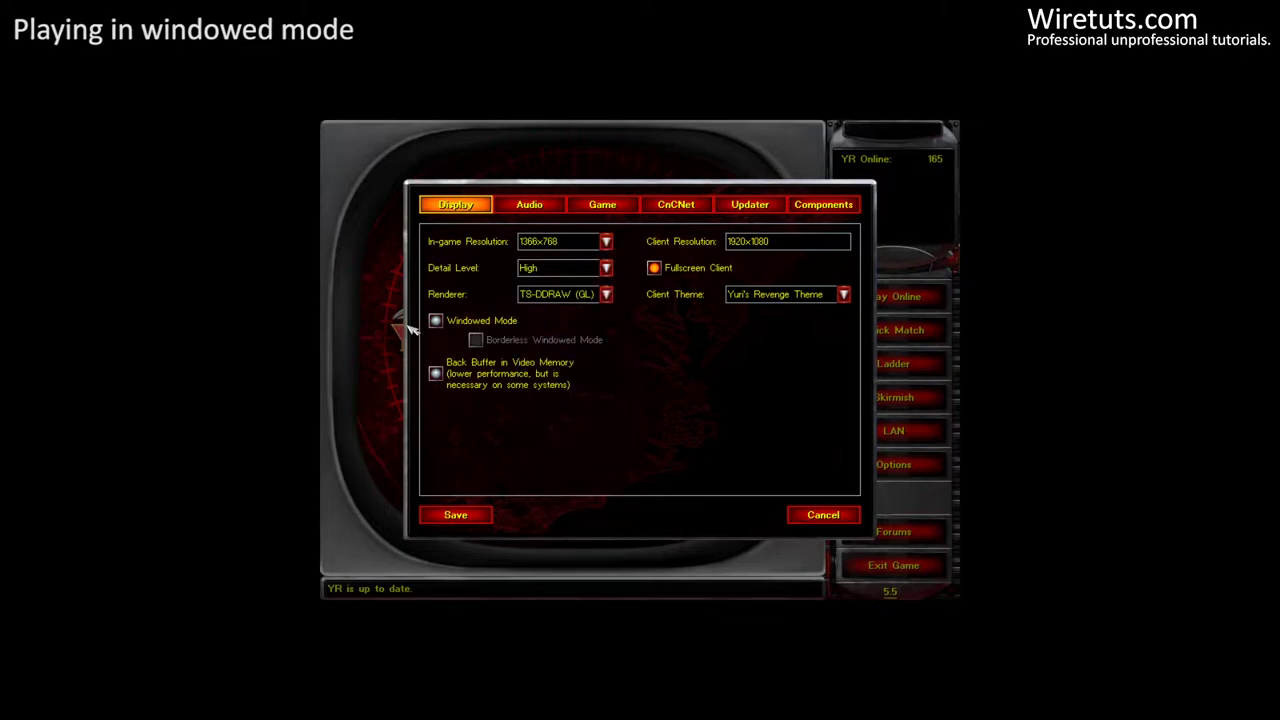
pyautogui.click(436, 321)
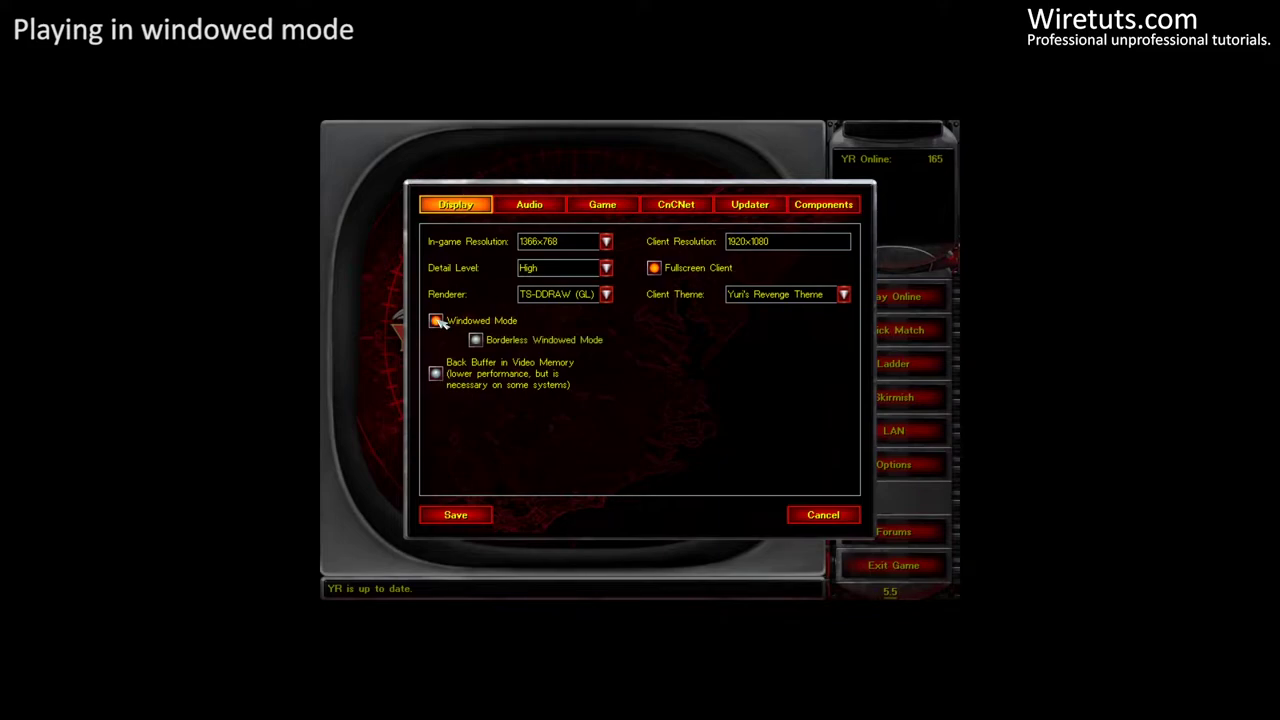
pyautogui.click(606, 295)
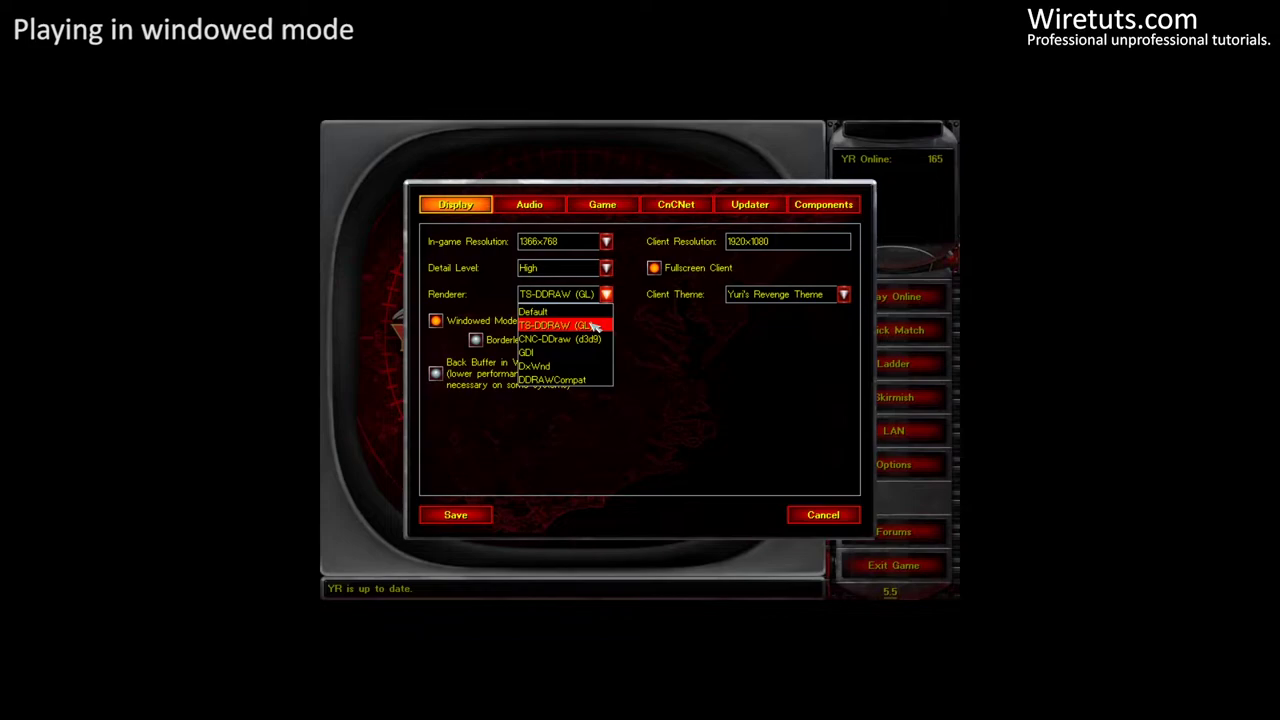
pyautogui.click(594, 327)
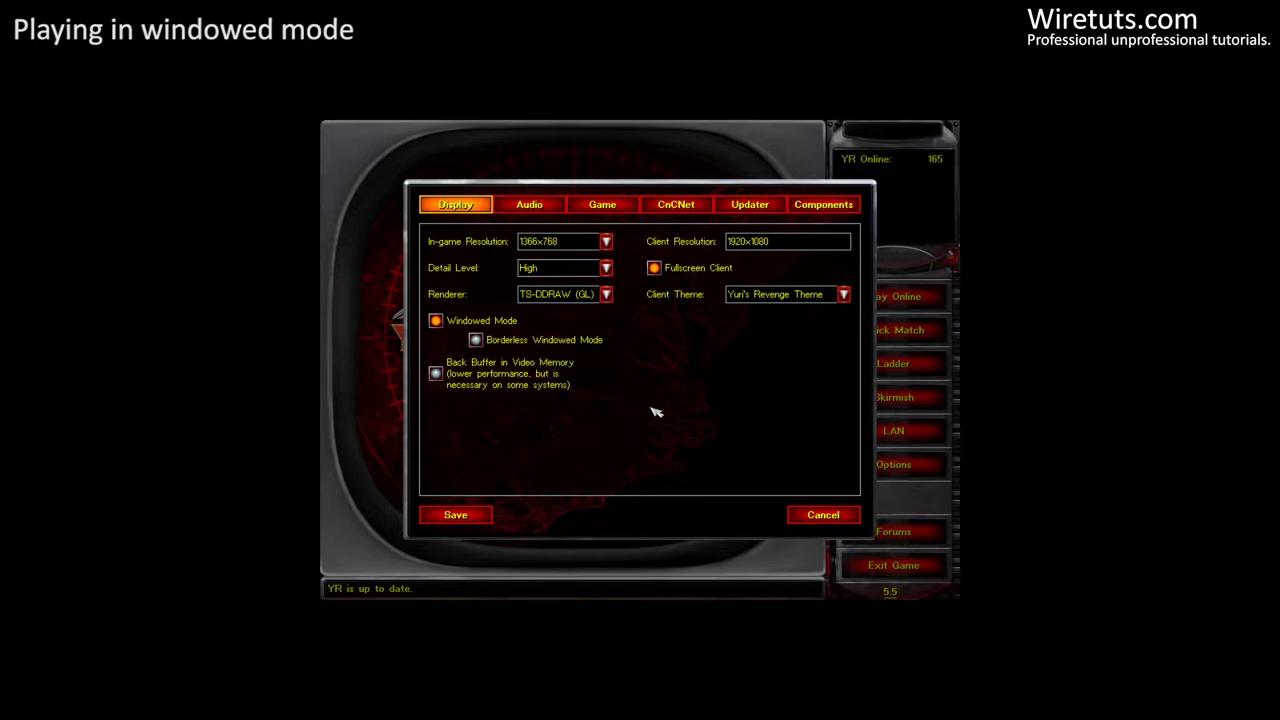
pyautogui.click(457, 515)
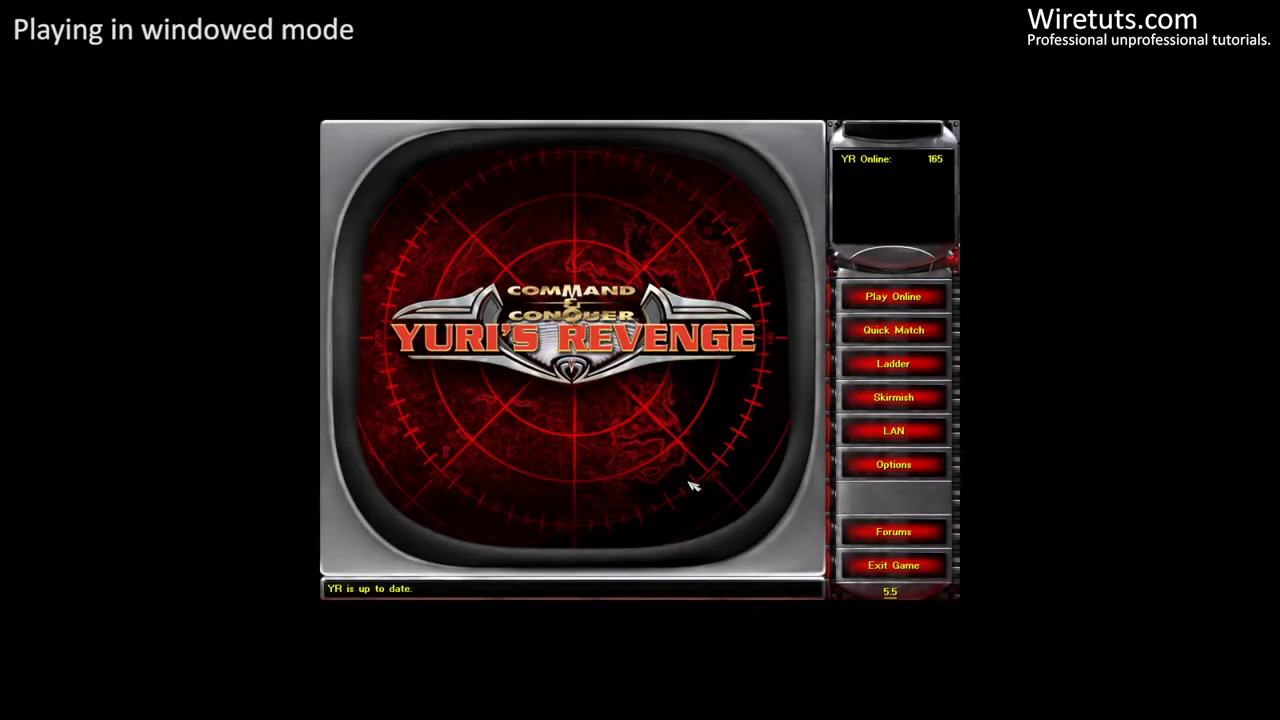
# Launch a skirmish on the Sahara Mirage map to test windowed mode, and leave the match.
pyautogui.click(884, 398)
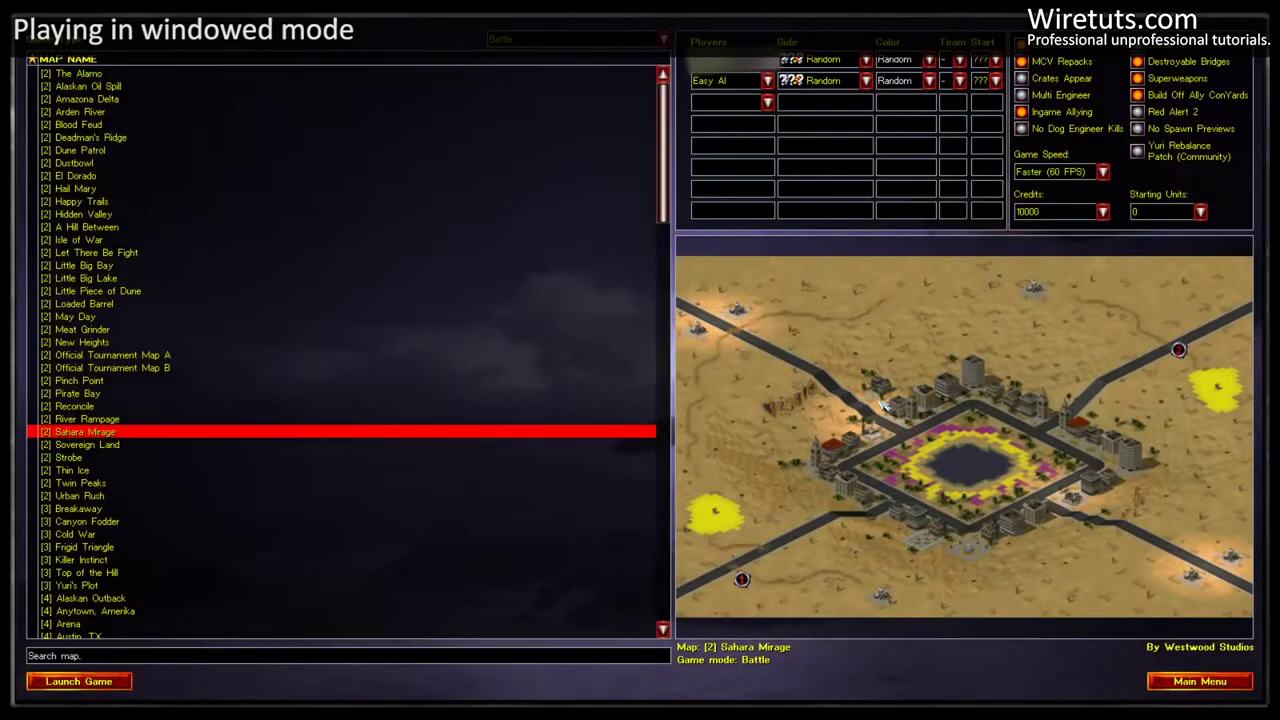
pyautogui.click(100, 681)
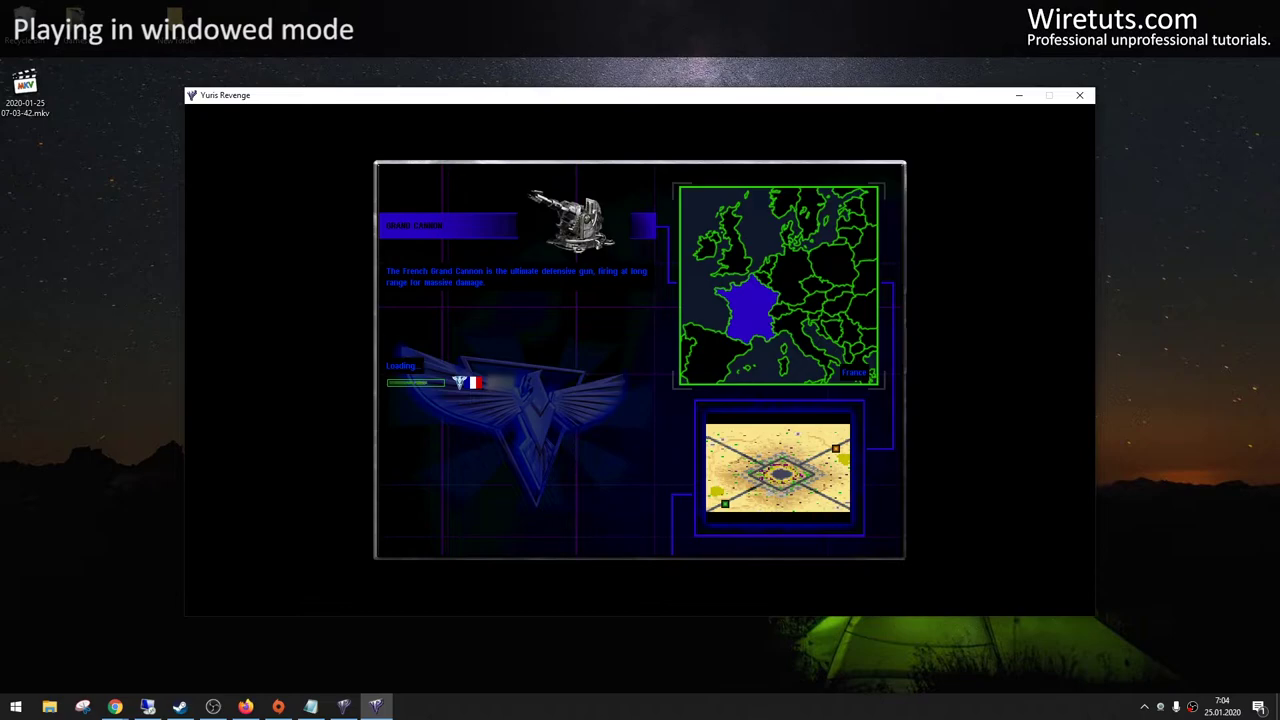
pyautogui.moveTo(600, 290)
pyautogui.mouseDown()
pyautogui.moveTo(542, 360)
pyautogui.moveTo(426, 254)
pyautogui.mouseUp()
pyautogui.click(570, 388)
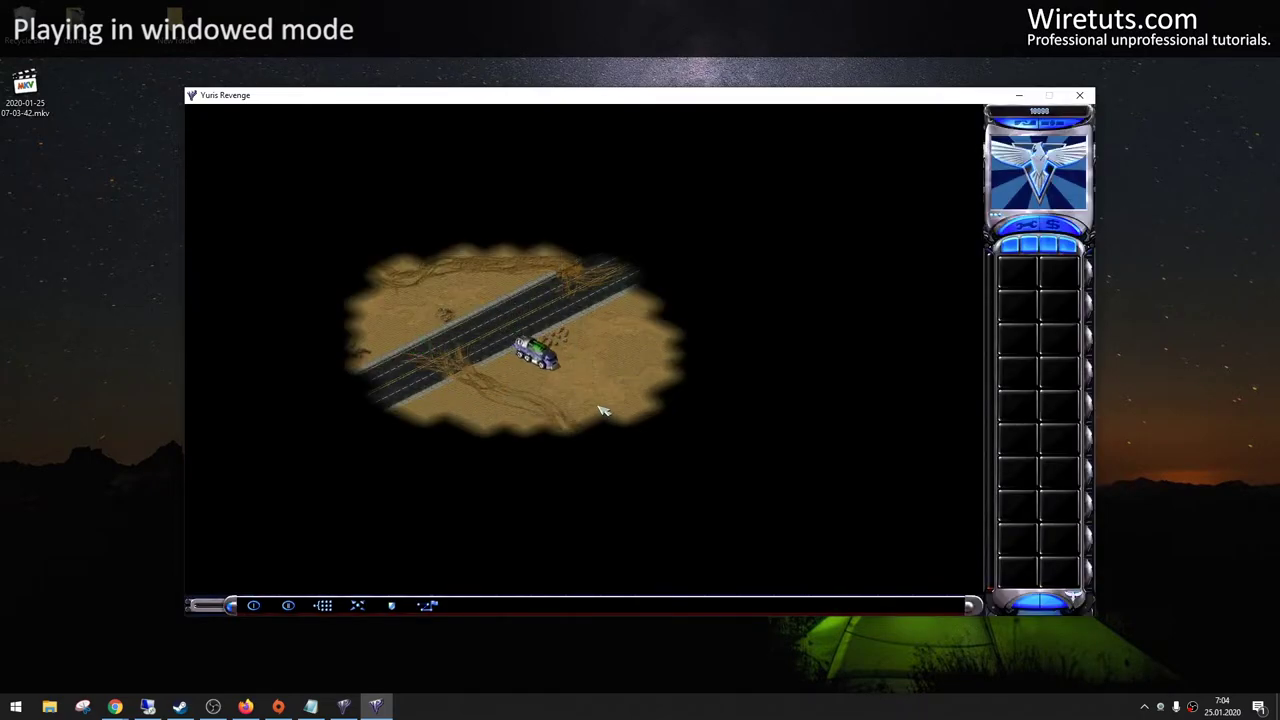
pyautogui.press('Escape')
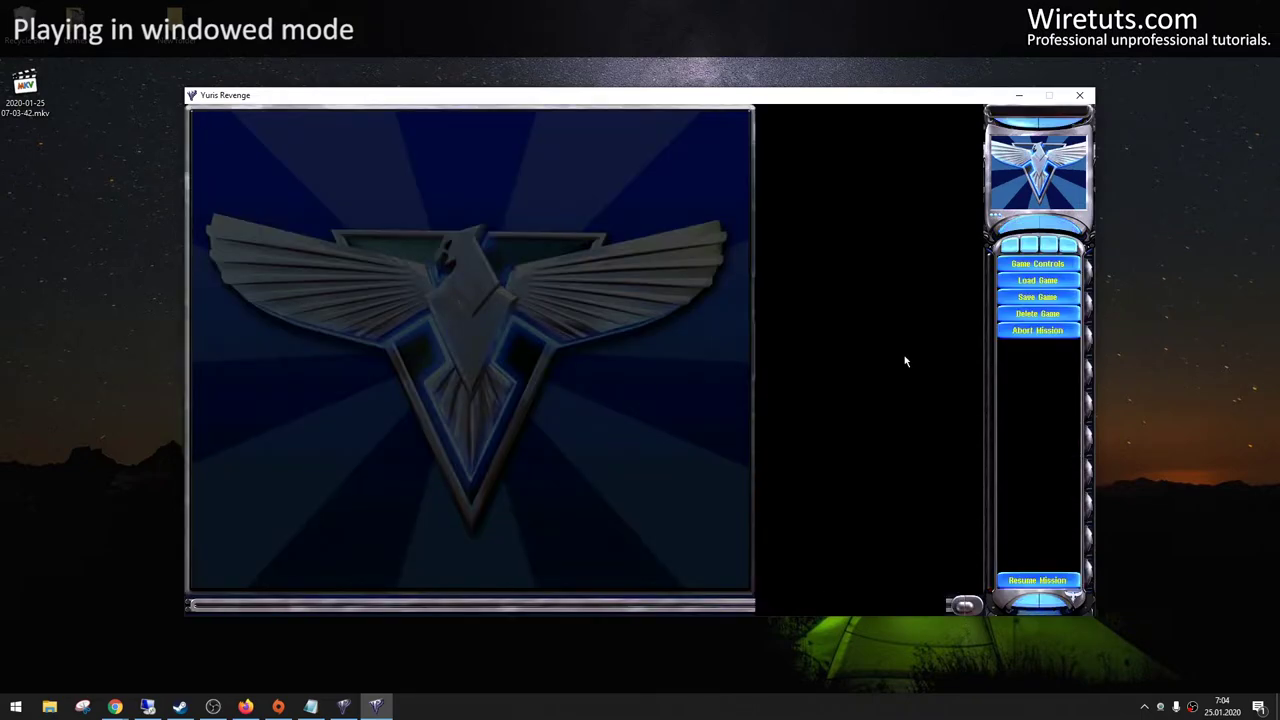
pyautogui.press('Escape')
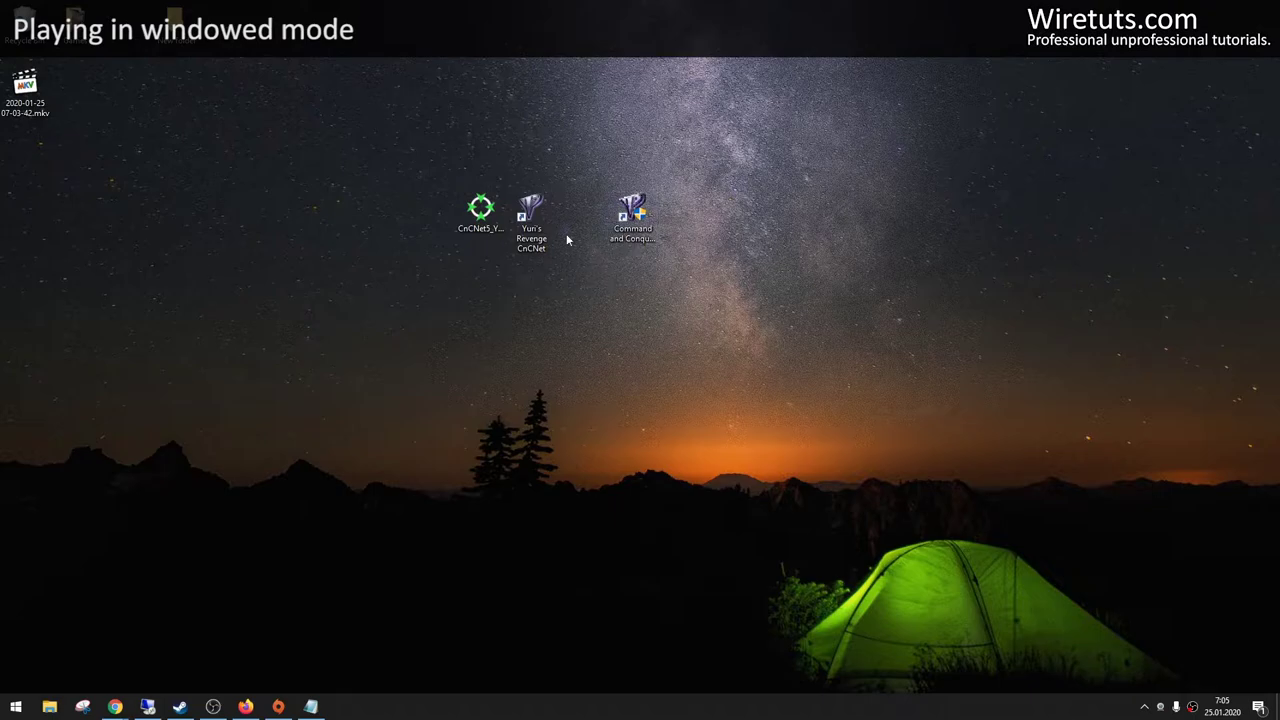
# Open the game's installation folder from the Command and Conquer Red Alert 2 desktop shortcut's properties and locate the LCF files.
pyautogui.rightClick(619, 233)
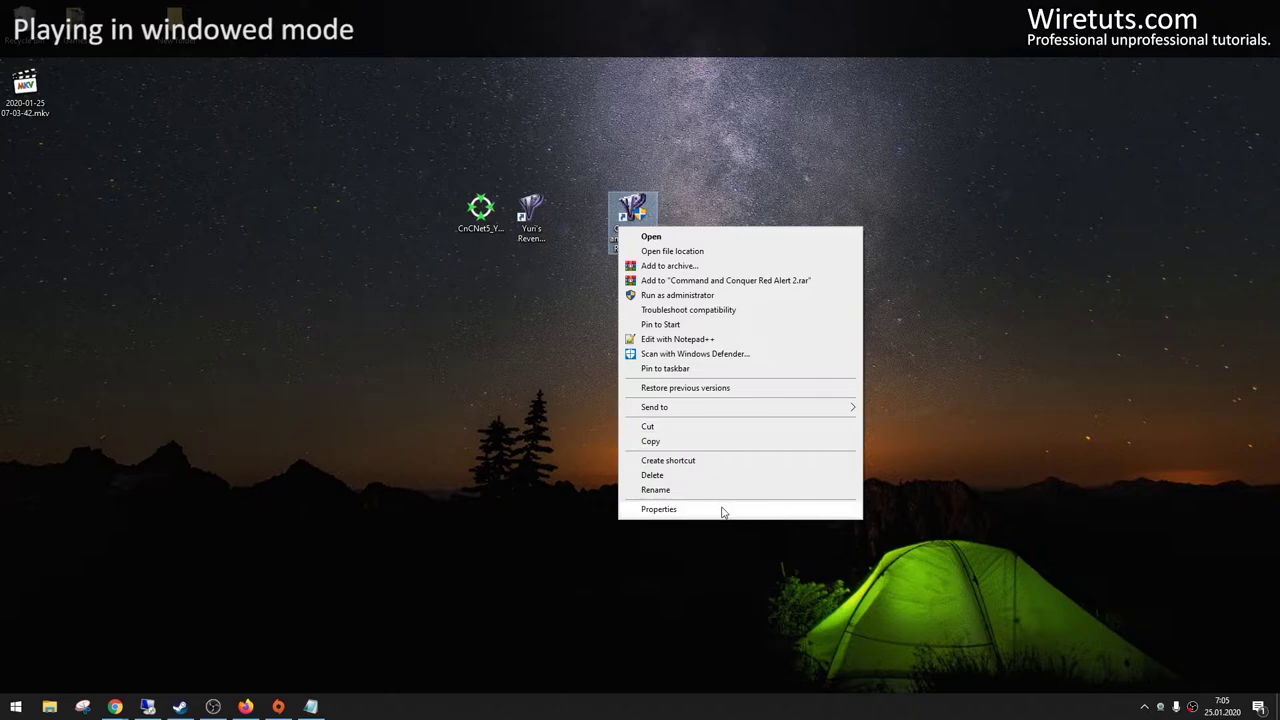
pyautogui.click(658, 509)
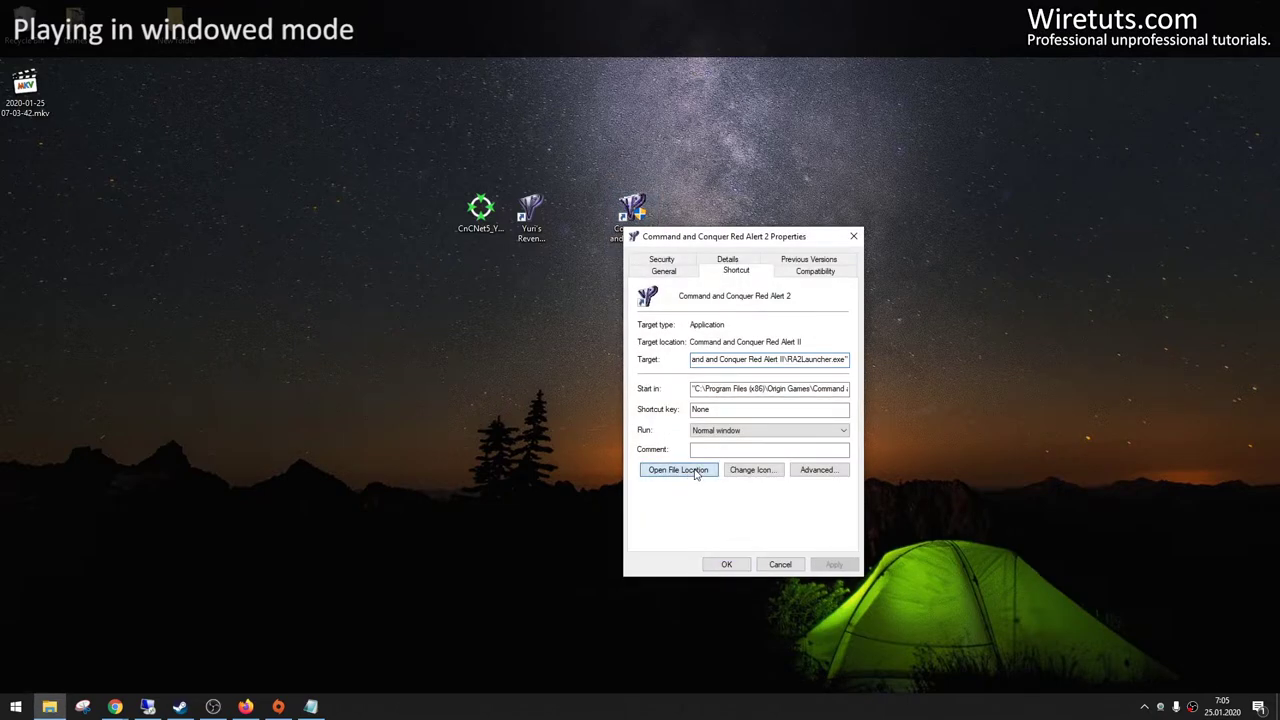
pyautogui.click(674, 547)
pyautogui.scroll(-9, 798, 428)
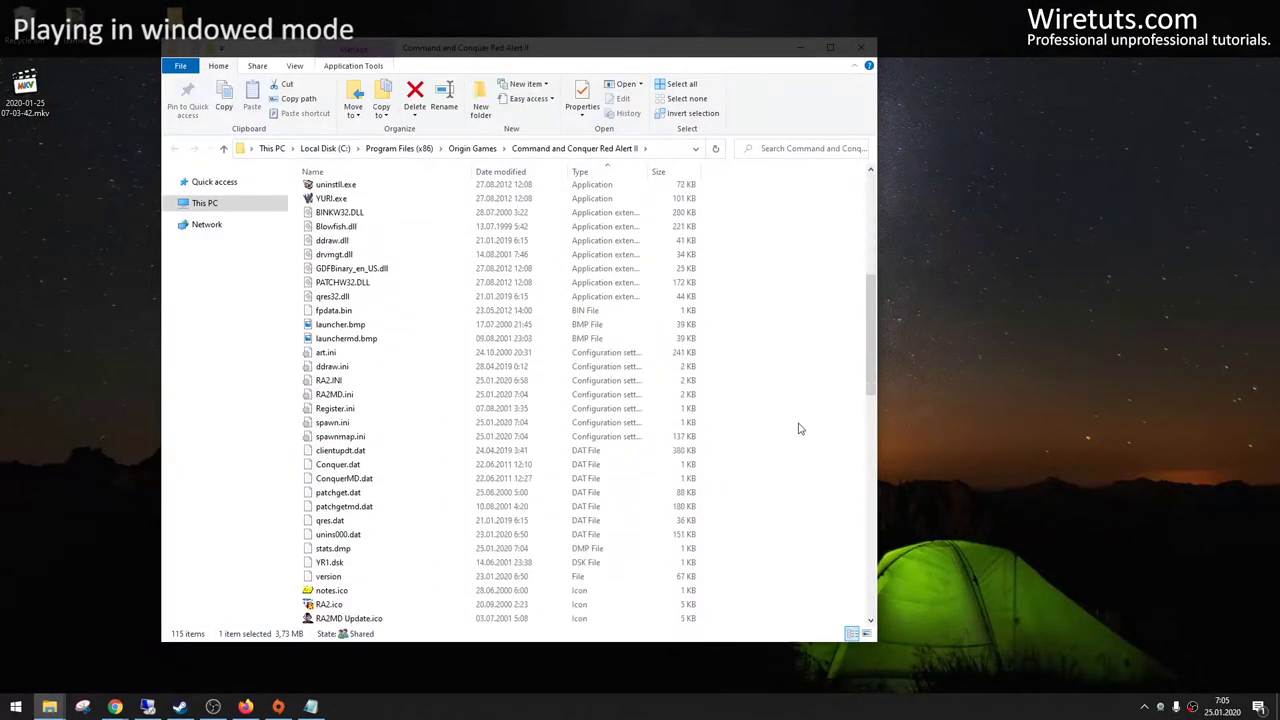
pyautogui.scroll(-7, 798, 428)
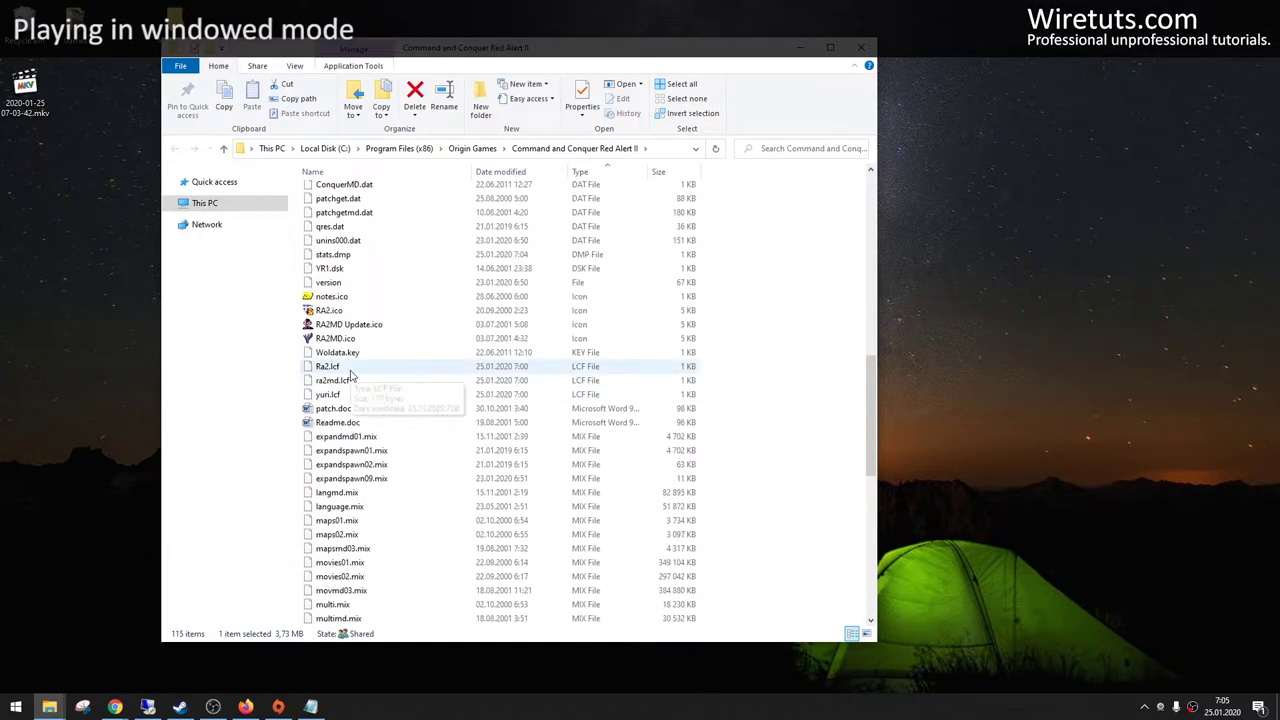
# Open Ra2.lcf in Notepad, append -win to the RUN line after -speedcontrol, and save the file.
pyautogui.click(340, 380)
pyautogui.doubleClick(330, 366)
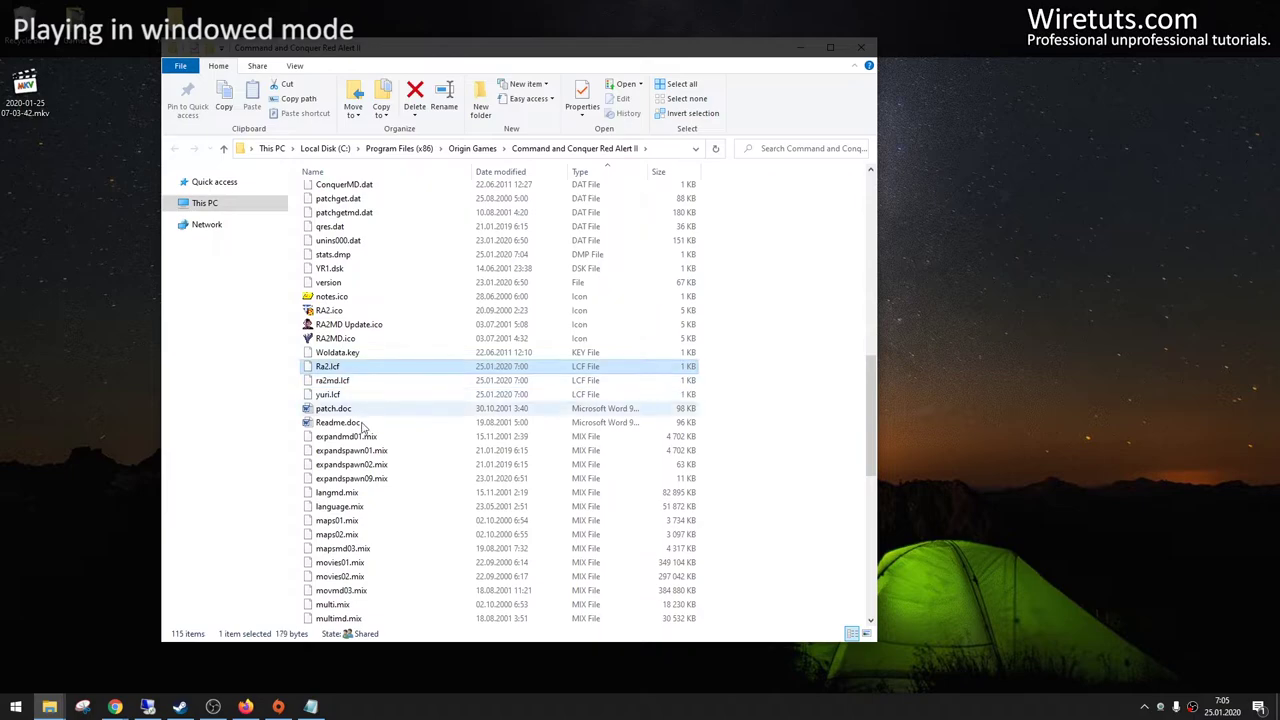
pyautogui.moveTo(605, 193); pyautogui.dragTo(662, 205)
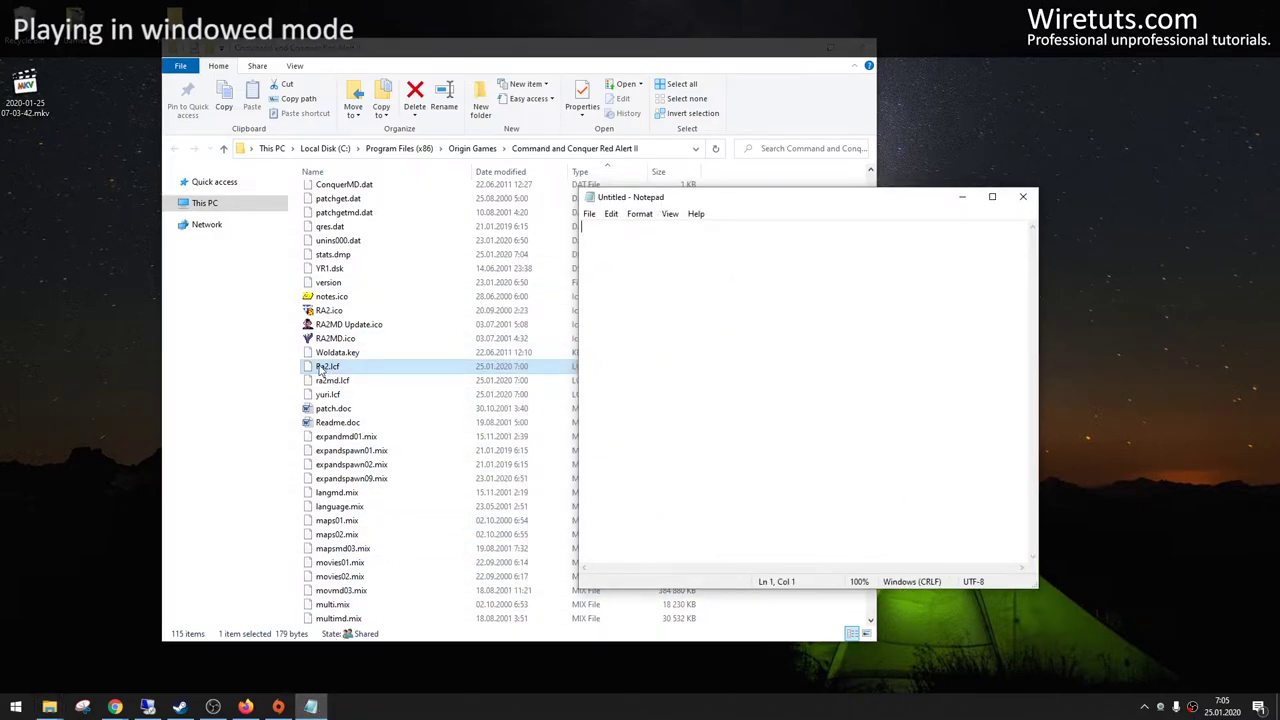
pyautogui.moveTo(320, 370); pyautogui.dragTo(717, 349)
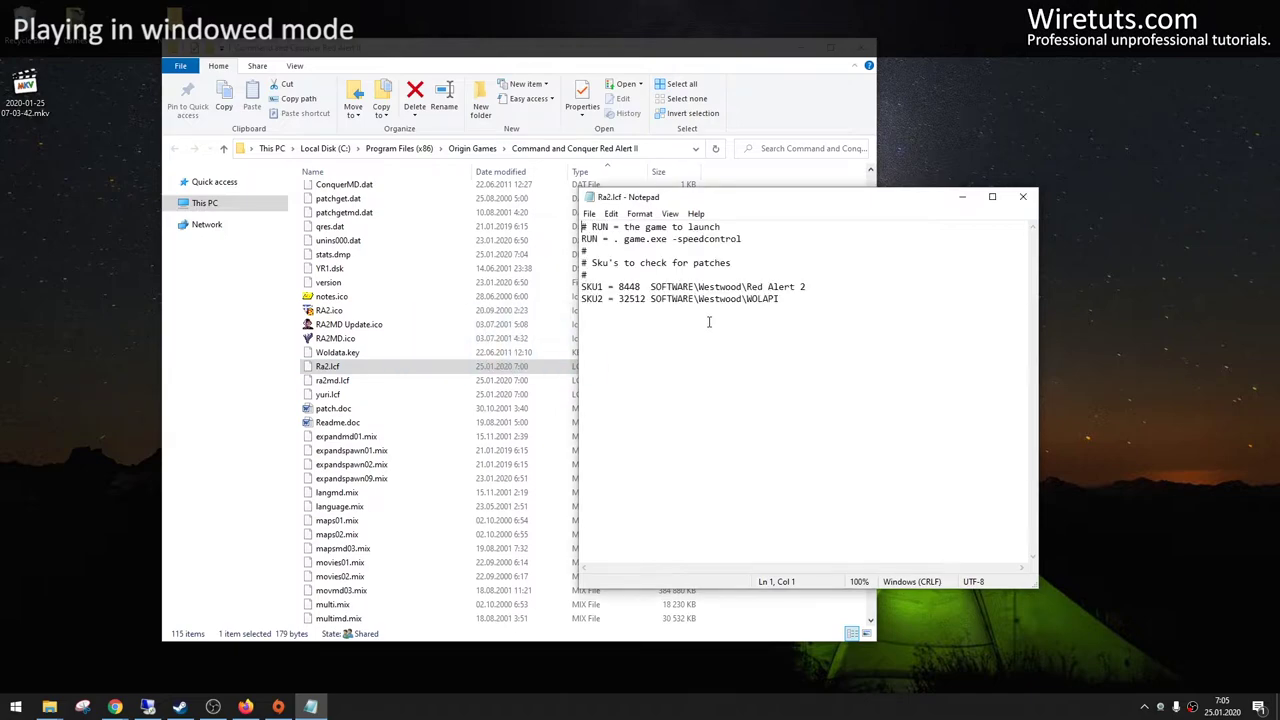
pyautogui.moveTo(760, 239); pyautogui.dragTo(700, 240)
pyautogui.click(767, 242)
pyautogui.write('-win')
pyautogui.moveTo(770, 240); pyautogui.dragTo(743, 245)
pyautogui.click(776, 239)
pyautogui.click(591, 214)
pyautogui.click(605, 267)
# Open ra2md.lcf in Notepad, append -win to both the RUN and RUN2 lines, and save the file.
pyautogui.doubleClick(335, 383)
pyautogui.click(775, 247)
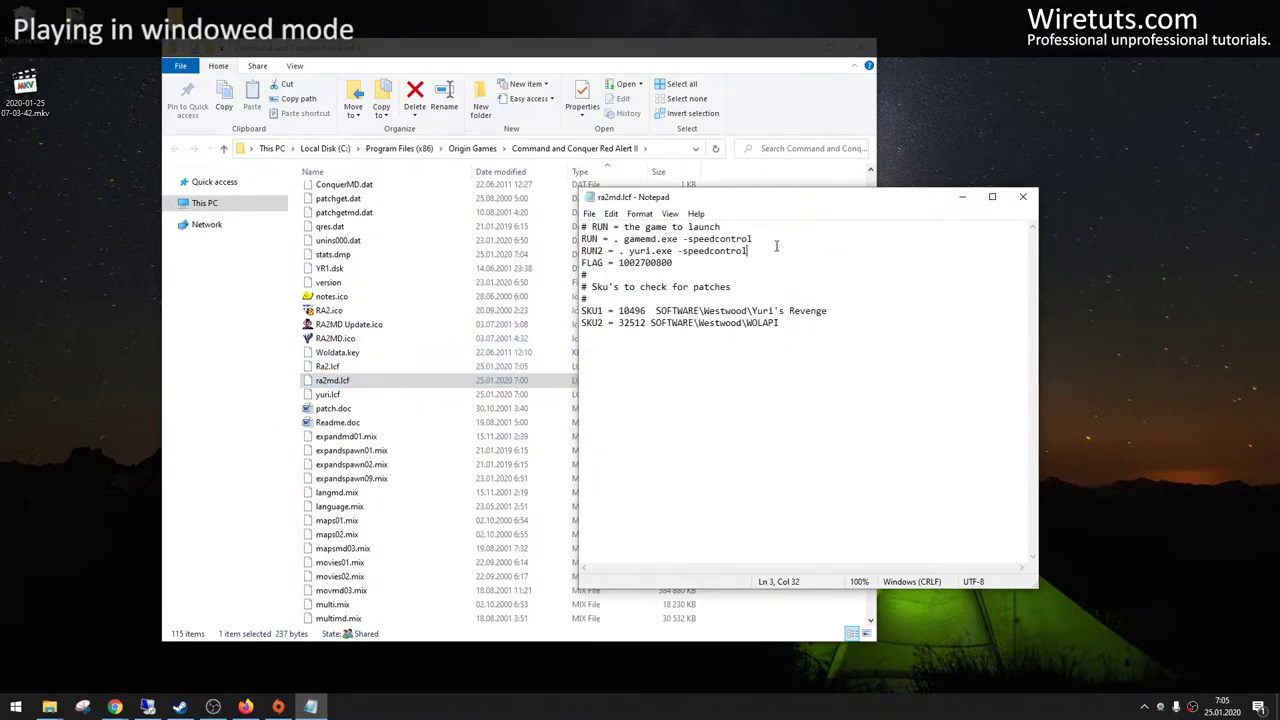
pyautogui.write('-win')
pyautogui.press('Down')
pyautogui.write('-win')
pyautogui.press('BackSpace')
pyautogui.press('Down')
pyautogui.press('BackSpace')
pyautogui.click(589, 213)
pyautogui.click(620, 274)
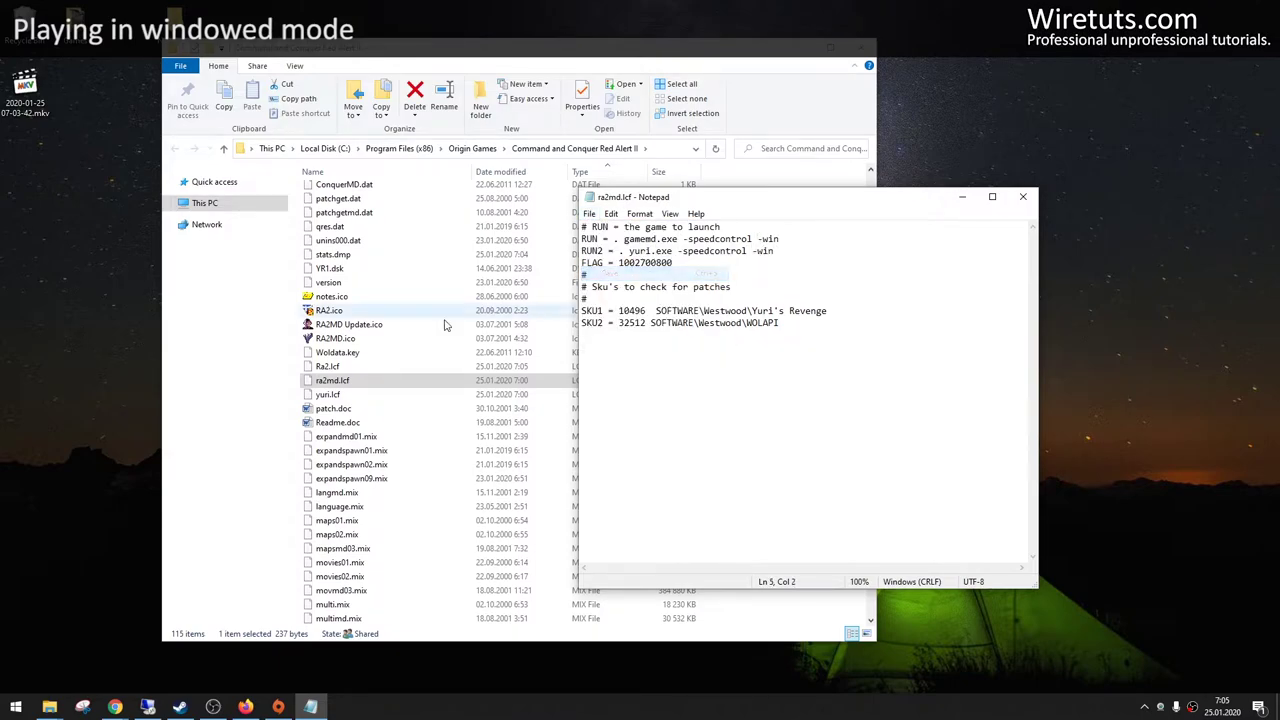
# Open yuri.lcf in Notepad, append -win to the RUN line, save the file, and close Notepad.
pyautogui.doubleClick(322, 396)
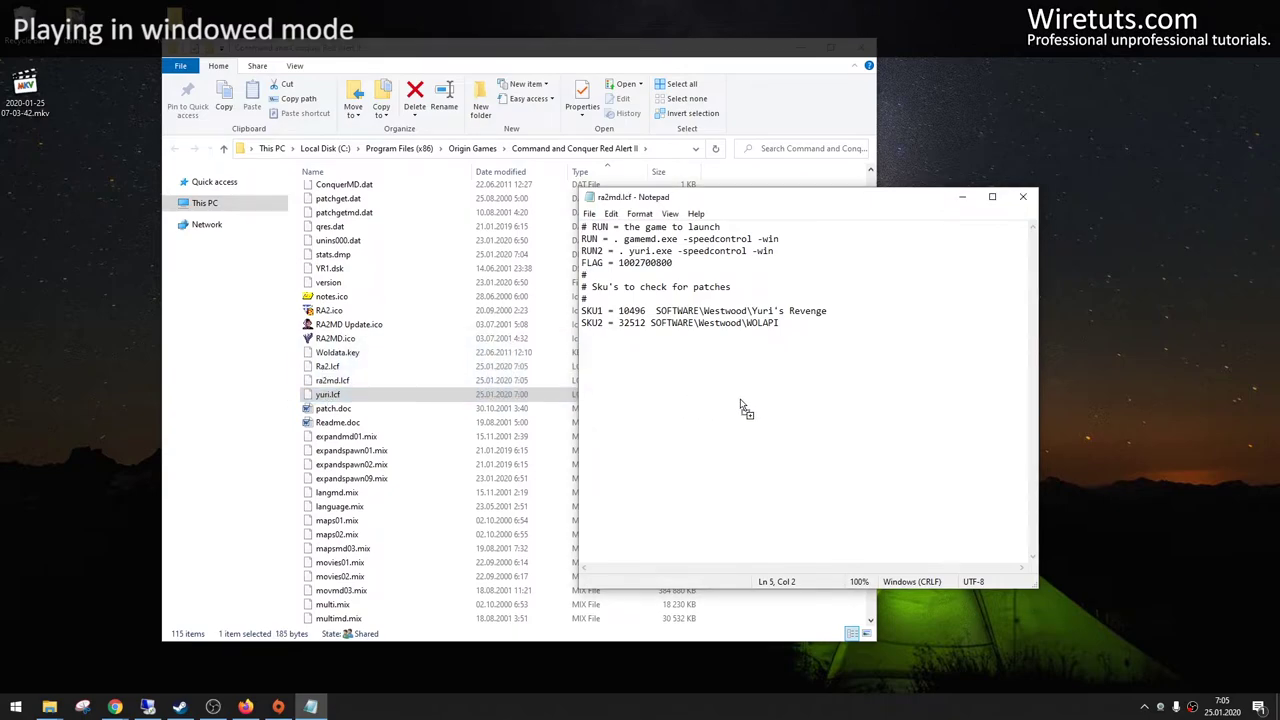
pyautogui.click(775, 239)
pyautogui.write('-win')
pyautogui.click(589, 213)
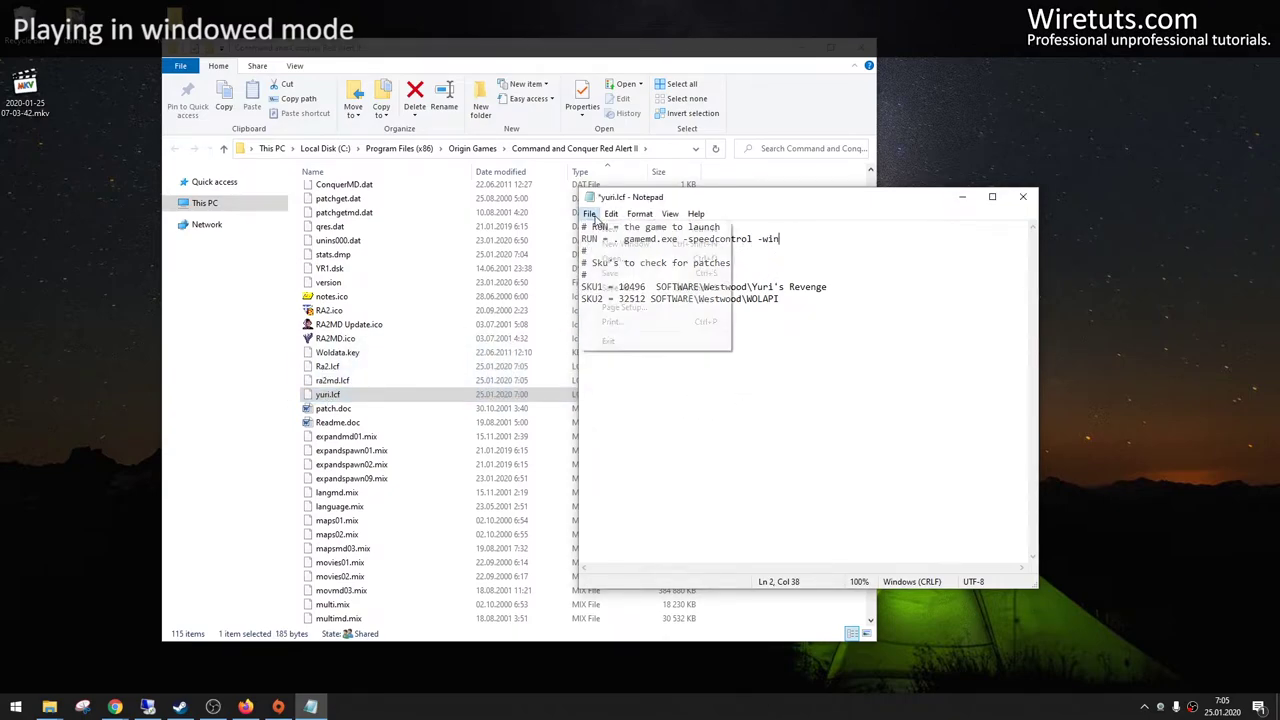
pyautogui.click(620, 274)
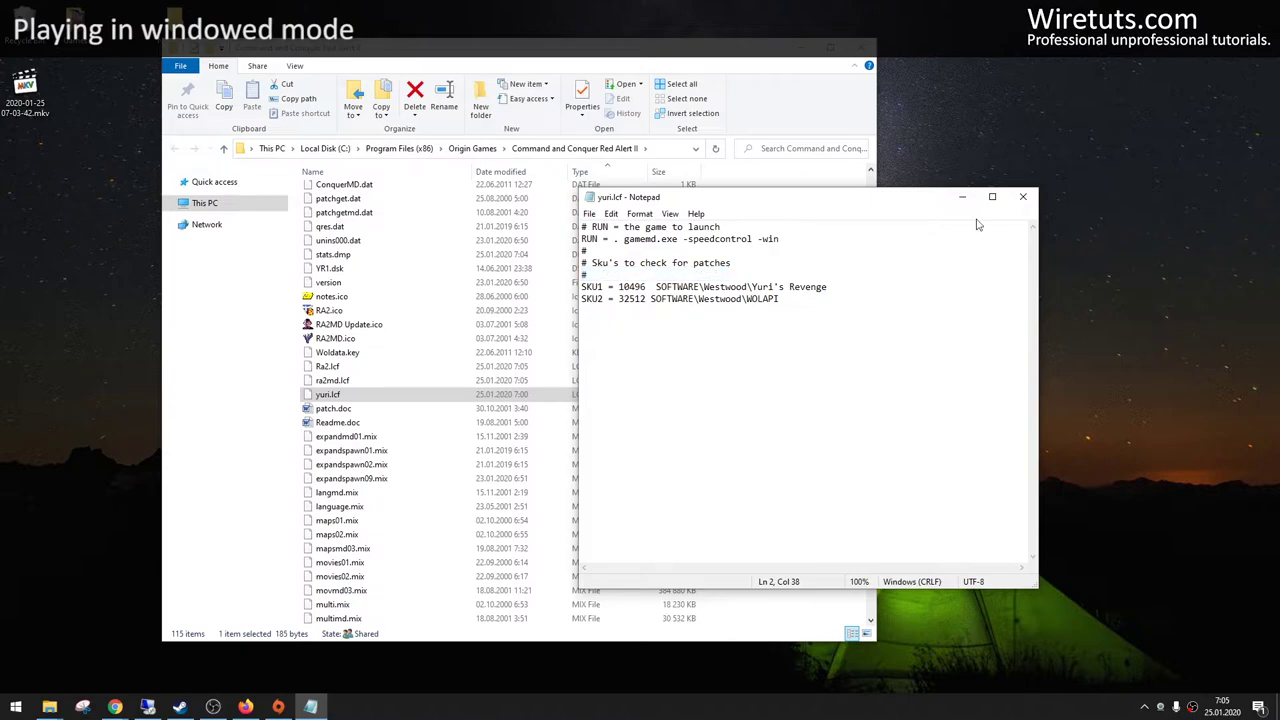
pyautogui.click(1023, 197)
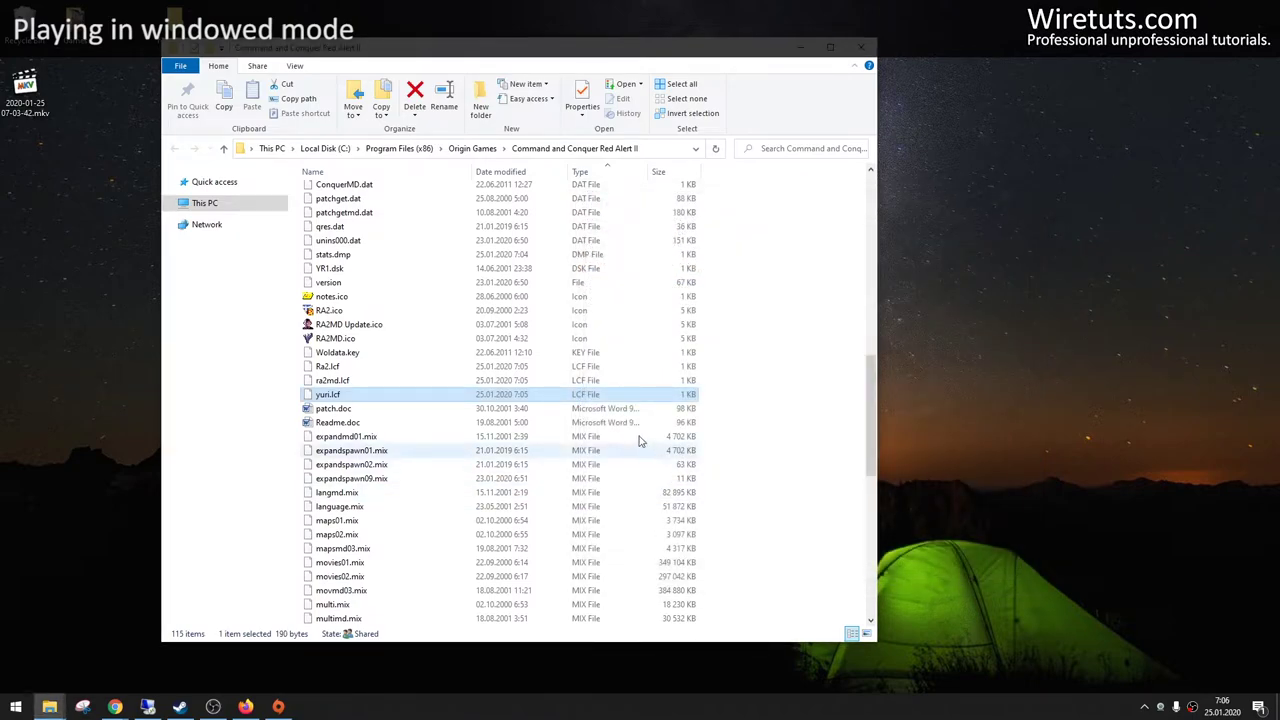
# Open RA2.INI and RA2MD.ini from the game folder in separate Notepad windows, placed next to each other.
pyautogui.scroll(-2, 615, 490)
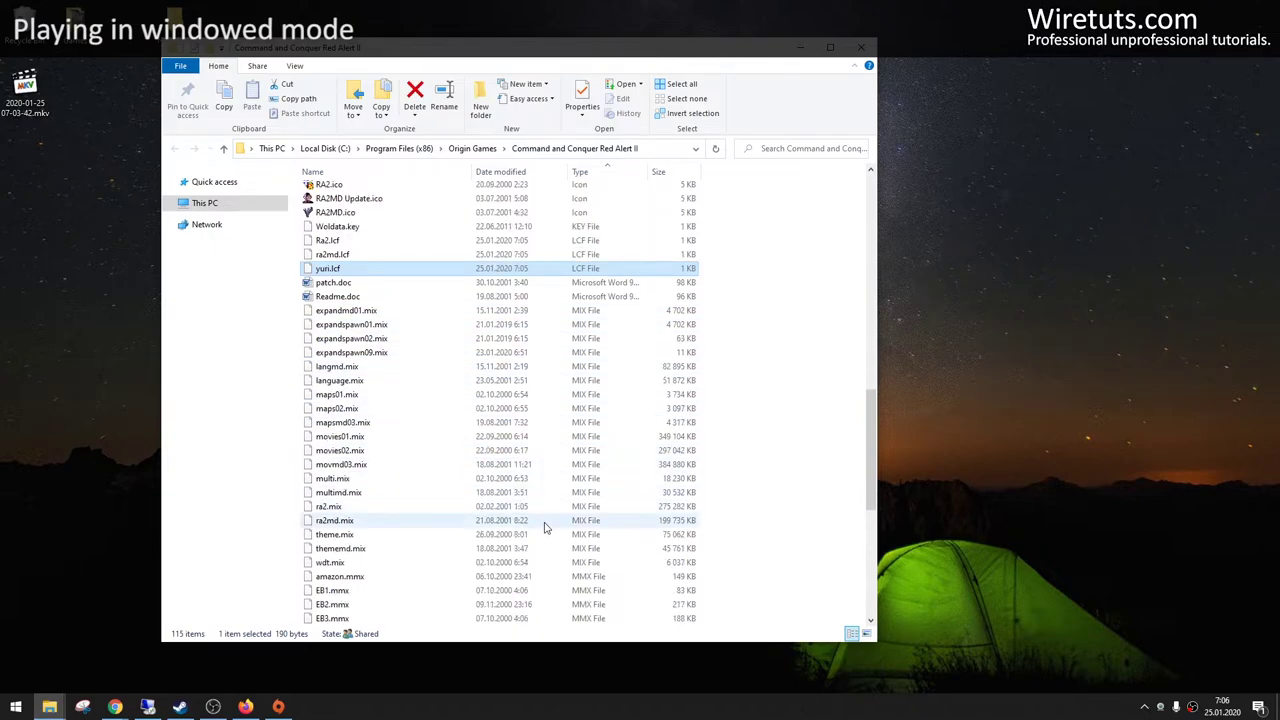
pyautogui.scroll(3, 545, 523)
pyautogui.scroll(4, 547, 525)
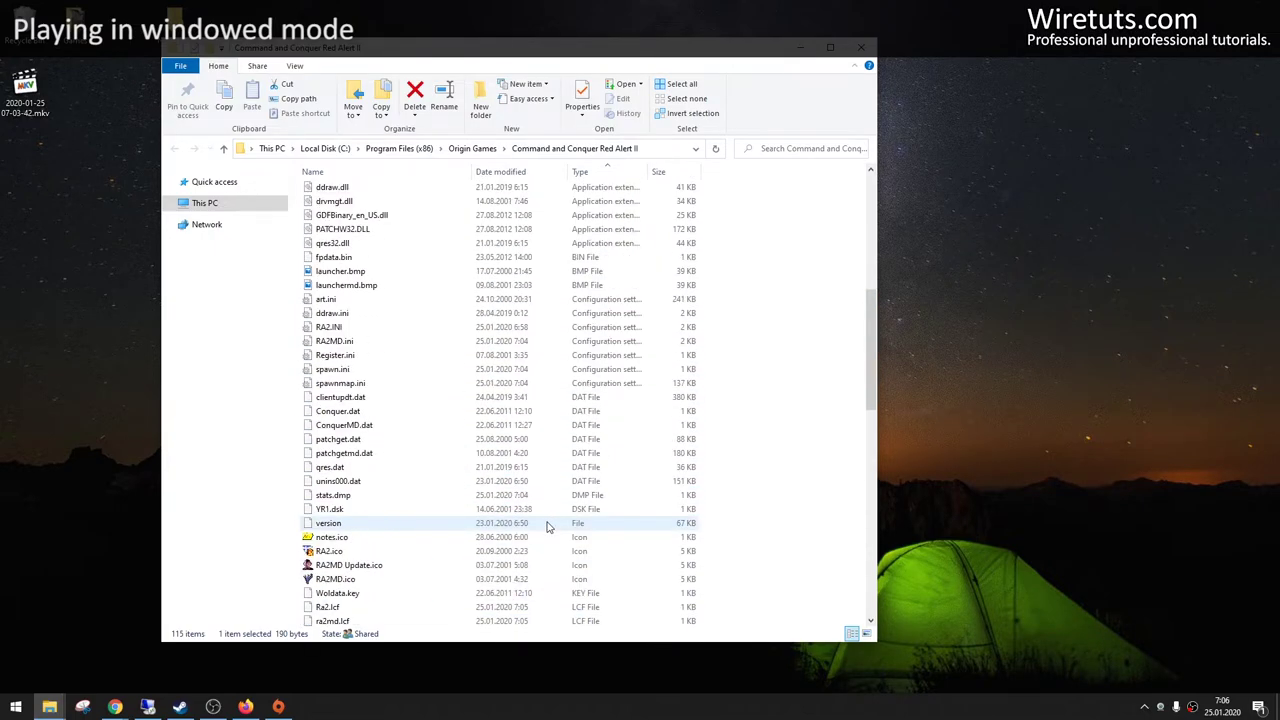
pyautogui.click(368, 328)
pyautogui.doubleClick(368, 328)
pyautogui.doubleClick(367, 341)
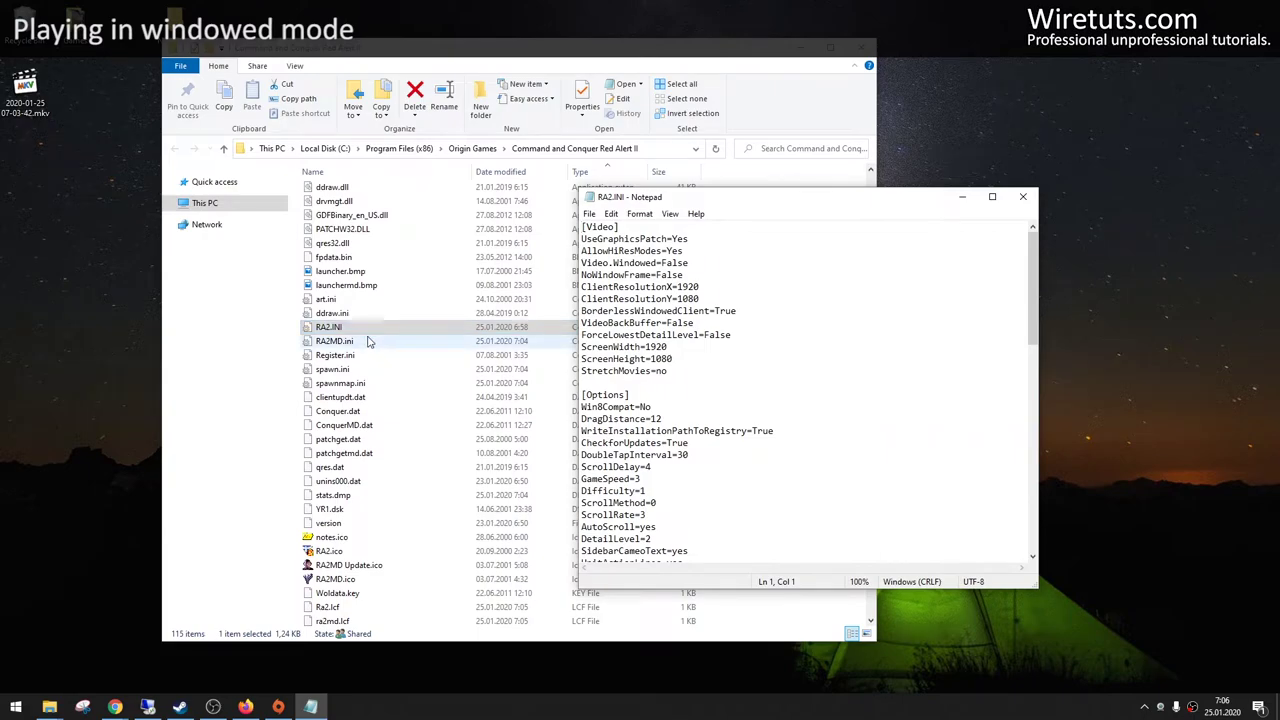
pyautogui.moveTo(785, 202); pyautogui.dragTo(404, 200)
# Compare the Video and Options settings of RA2MD.ini with those of RA2.INI.
pyautogui.click(916, 293)
pyautogui.scroll(-5, 404, 400)
pyautogui.scroll(5, 404, 473)
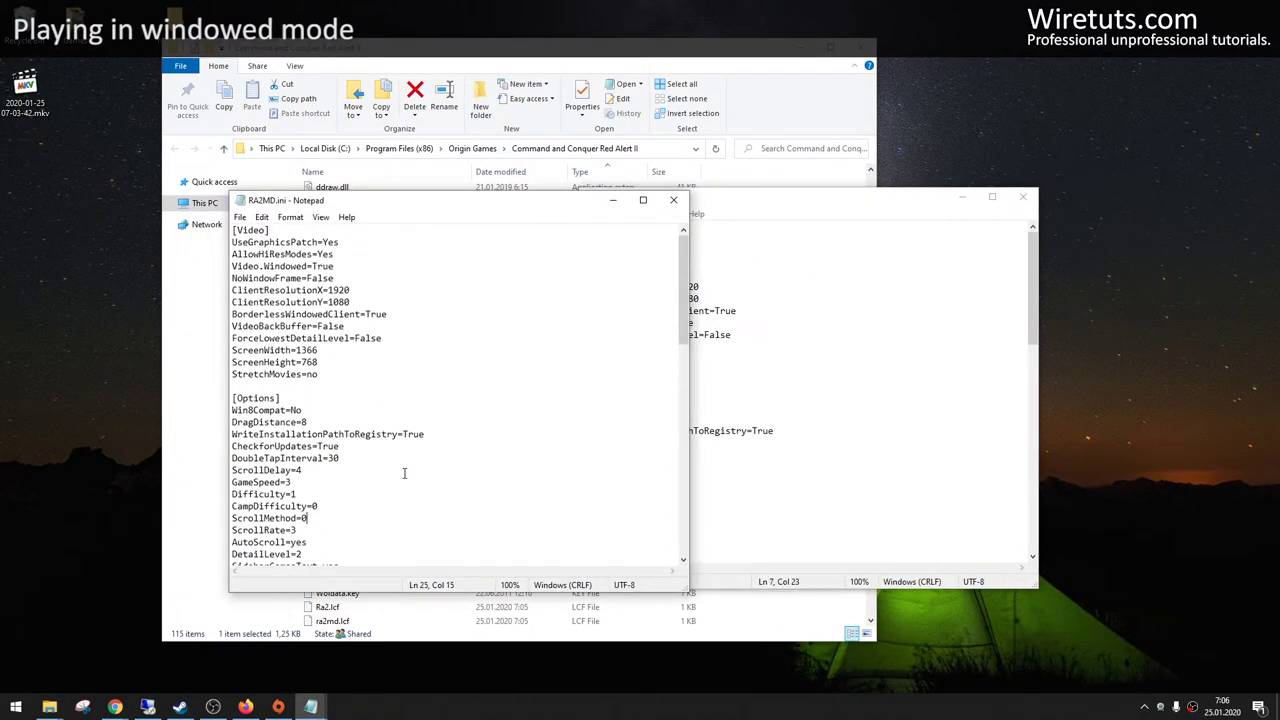
pyautogui.click(761, 346)
pyautogui.click(460, 342)
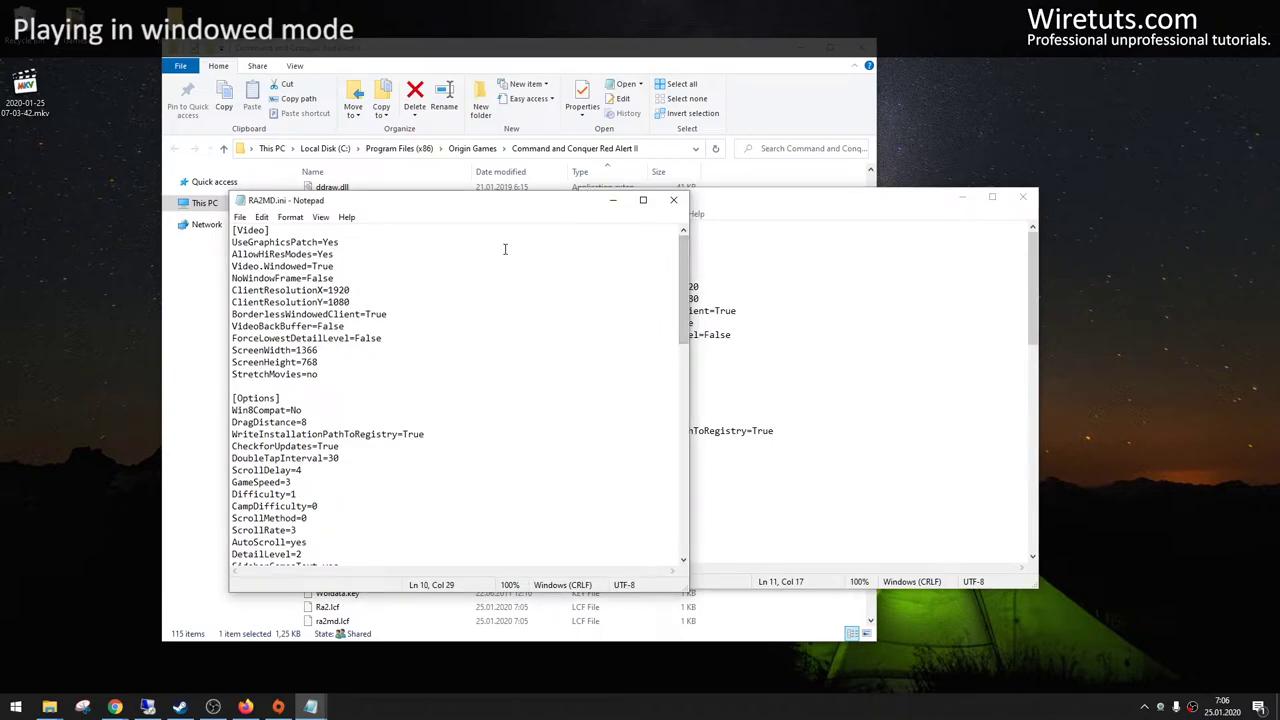
pyautogui.click(424, 388)
pyautogui.click(860, 332)
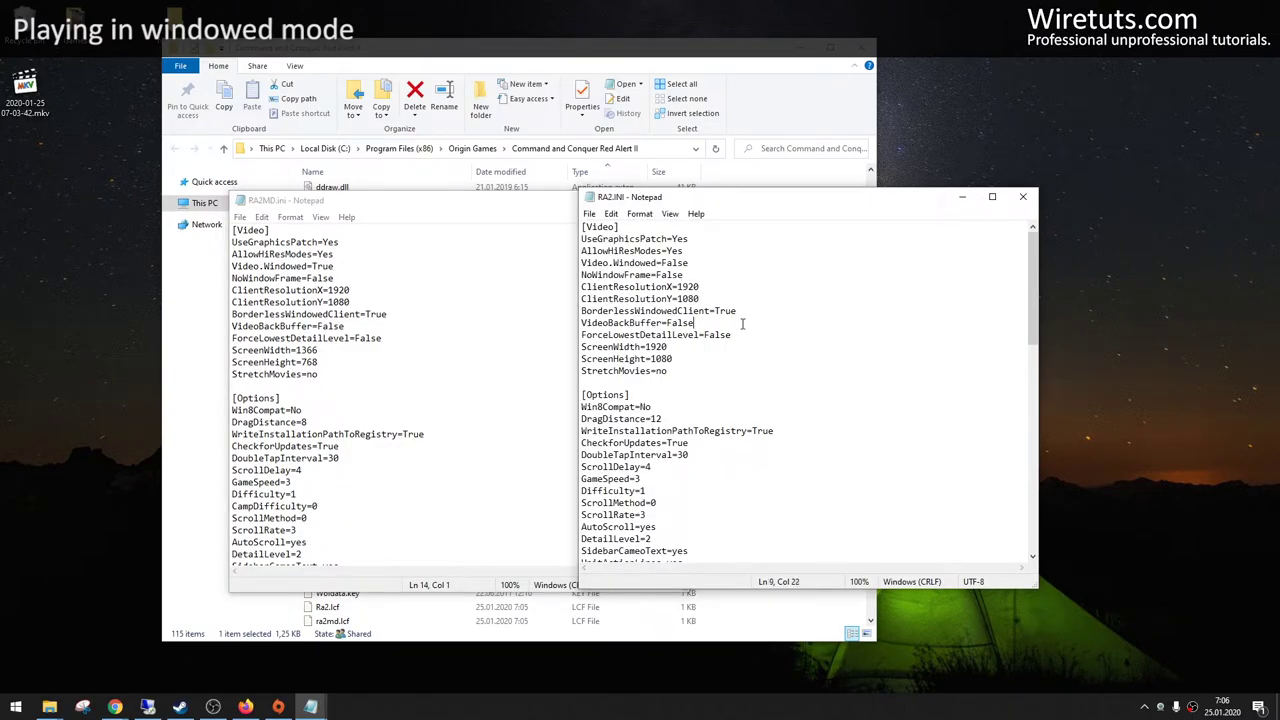
# Replace the entire contents of RA2.INI with those of RA2MD.ini, save it, and close the open files, game folder and shortcut properties.
pyautogui.click(429, 348)
pyautogui.hotkey('ctrl', 'a')
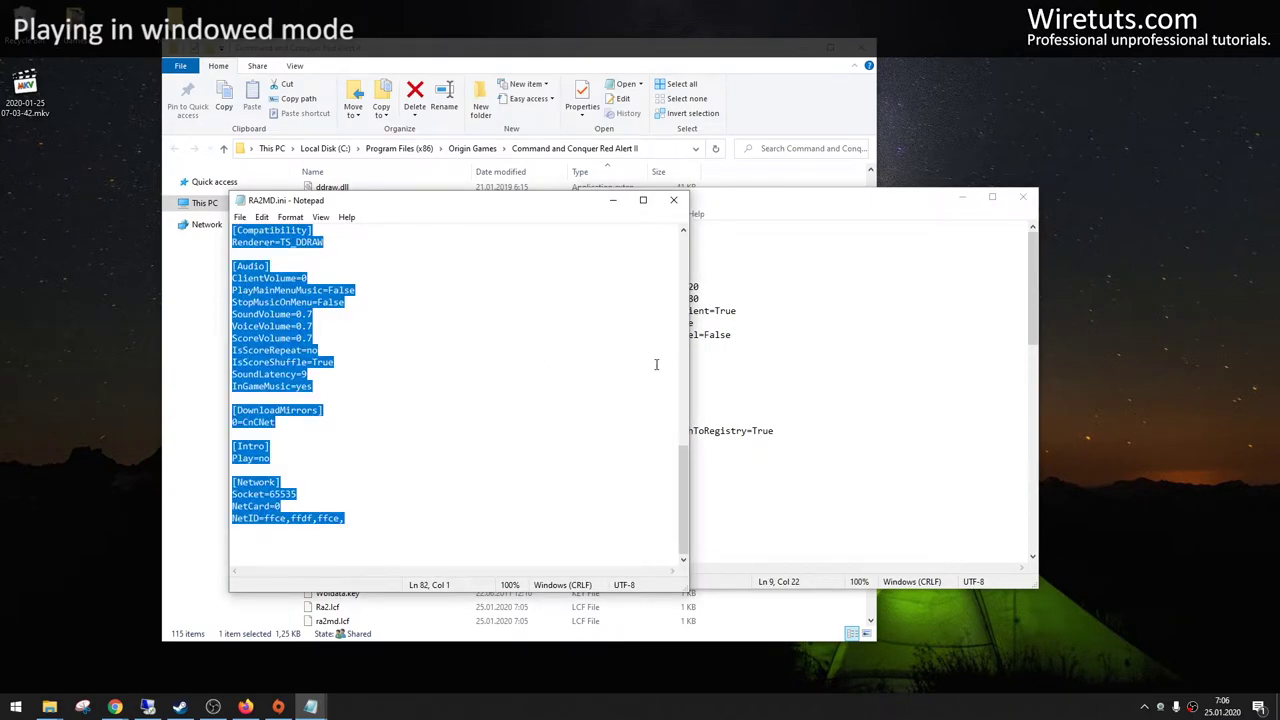
pyautogui.click(797, 374)
pyautogui.hotkey('ctrl', 'a')
pyautogui.hotkey('ctrl', 'v')
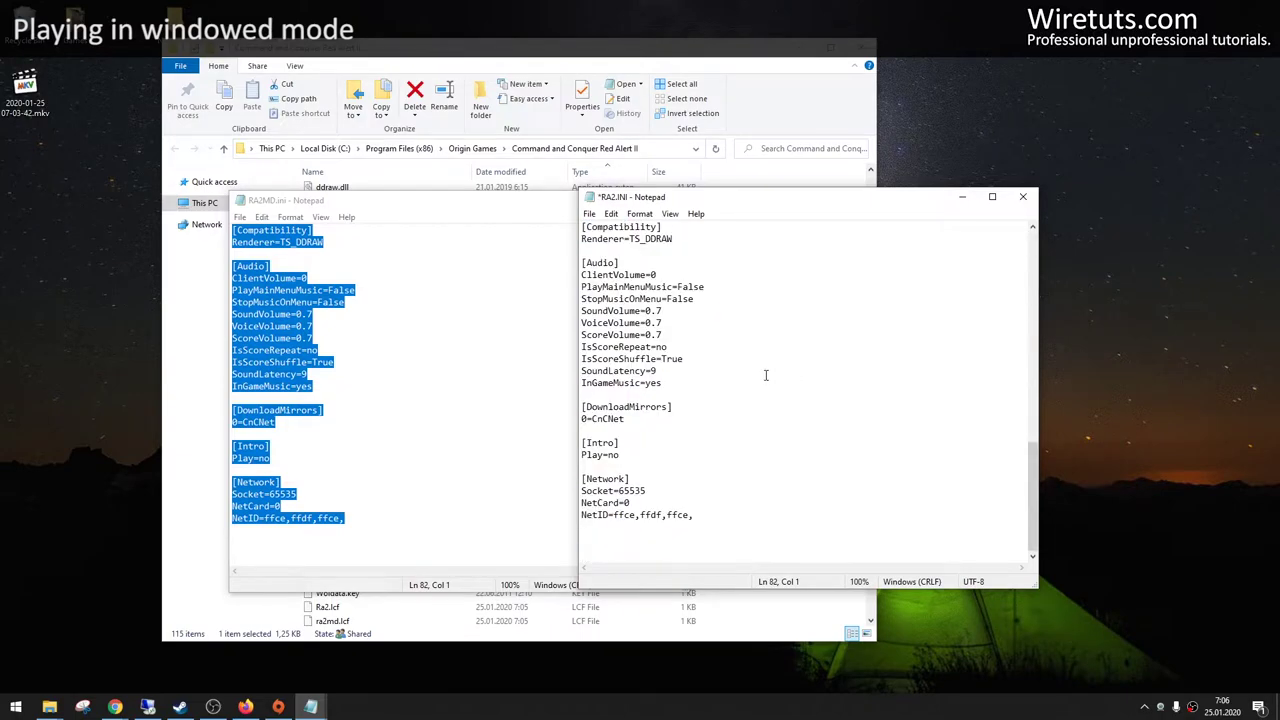
pyautogui.click(1022, 196)
pyautogui.click(680, 200)
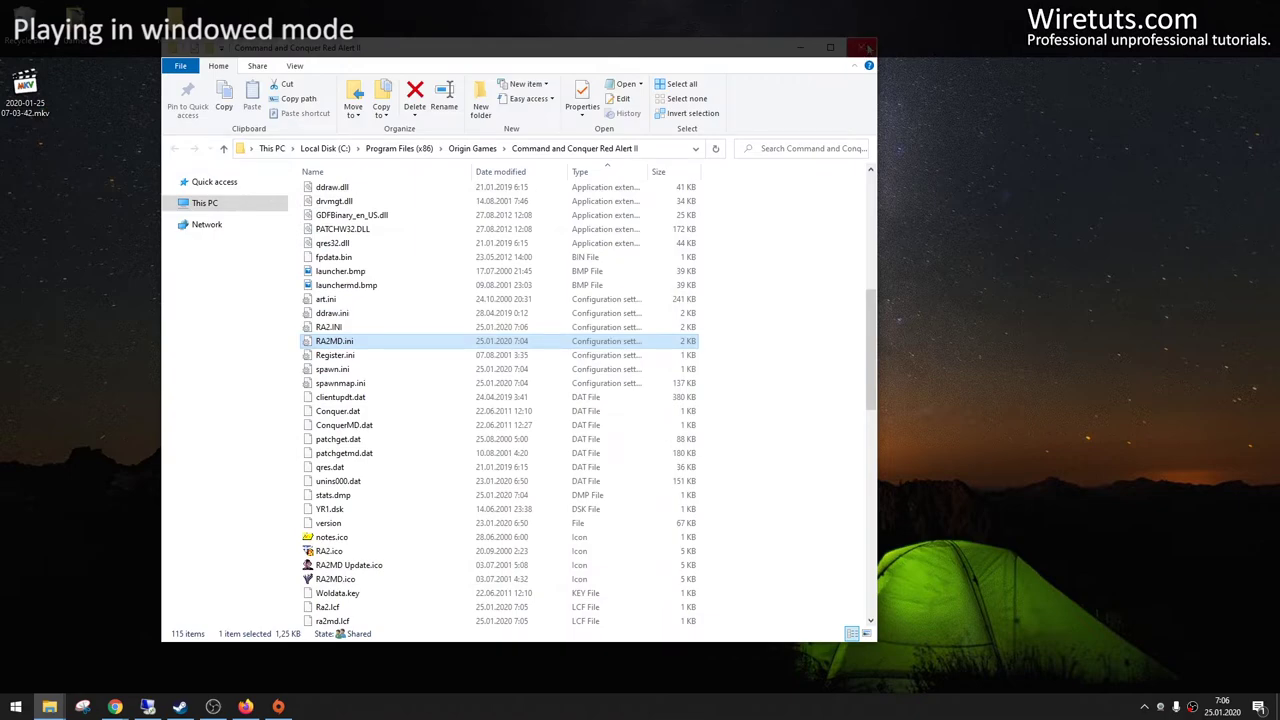
pyautogui.click(861, 47)
pyautogui.click(855, 237)
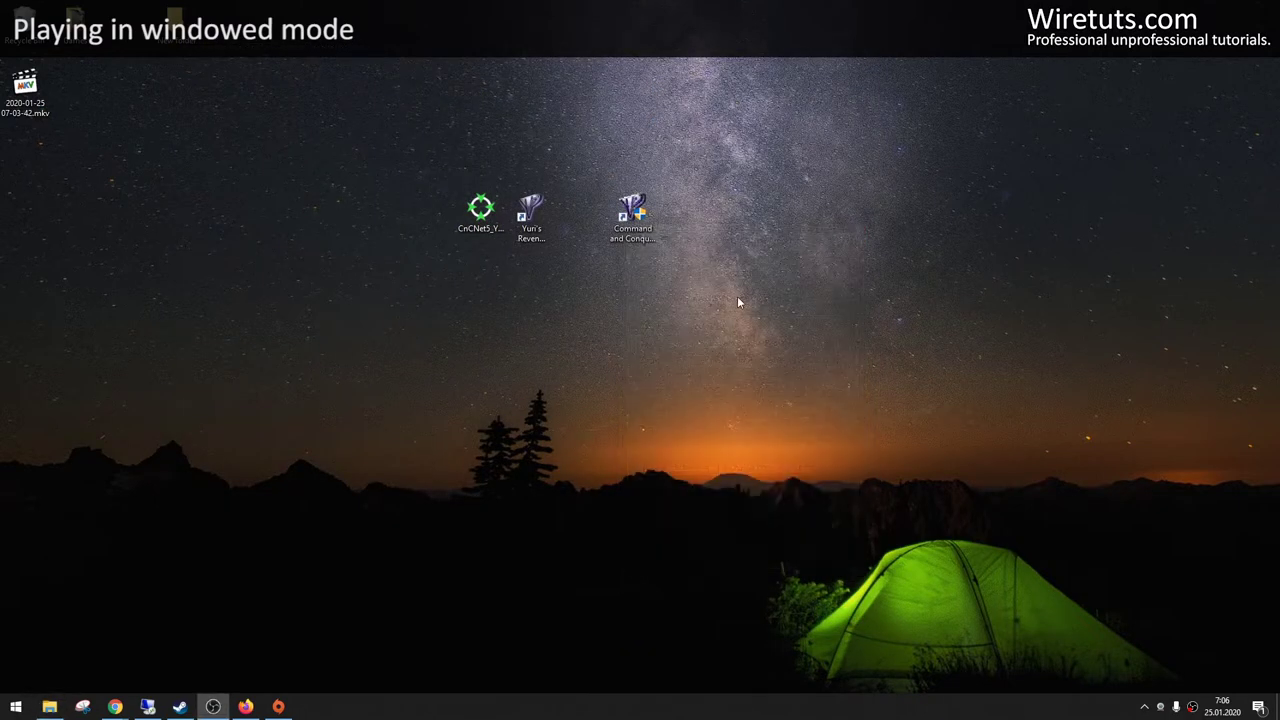
# Launch Red Alert 2 from the Command and Conquer Red Alert 2 shortcut and start a new single-player Soviet campaign.
pyautogui.doubleClick(613, 226)
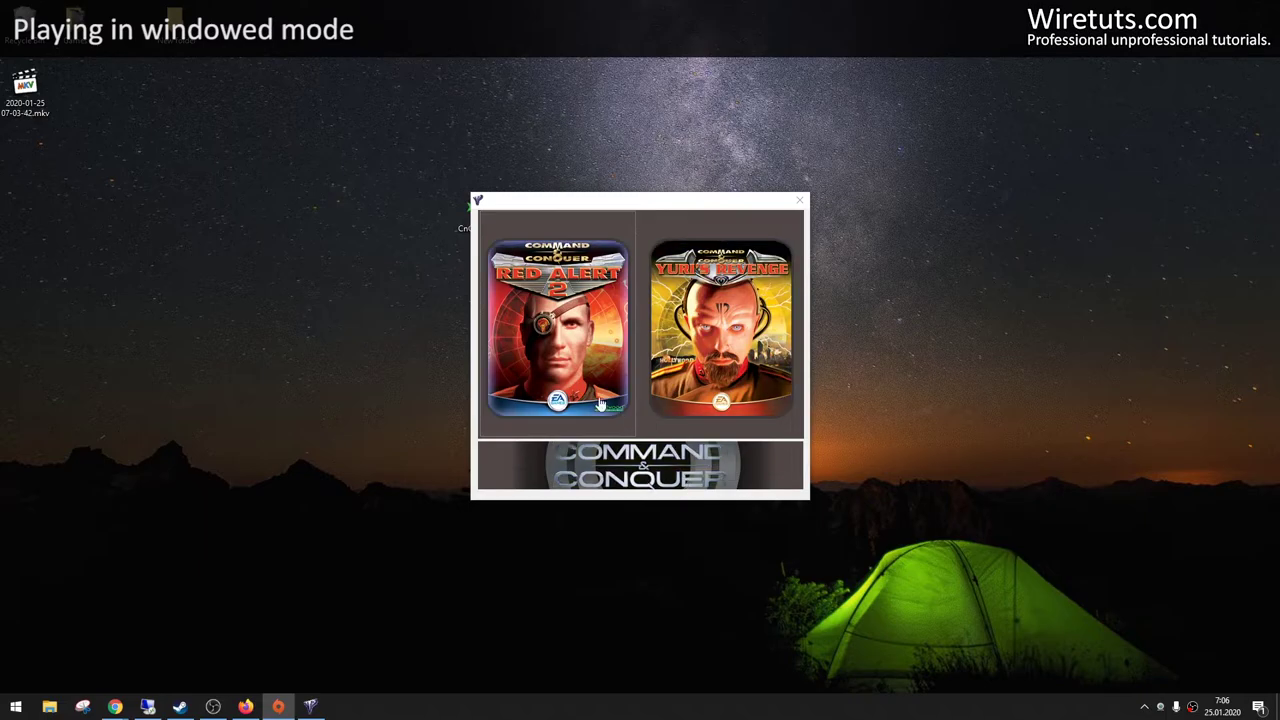
pyautogui.click(576, 398)
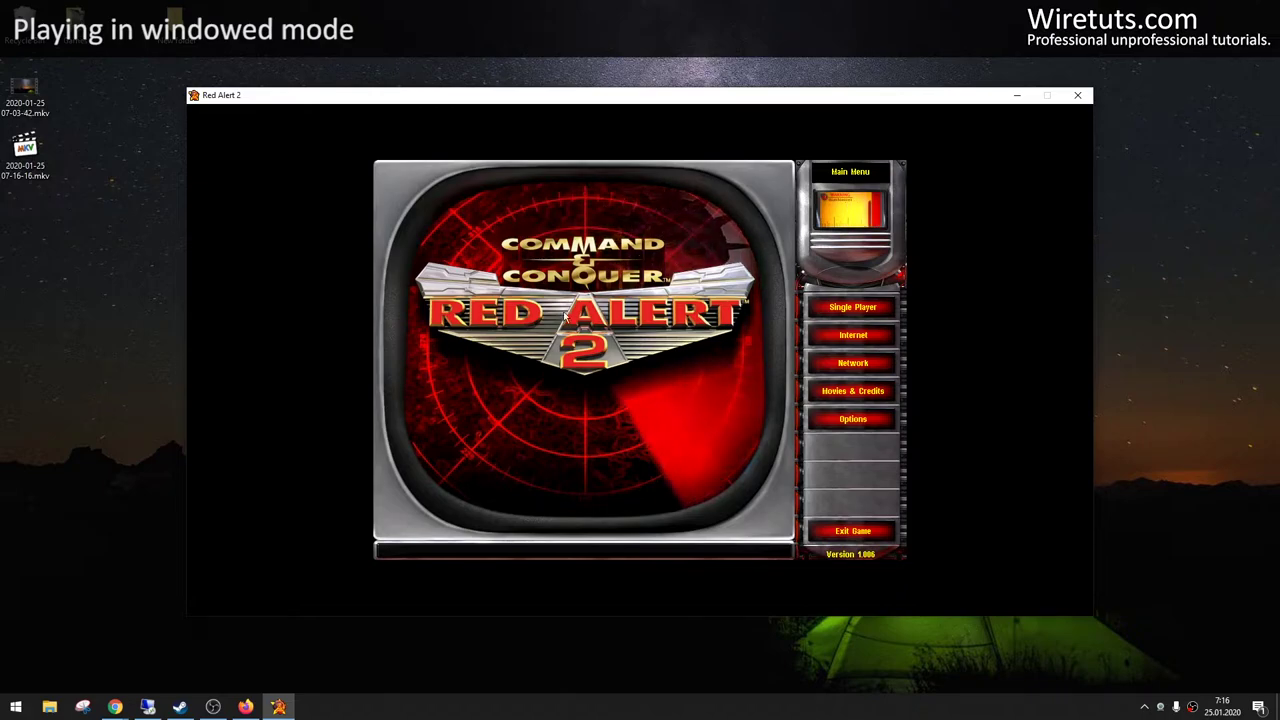
pyautogui.click(865, 308)
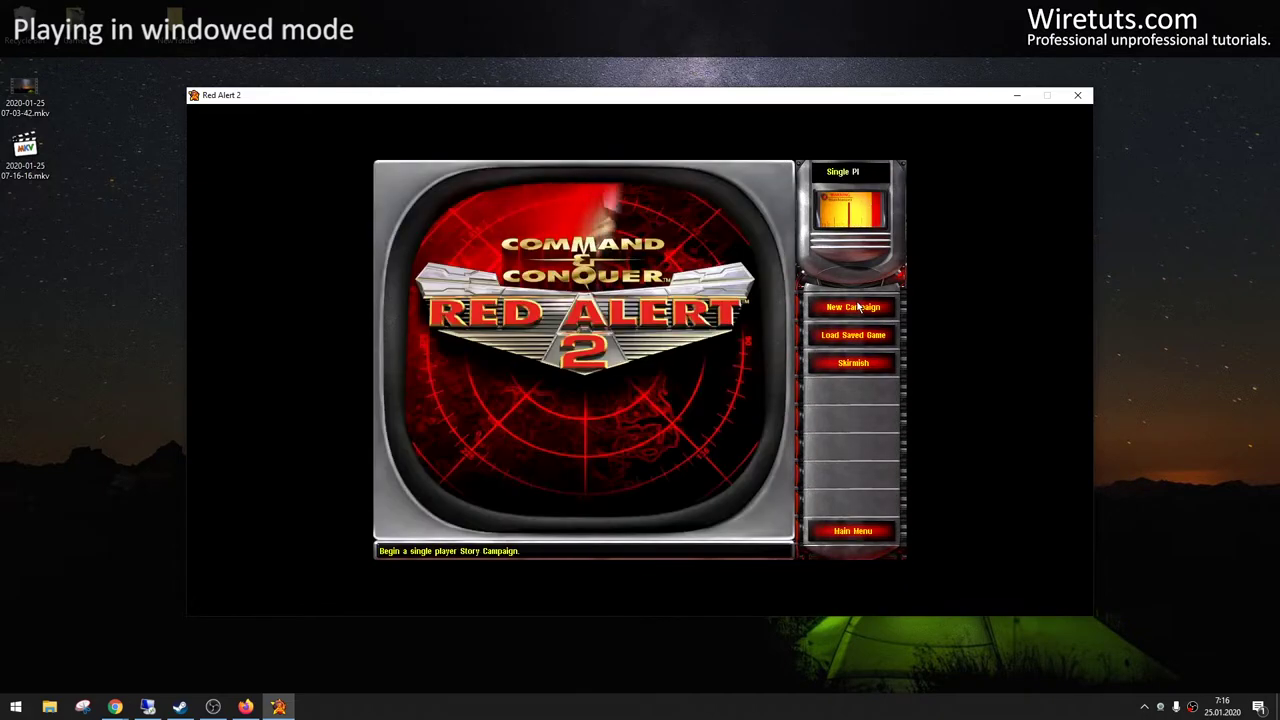
pyautogui.click(857, 307)
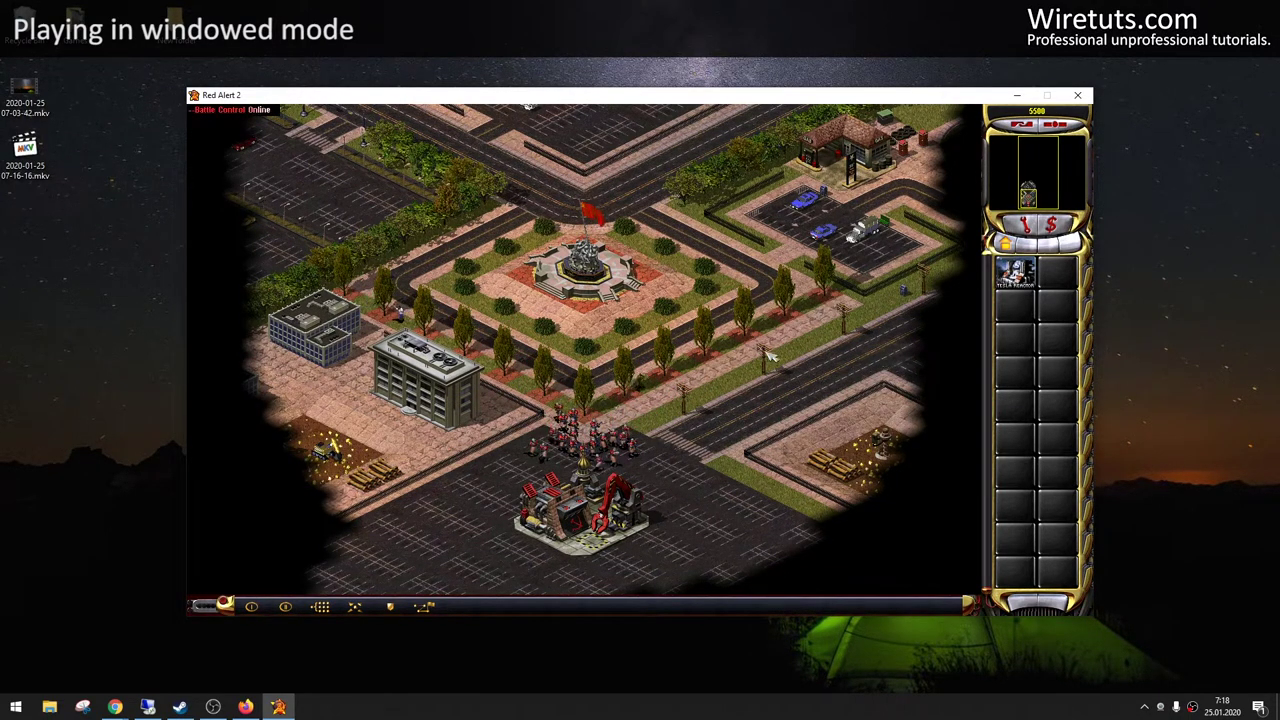
# Move the troops around the Soviet mission to test windowed play, and quit the mission and the game.
pyautogui.moveTo(530, 400); pyautogui.dragTo(660, 470)
pyautogui.click(456, 508)
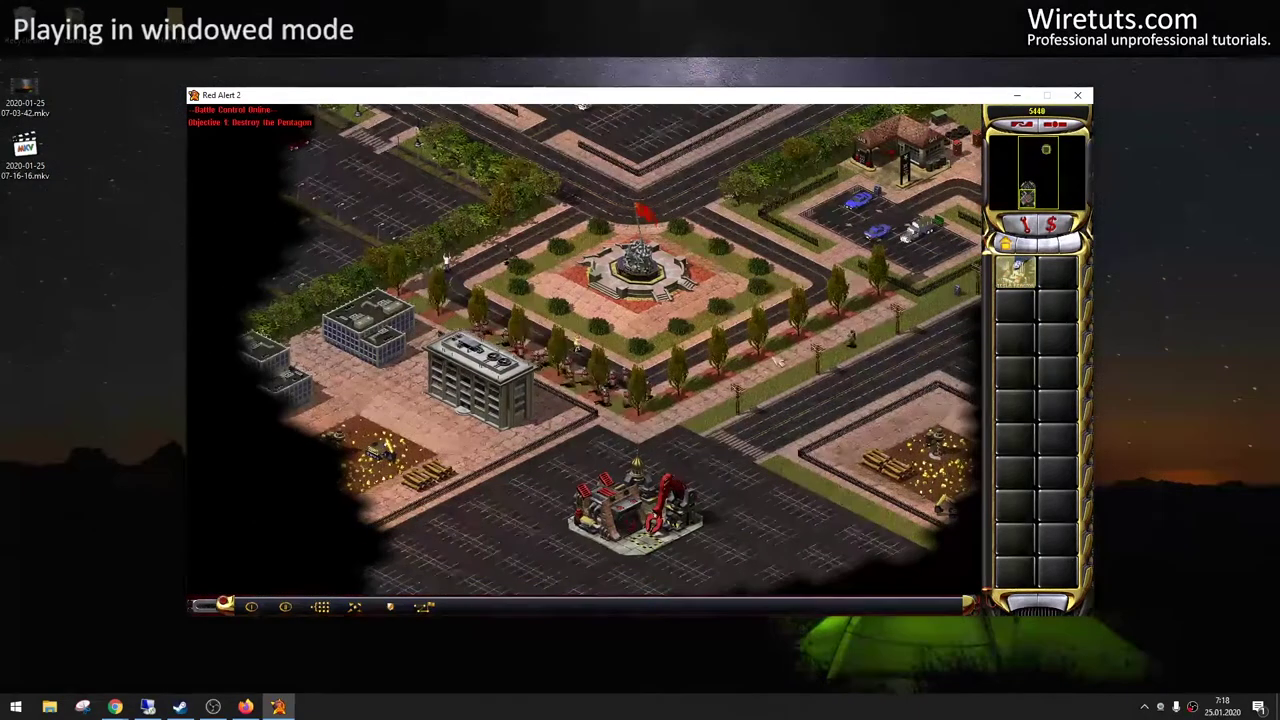
pyautogui.click(851, 344)
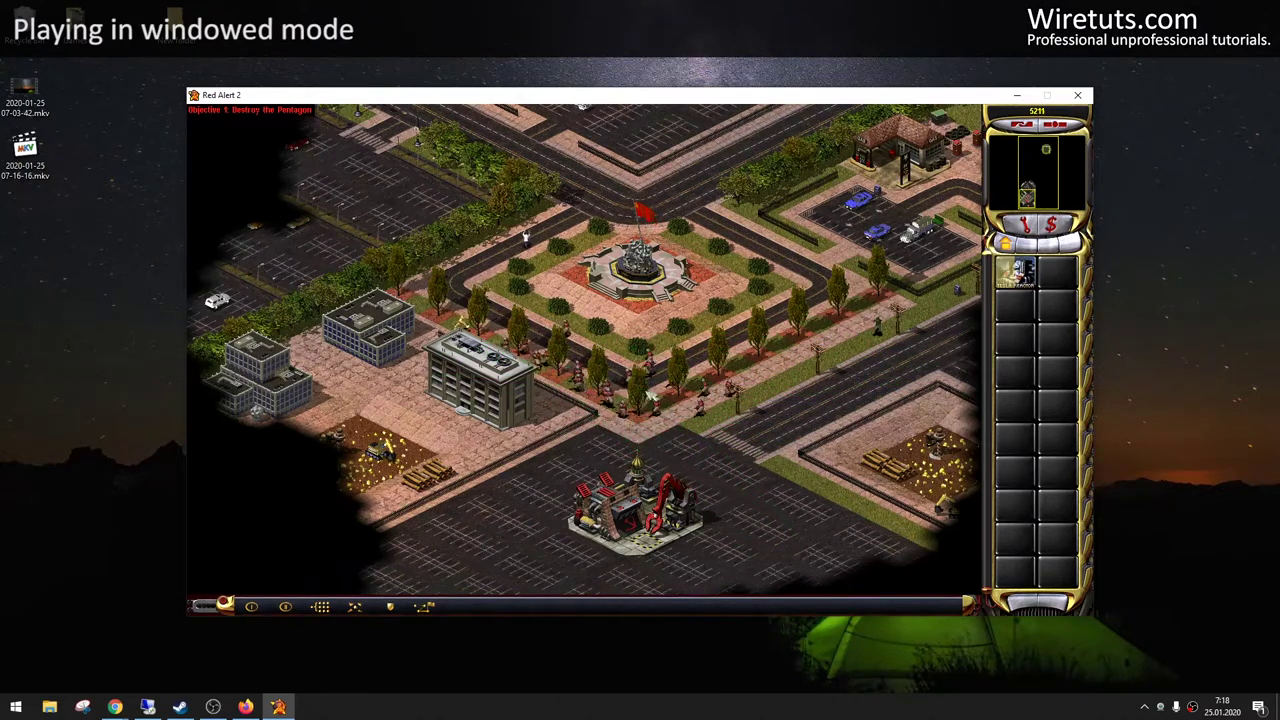
pyautogui.press('Escape')
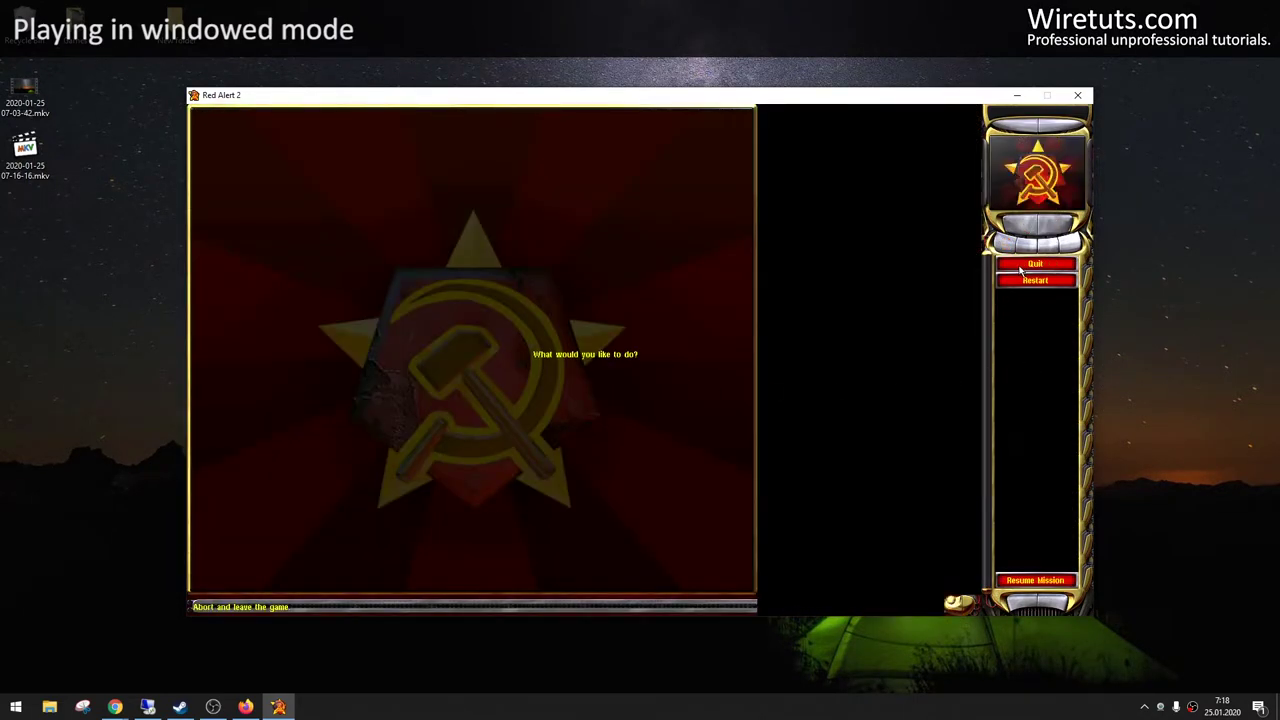
pyautogui.press('Escape')
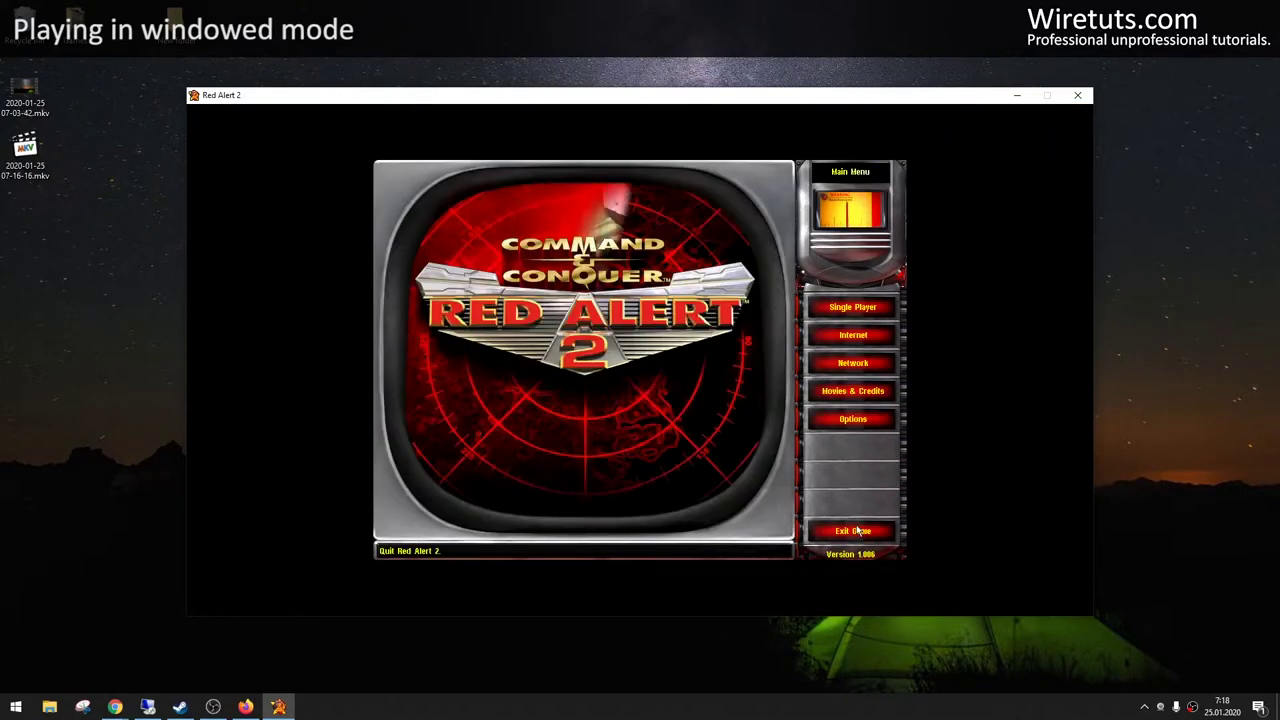
pyautogui.click(855, 531)
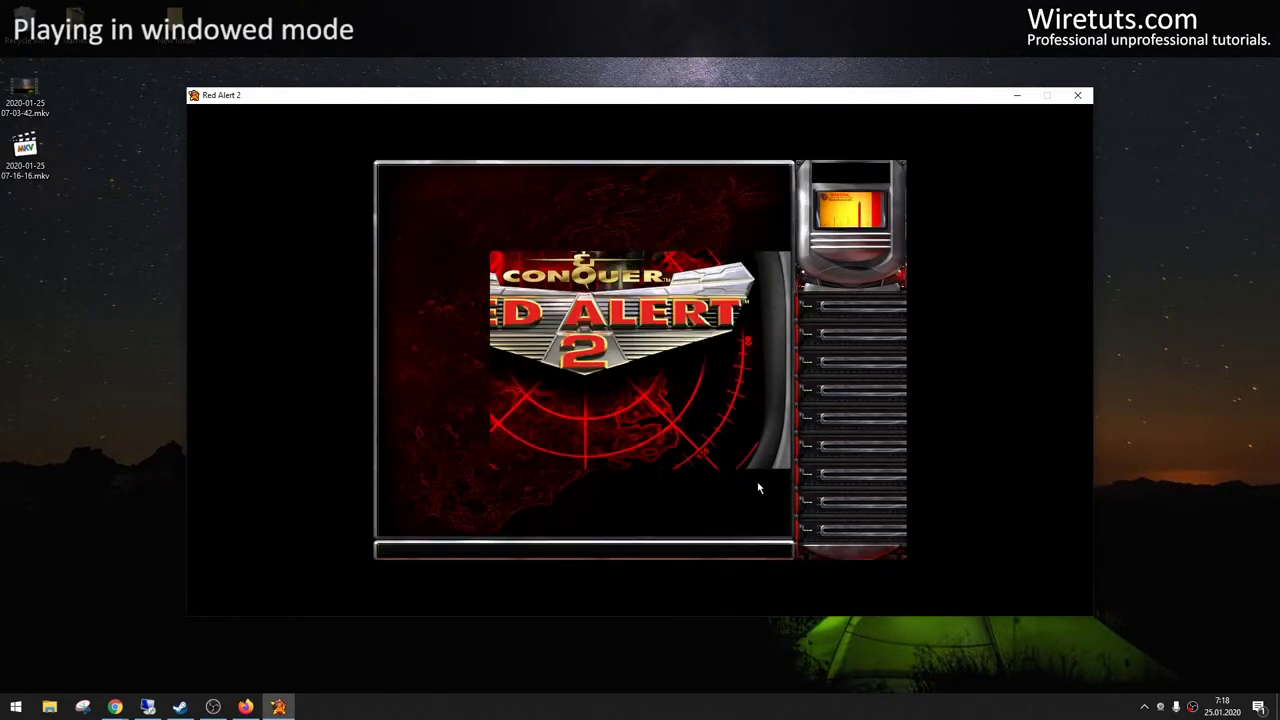
pyautogui.click(745, 424)
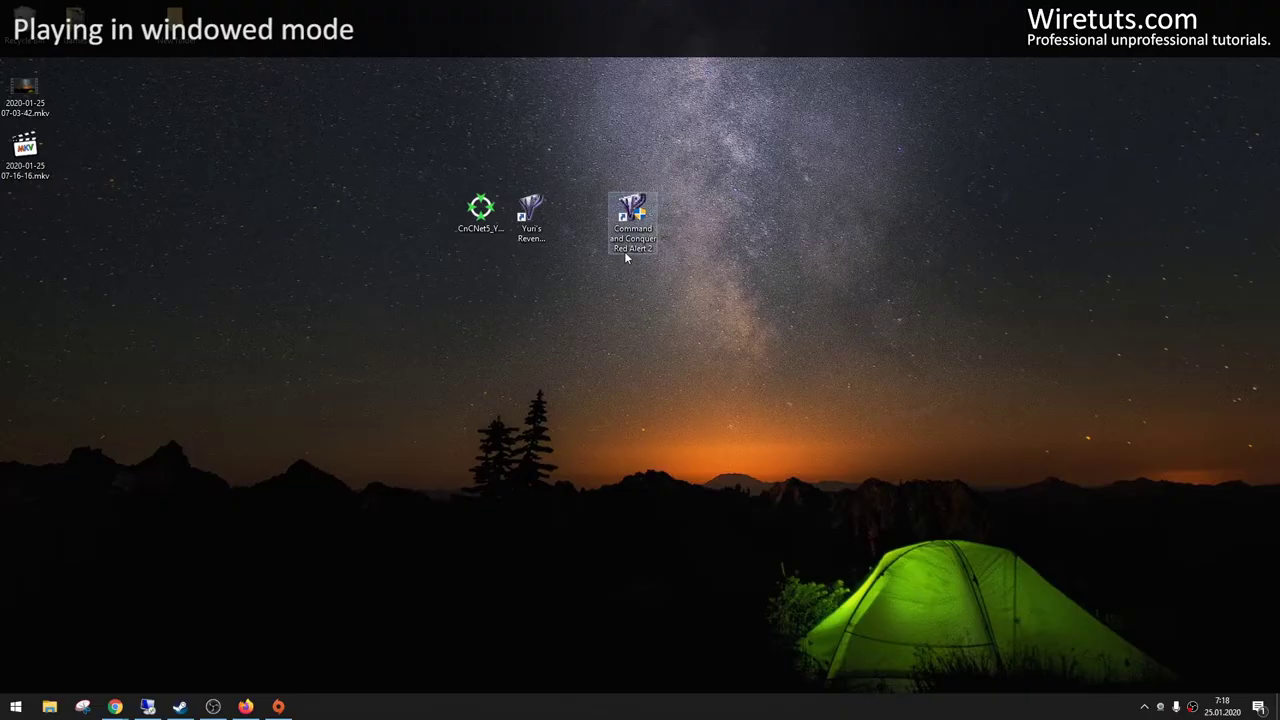
# Reopen the Command and Conquer Red Alert 2 launcher from the desktop and start Yuri's Revenge.
pyautogui.click(623, 238)
pyautogui.doubleClick(623, 238)
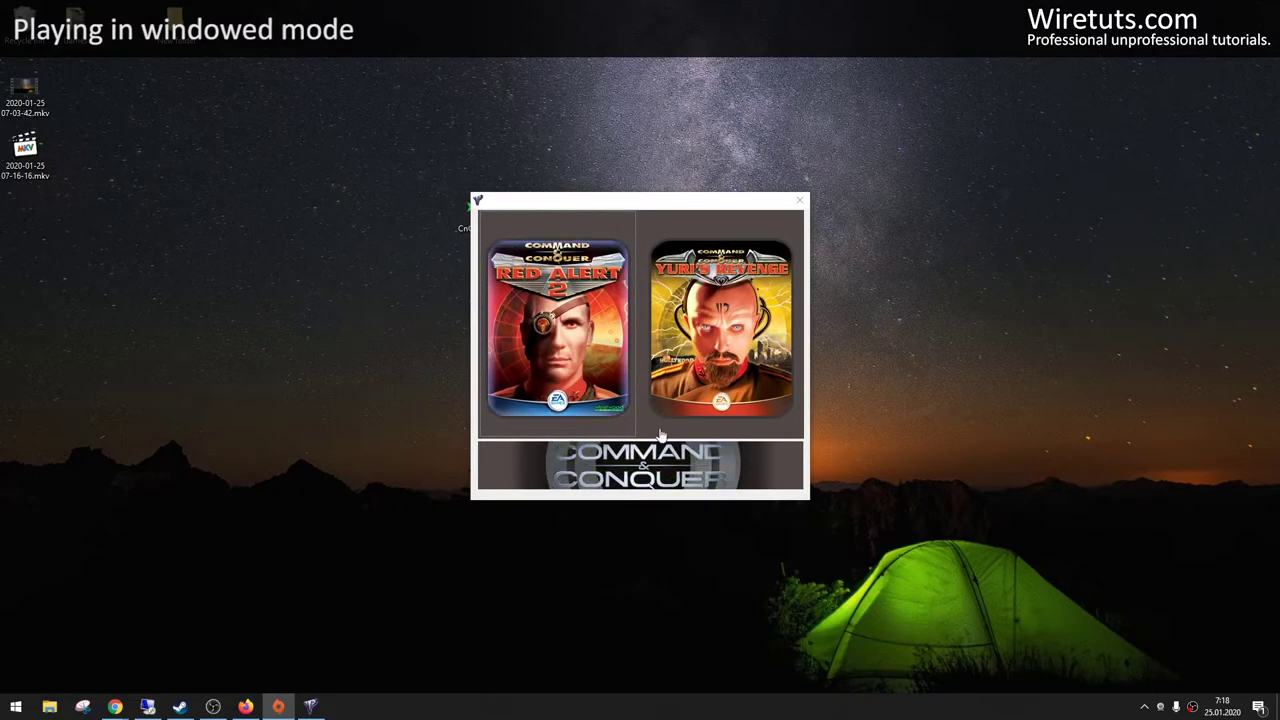
pyautogui.click(758, 375)
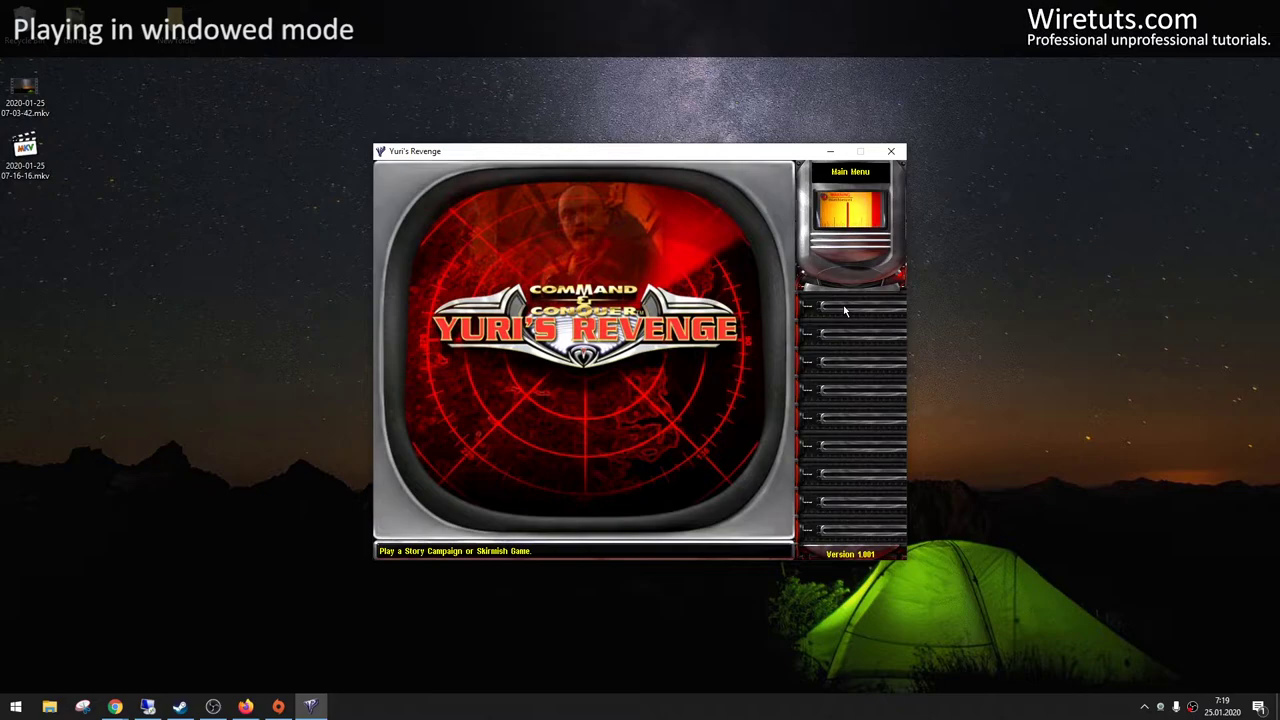
# Start a new single-player campaign in Yuri's Revenge and skip the briefing video.
pyautogui.click(850, 310)
pyautogui.click(847, 313)
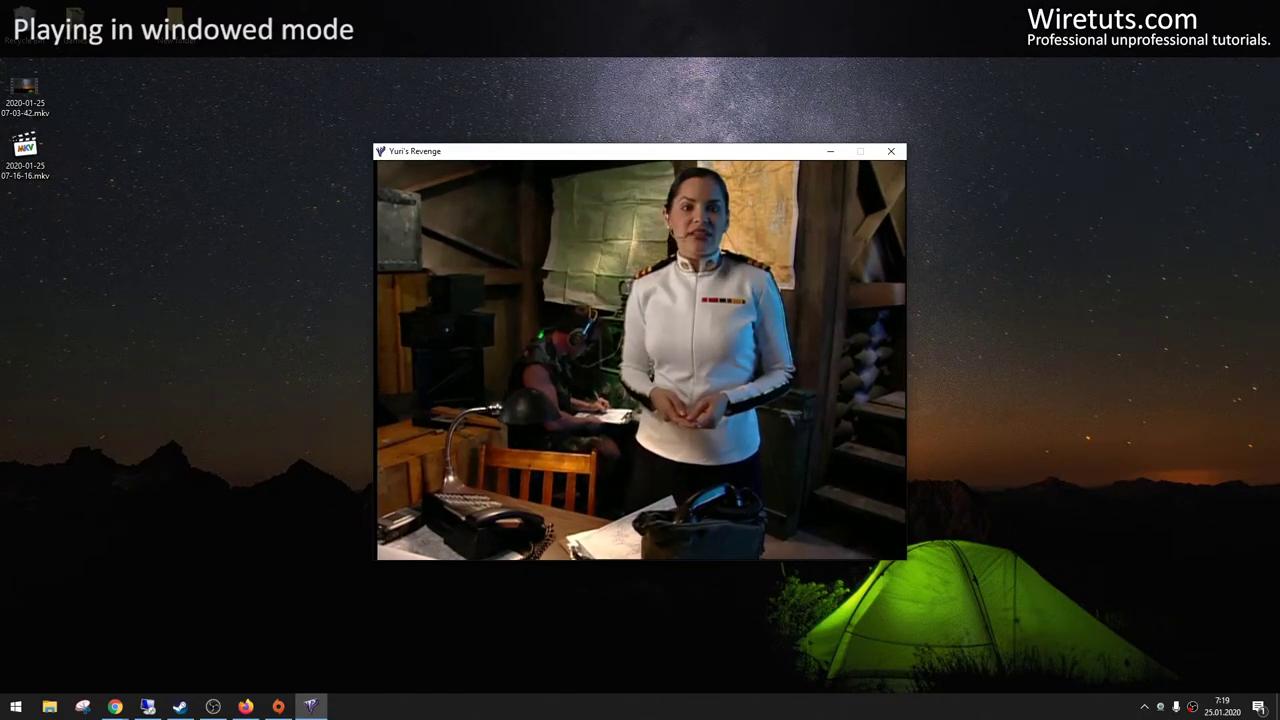
pyautogui.press('Escape')
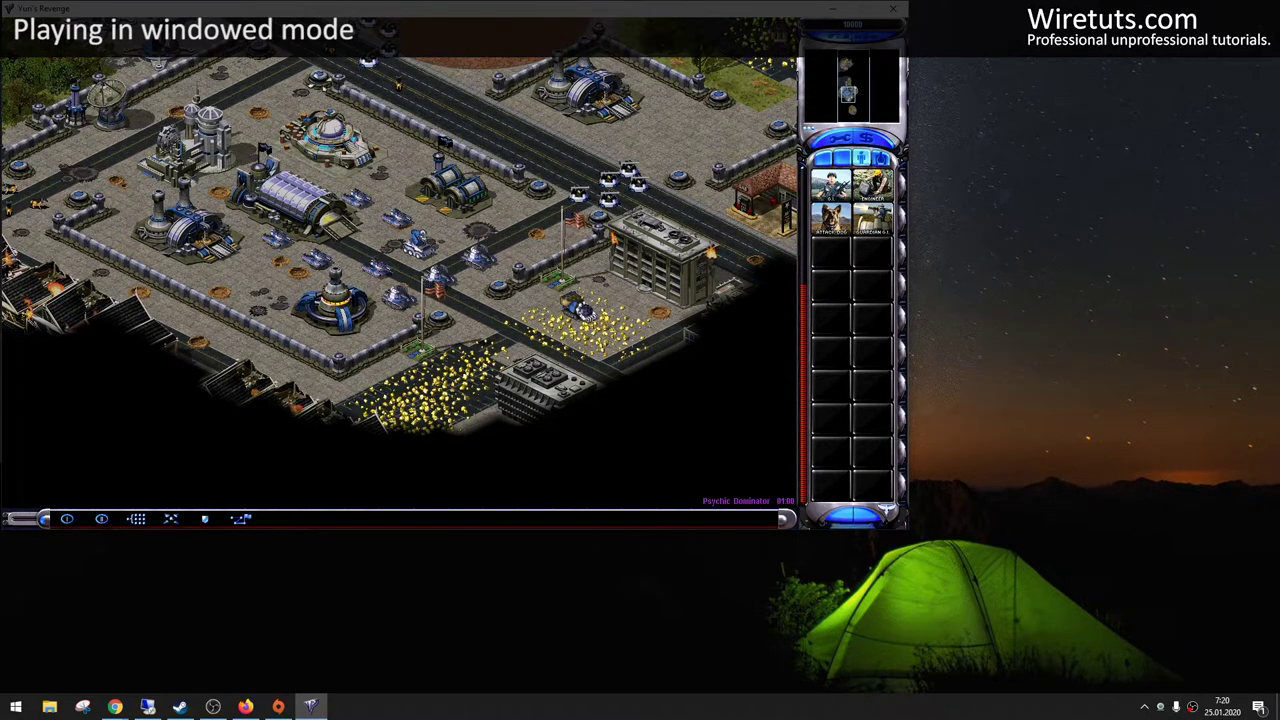
# Look over the base and the surrounding mission map to check map scrolling in the windowed game.
pyautogui.press('Up')
pyautogui.press('Left')
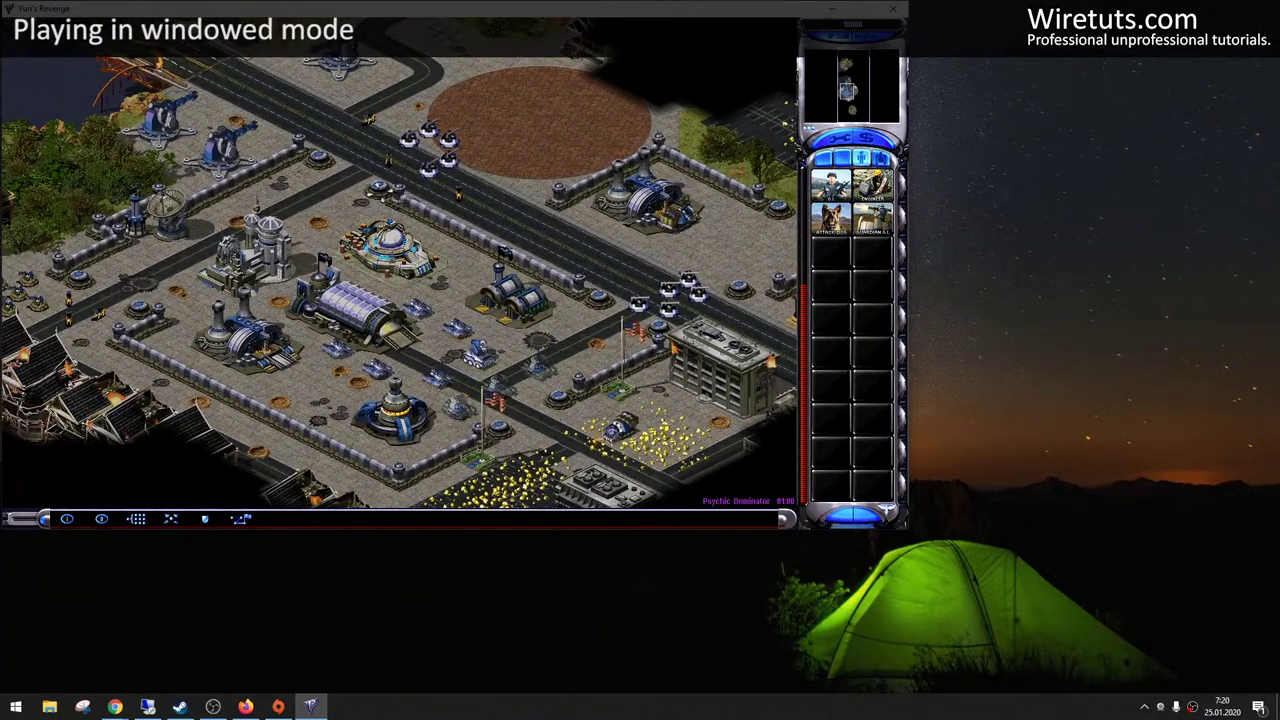
pyautogui.press('space')
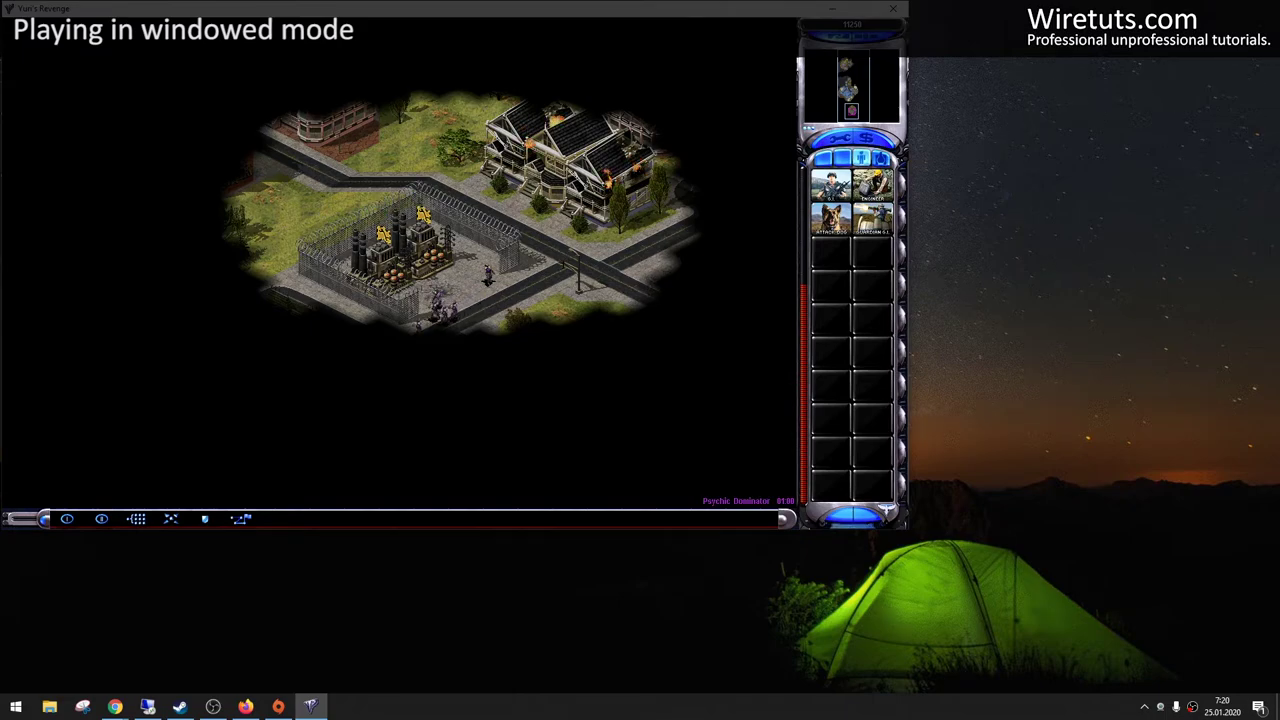
pyautogui.press('Up')
pyautogui.press('Left')
pyautogui.press('Up')
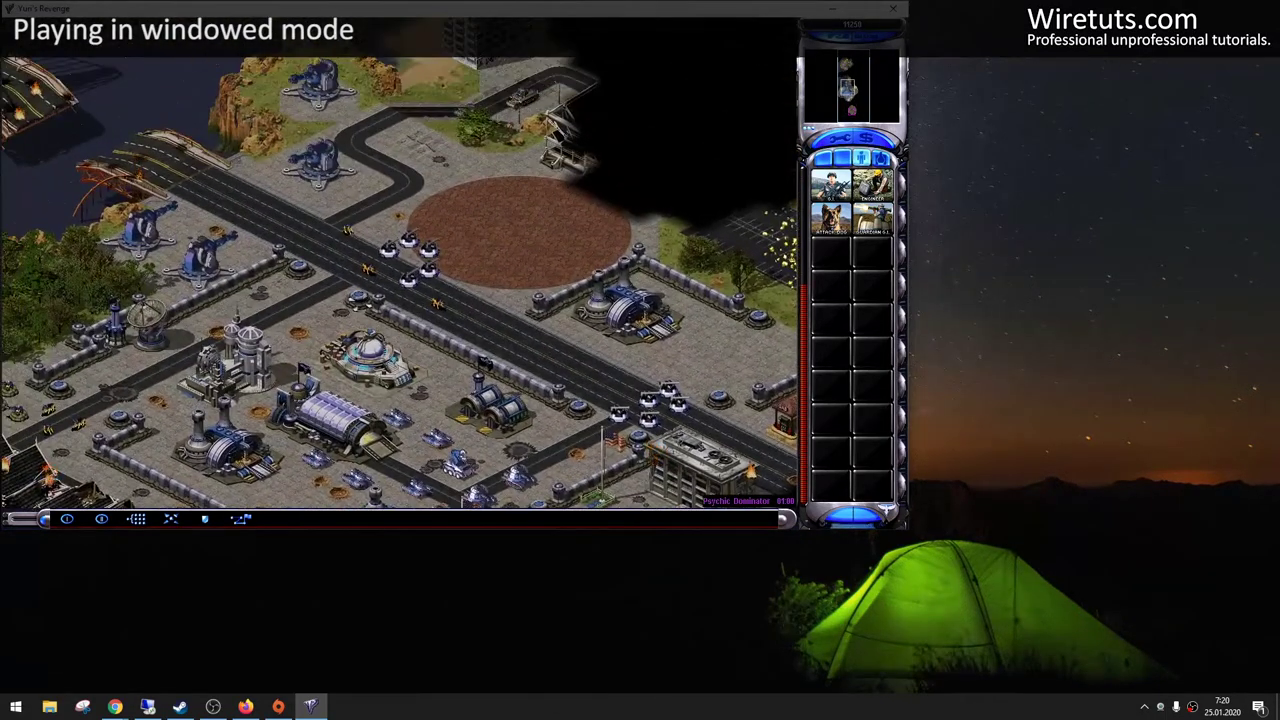
pyautogui.press('Down')
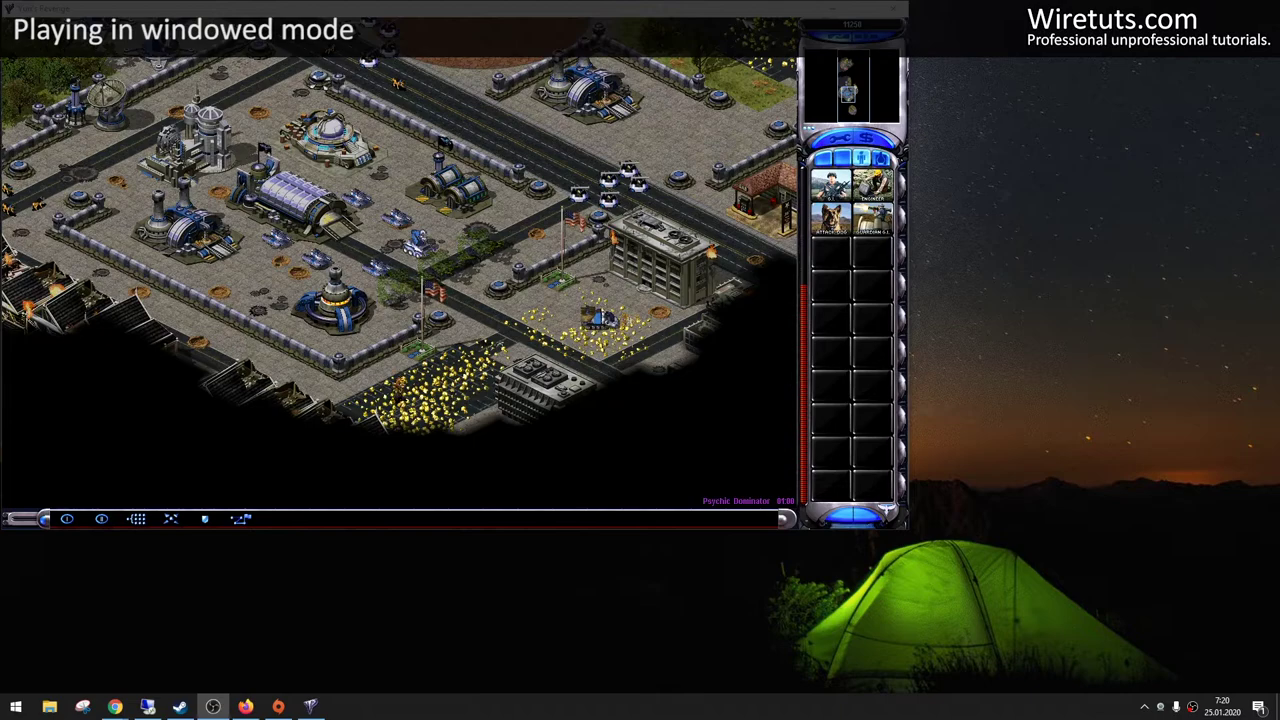
pyautogui.hotkey('alt', 'Return')
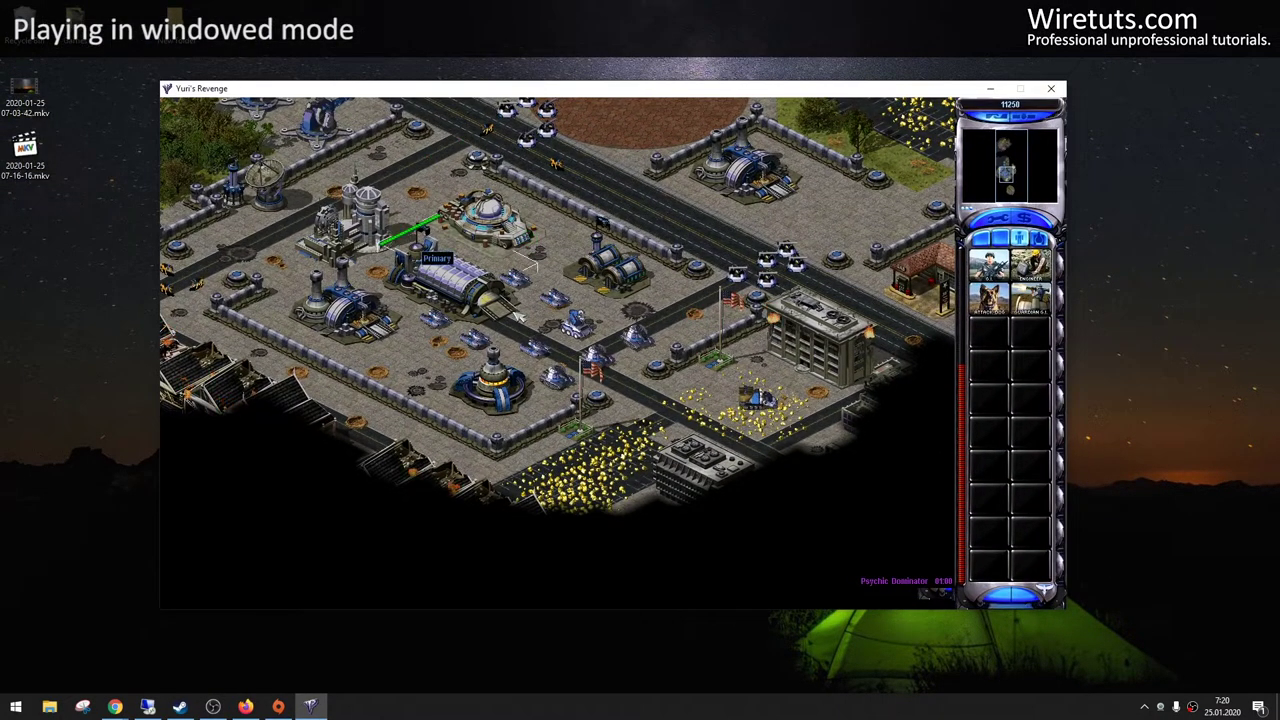
# Select the tanks in the base and send them to different spots to test windowed play, and deselect them.
pyautogui.moveTo(540, 262); pyautogui.dragTo(363, 486)
pyautogui.click(690, 238)
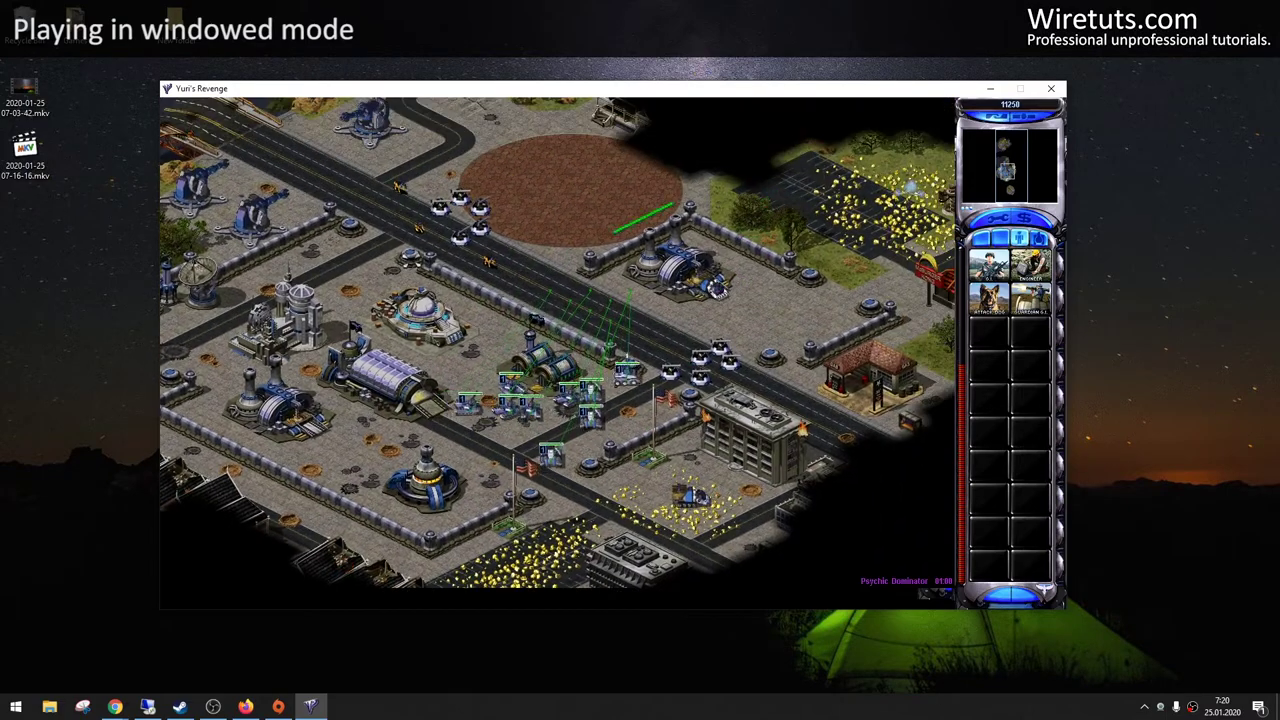
pyautogui.press('space')
pyautogui.press('h')
pyautogui.rightClick(885, 505)
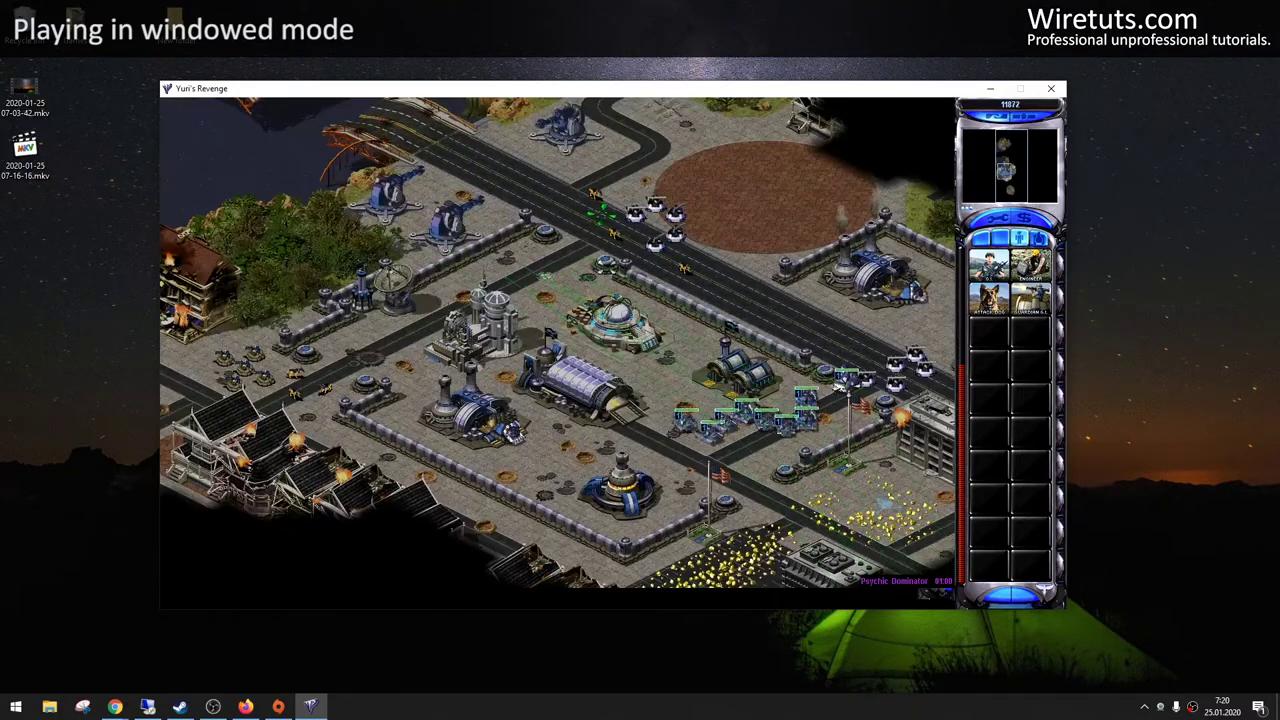
pyautogui.moveTo(833, 176); pyautogui.dragTo(580, 430)
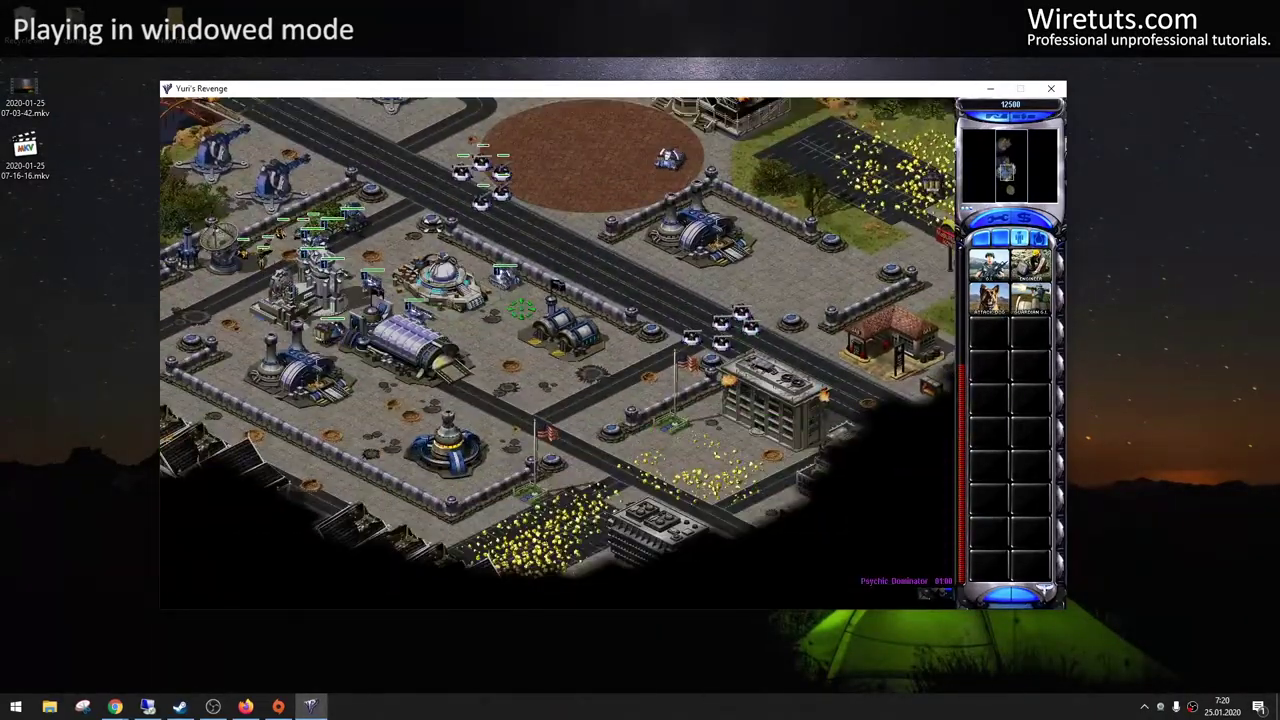
pyautogui.click(547, 242)
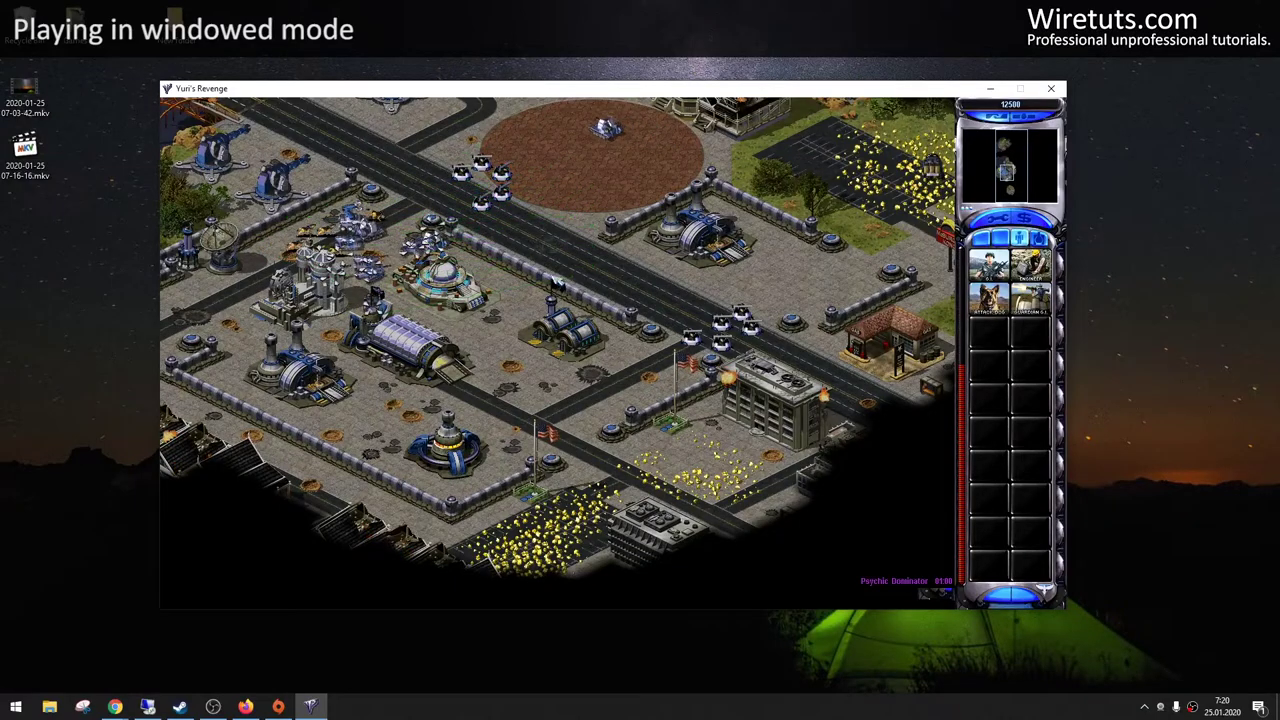
# Abort the mission and exit Yuri's Revenge to the desktop.
pyautogui.press('Escape')
pyautogui.click(1009, 323)
pyautogui.press('Escape')
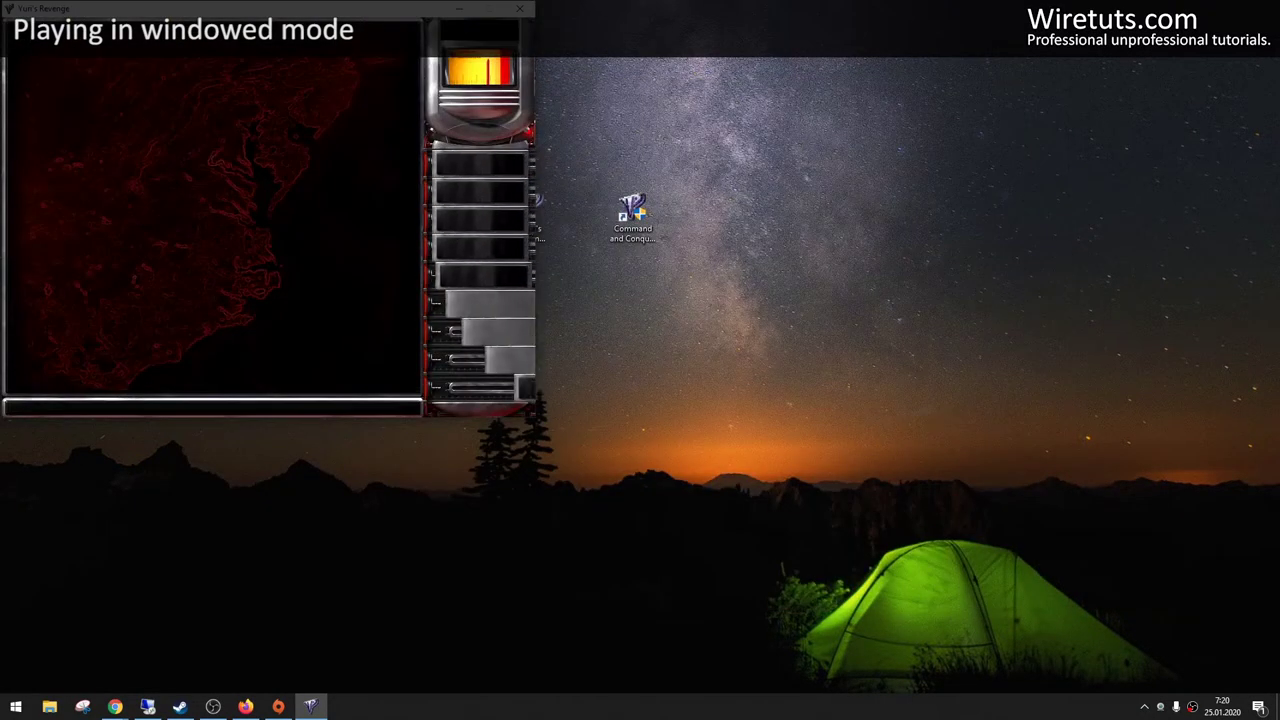
pyautogui.click(472, 370)
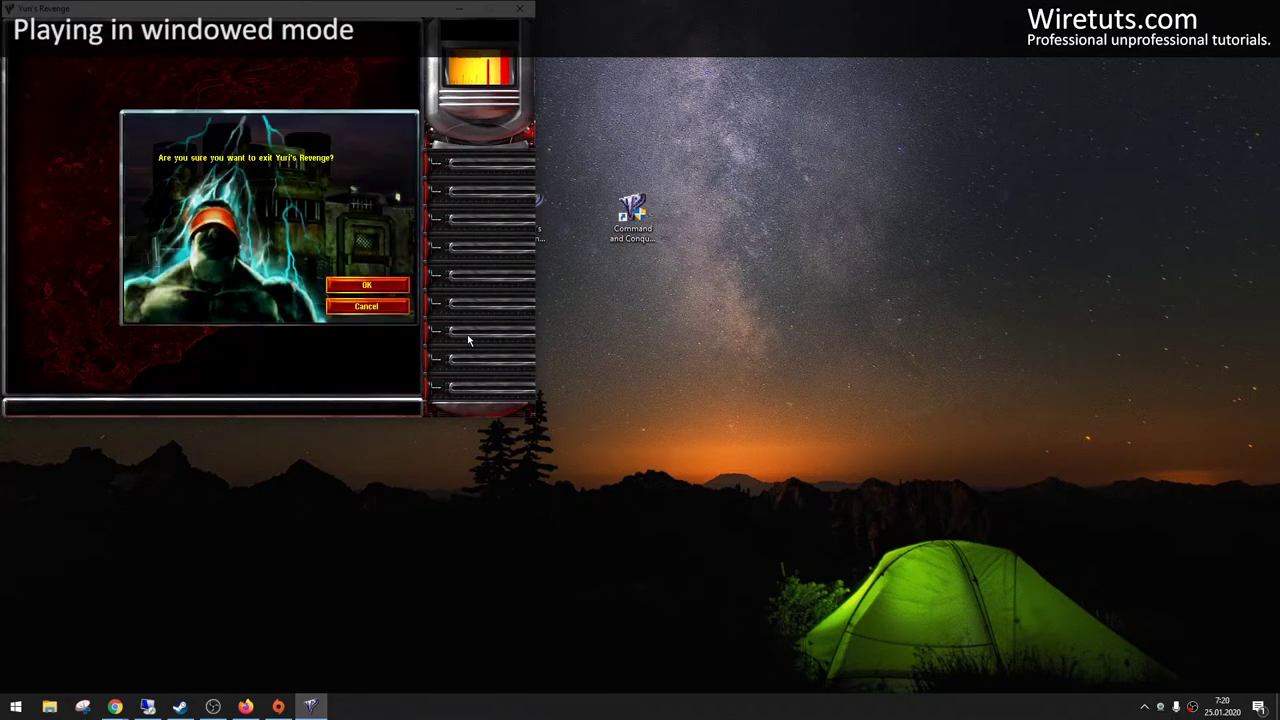
pyautogui.click(373, 293)
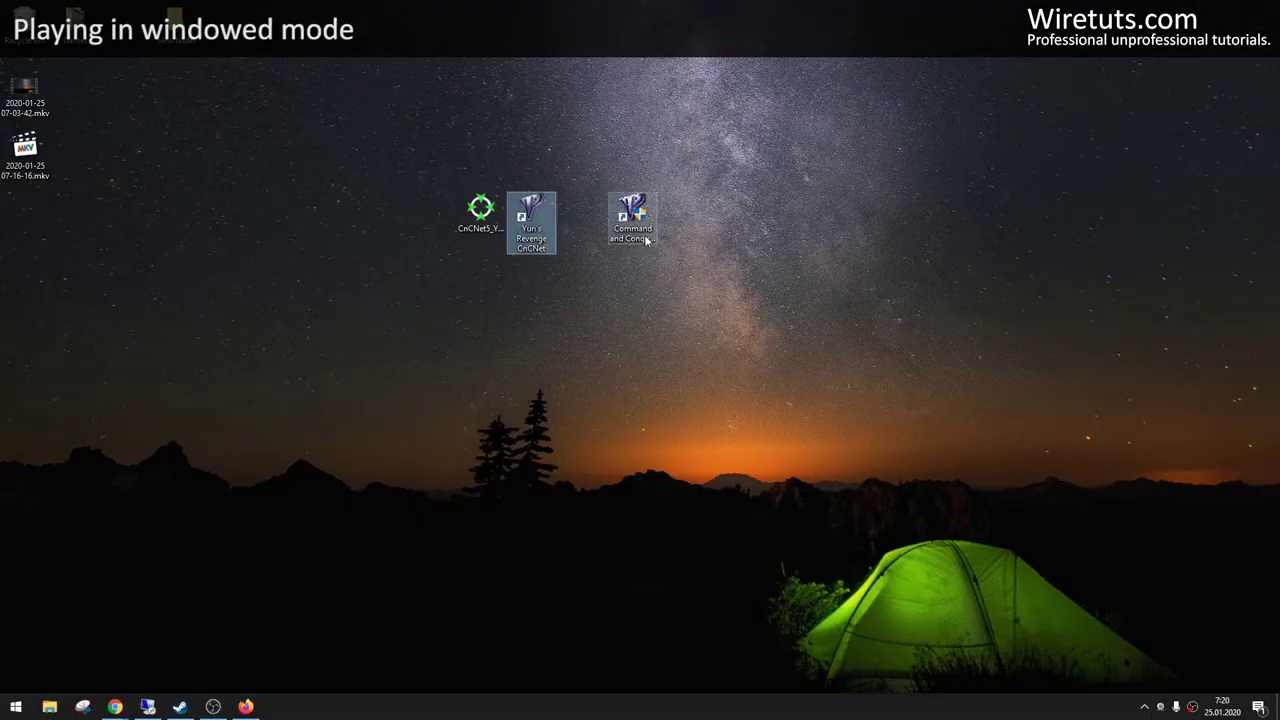
pyautogui.click(545, 232)
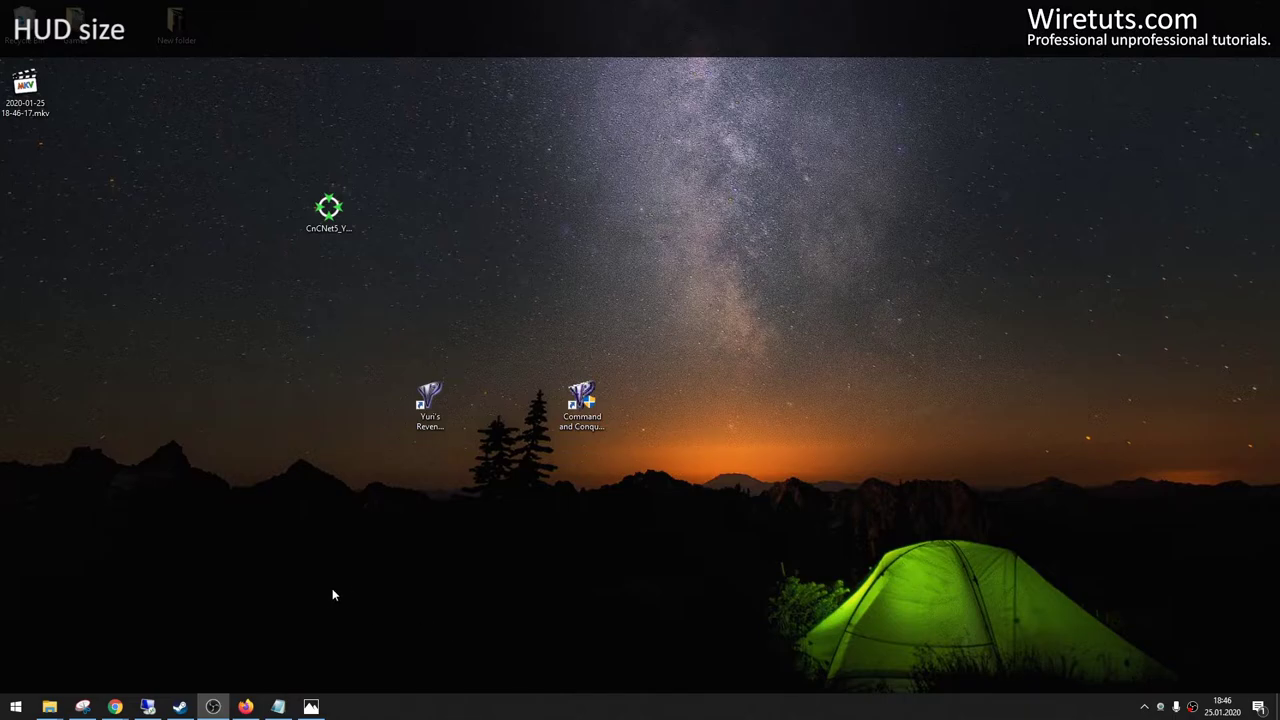
# Review the black screen troubleshooting options in the untitled Notepad list and minimize it.
pyautogui.click(311, 707)
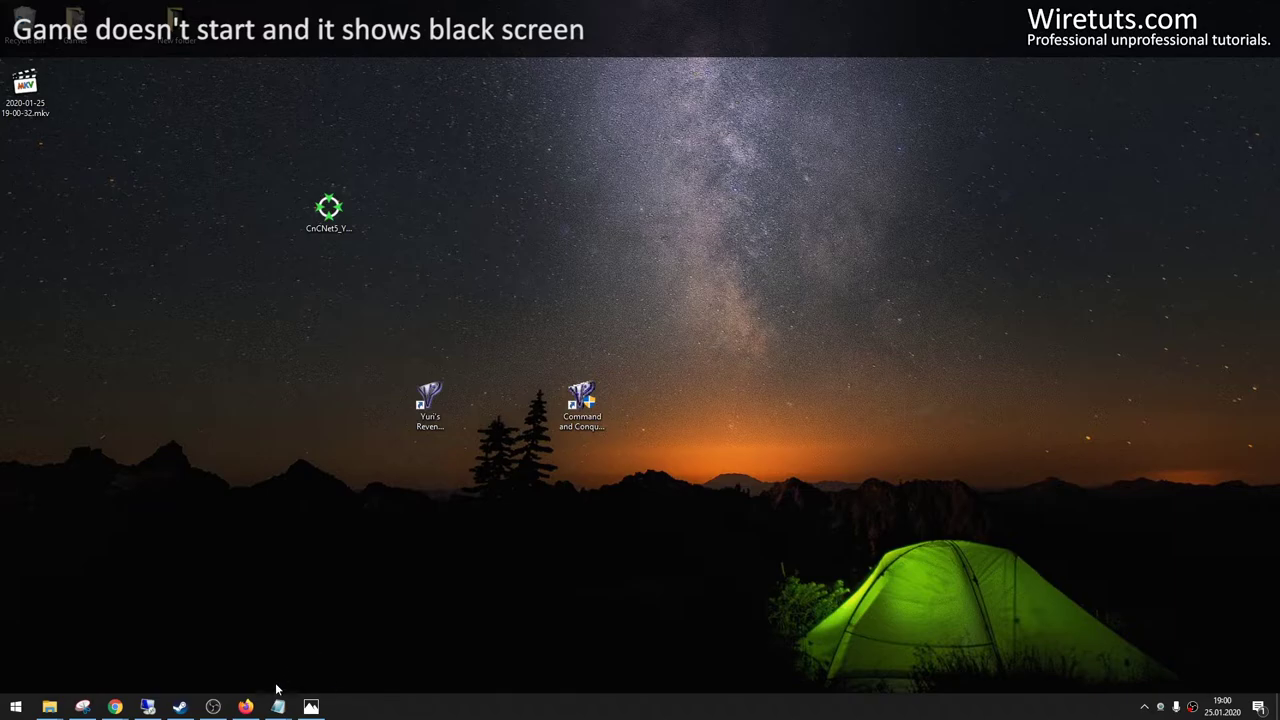
pyautogui.click(320, 660)
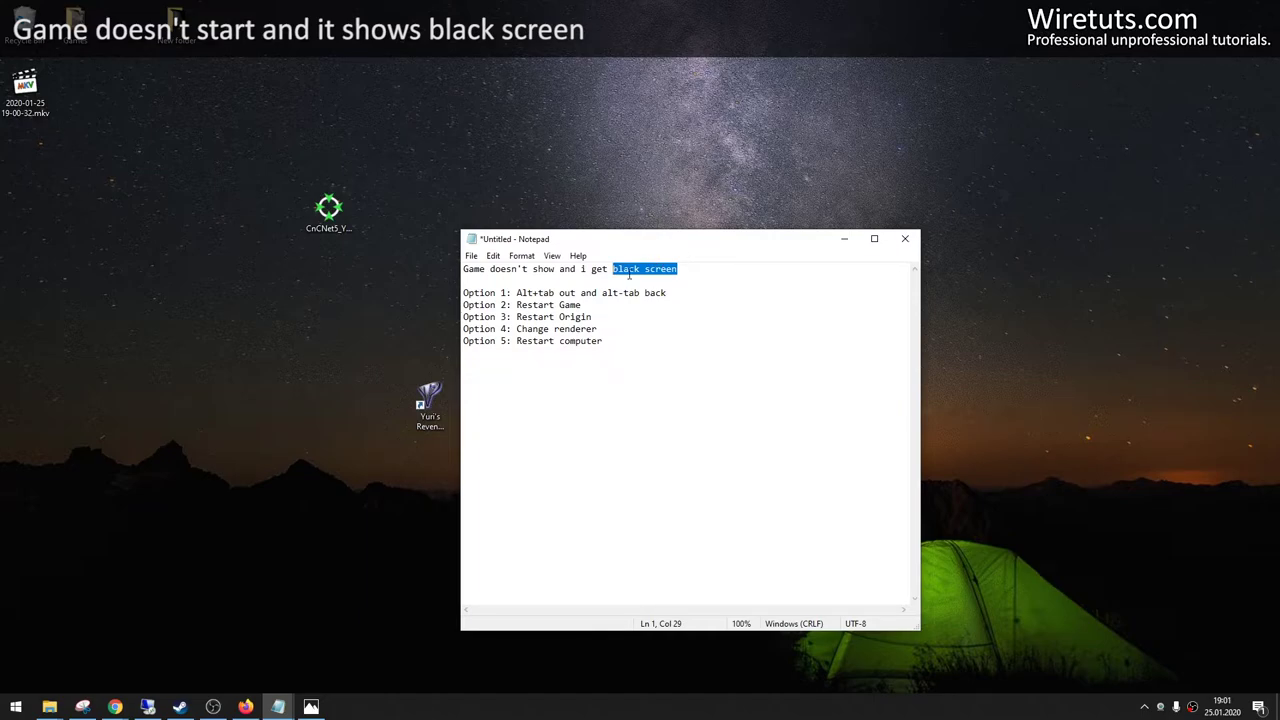
pyautogui.moveTo(672, 293); pyautogui.dragTo(464, 281)
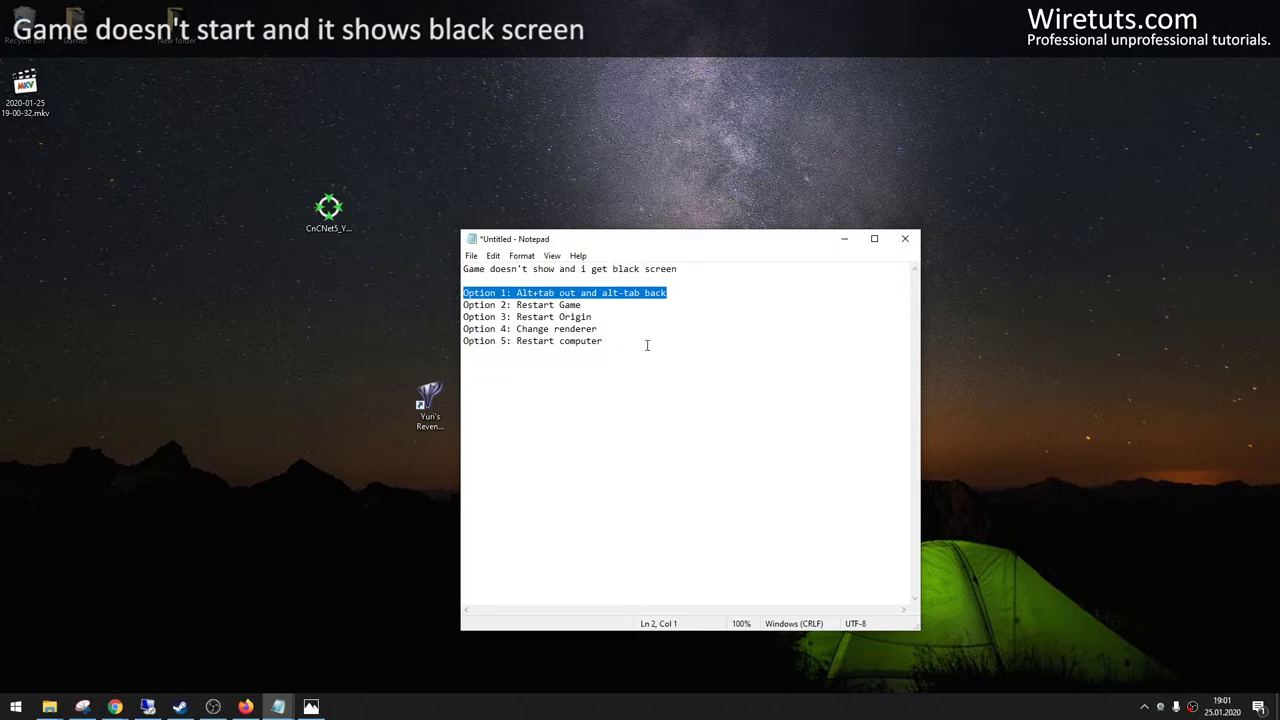
pyautogui.click(676, 294)
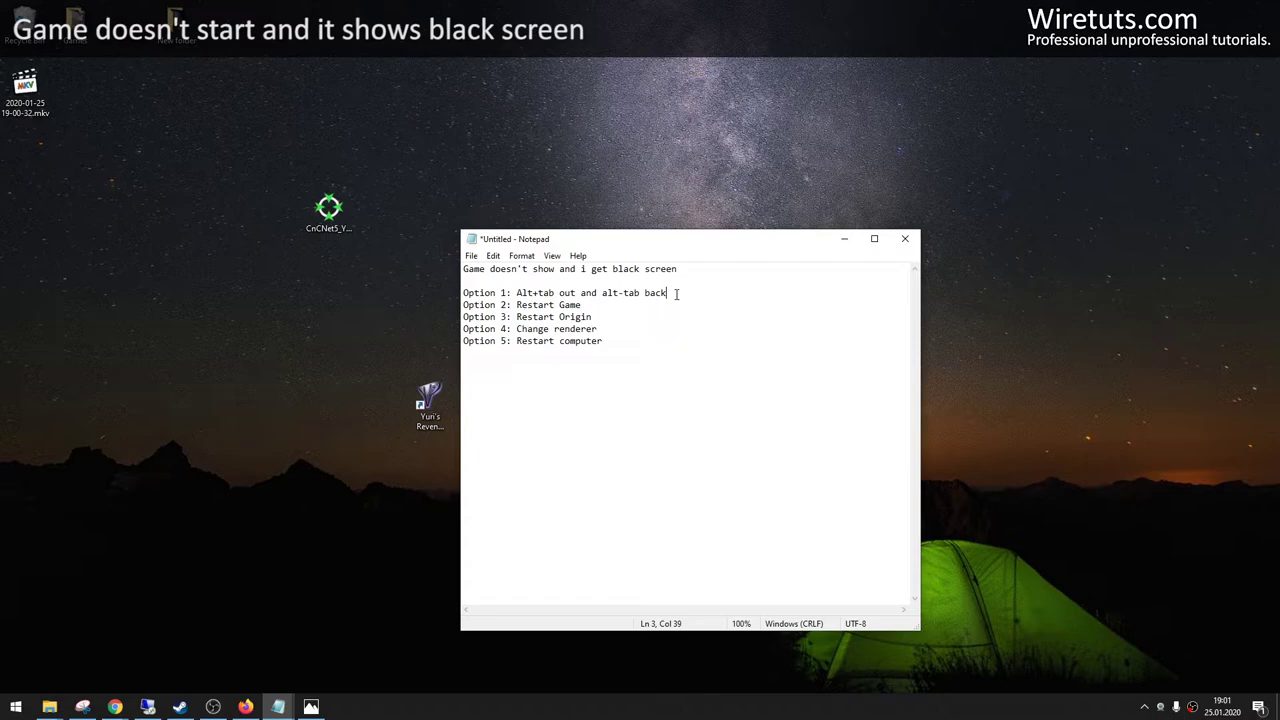
pyautogui.moveTo(677, 269); pyautogui.dragTo(613, 269)
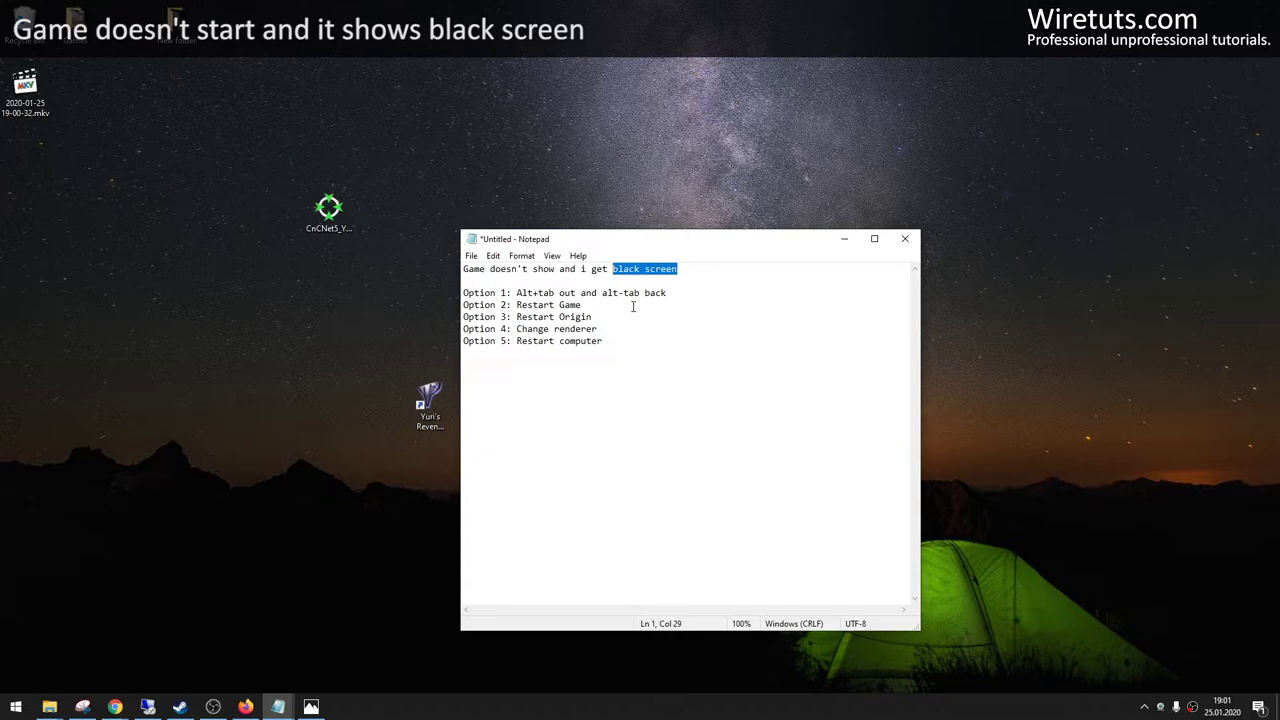
pyautogui.click(845, 239)
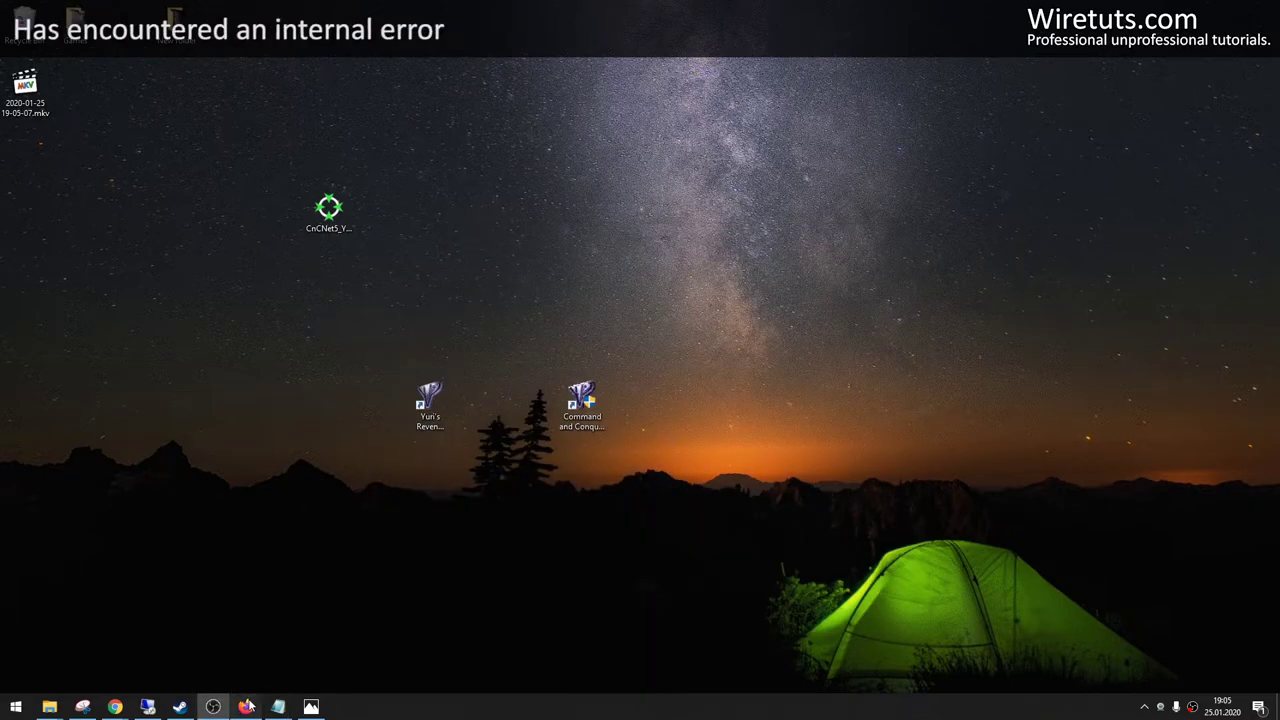
# Switch to Firefox and read the wiretuts.com section on the Red Alert 2 / Yuri's Revenge internal error and its fixes.
pyautogui.click(245, 706)
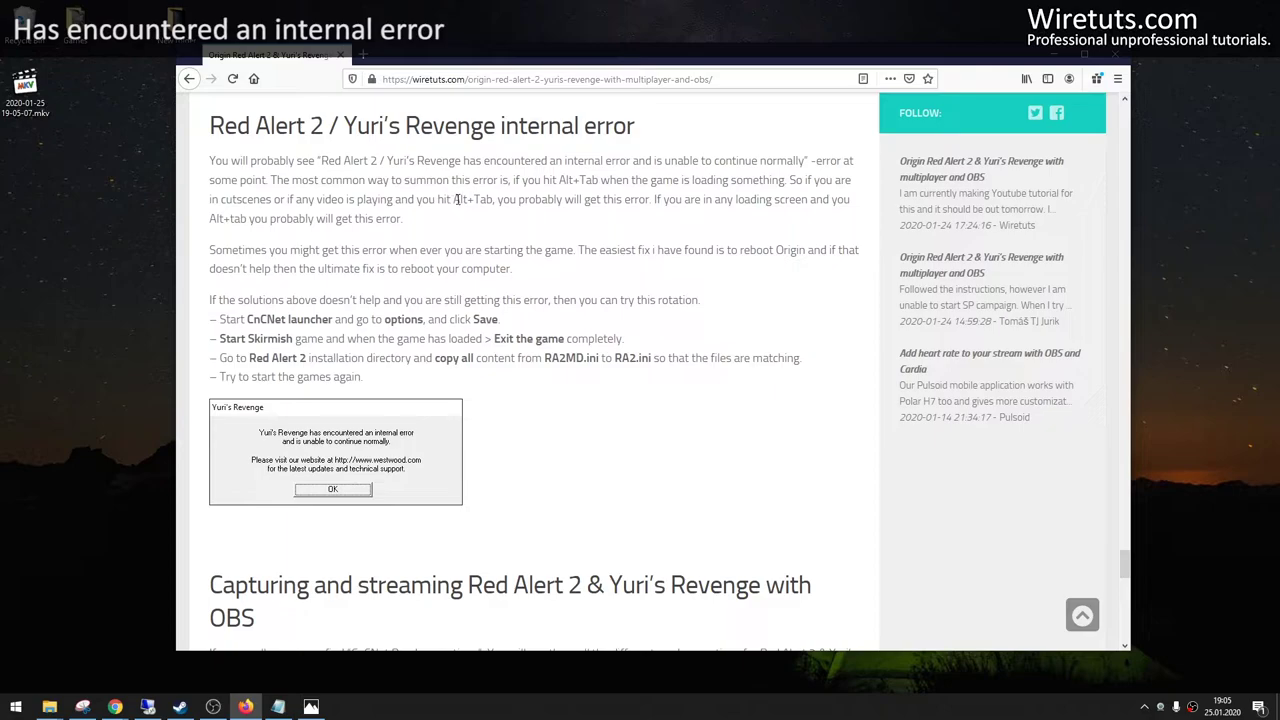
pyautogui.moveTo(455, 199); pyautogui.dragTo(496, 199)
pyautogui.scroll(-1, 545, 325)
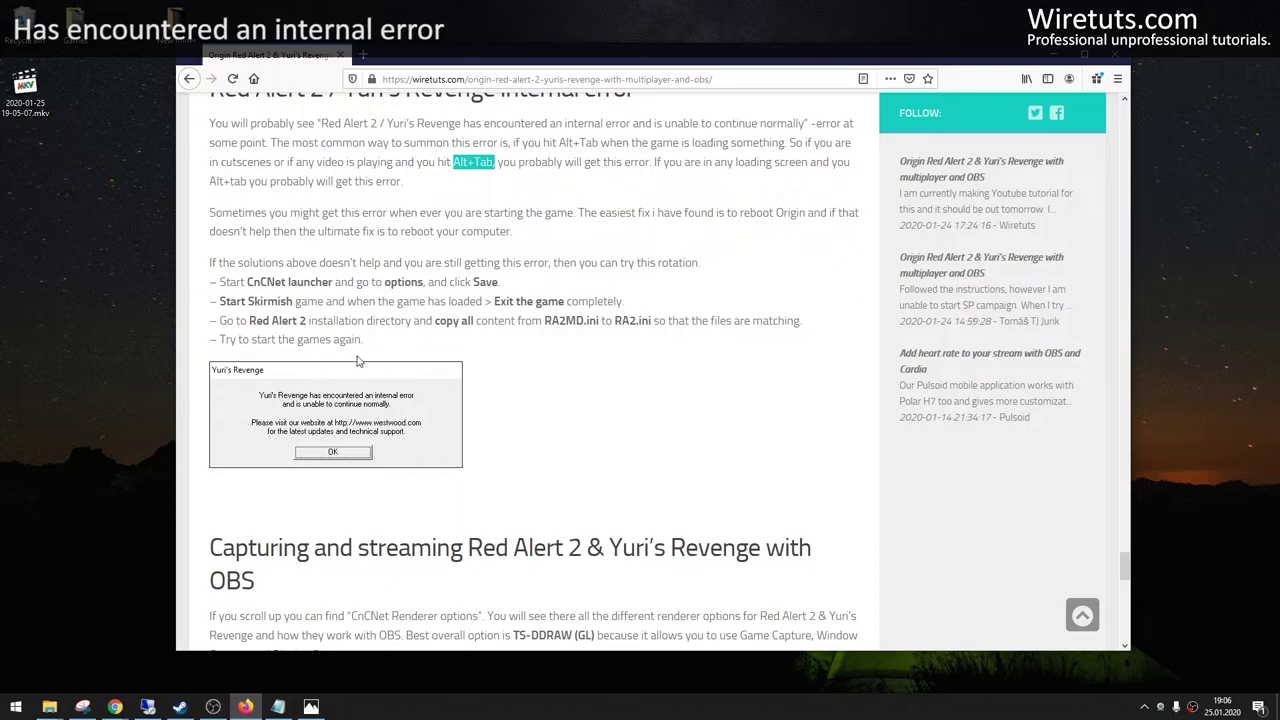
pyautogui.click(361, 361)
pyautogui.moveTo(219, 282); pyautogui.dragTo(337, 283)
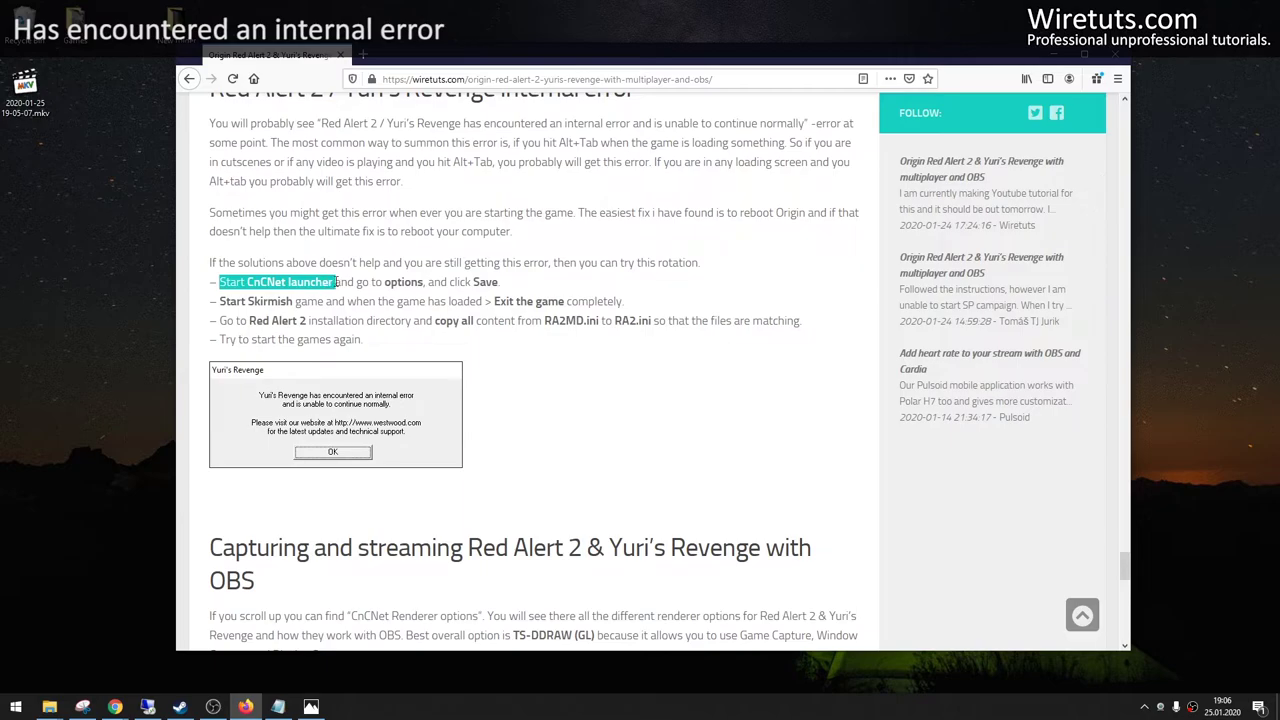
pyautogui.click(1054, 56)
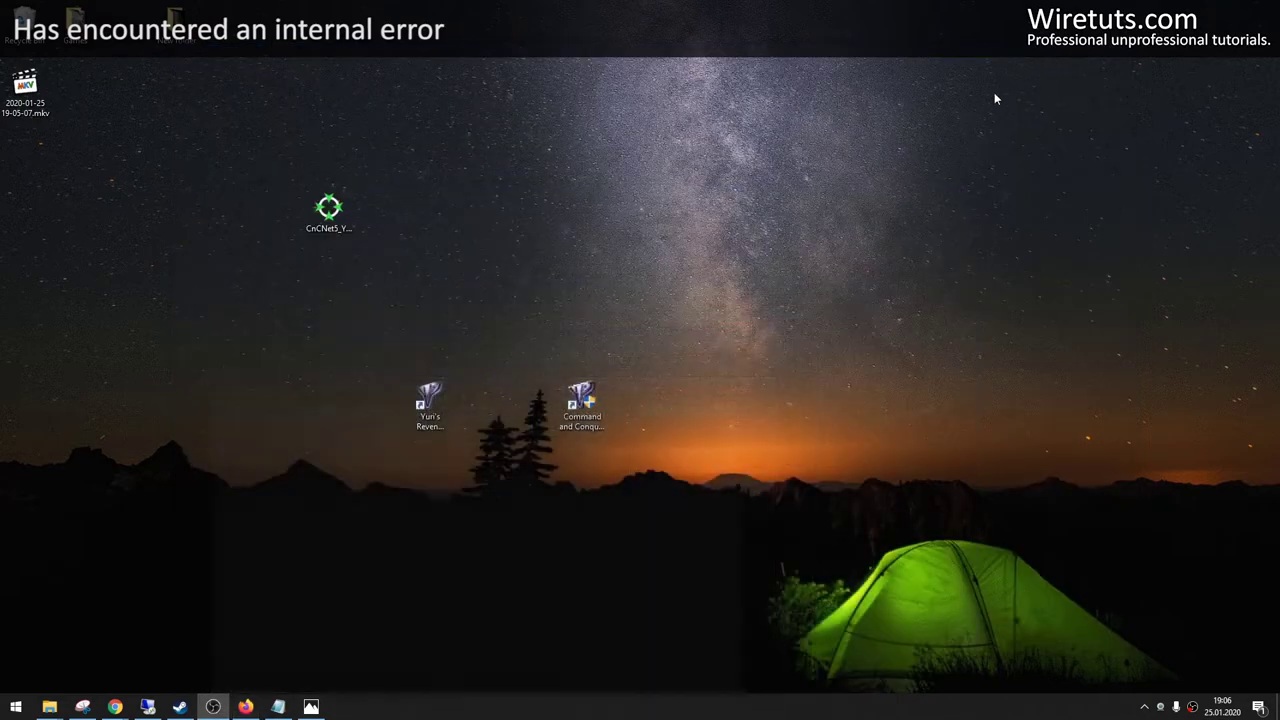
pyautogui.rightClick(439, 426)
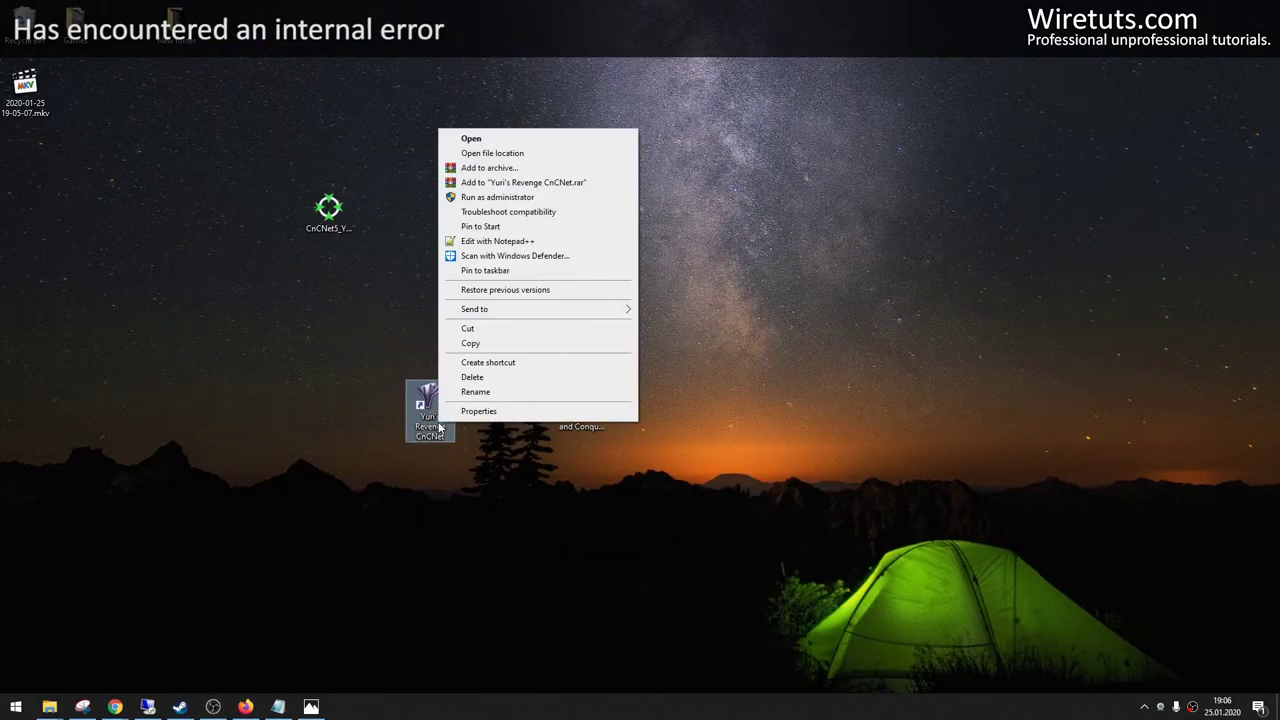
pyautogui.click(280, 402)
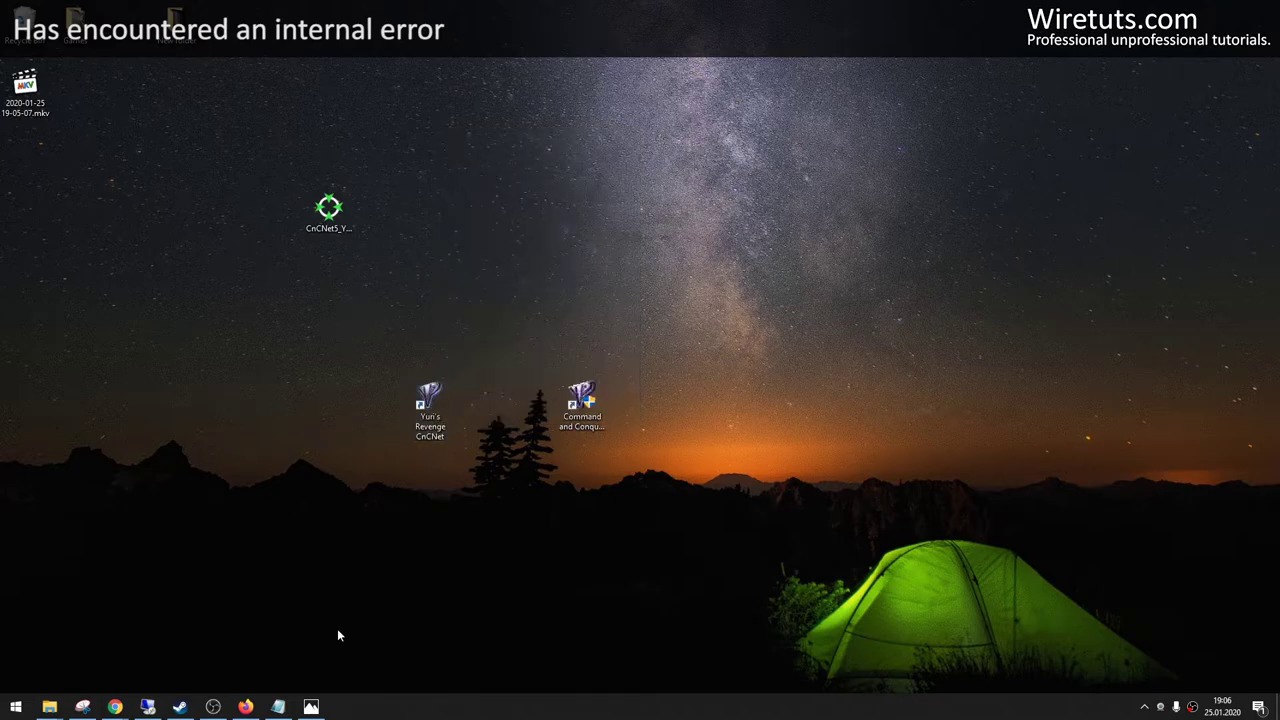
# Return to the internal error article, read the remaining fix instructions, and minimize the browser.
pyautogui.click(245, 707)
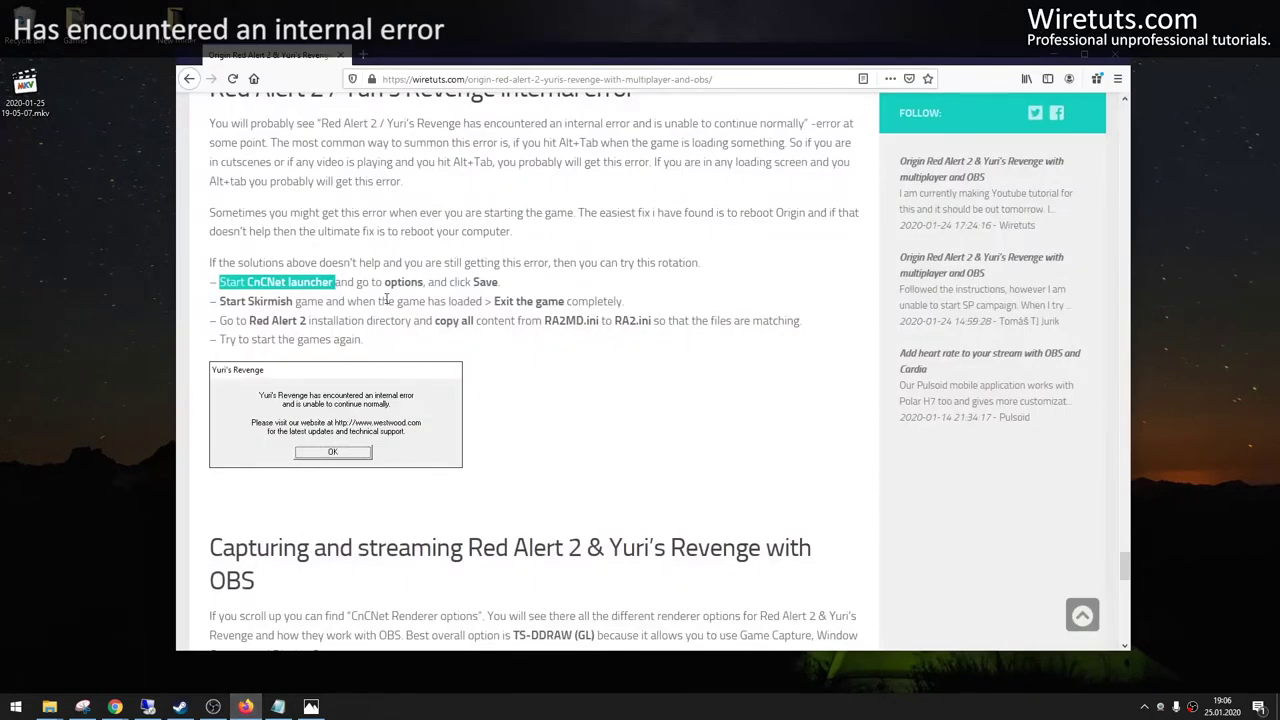
pyautogui.click(413, 283)
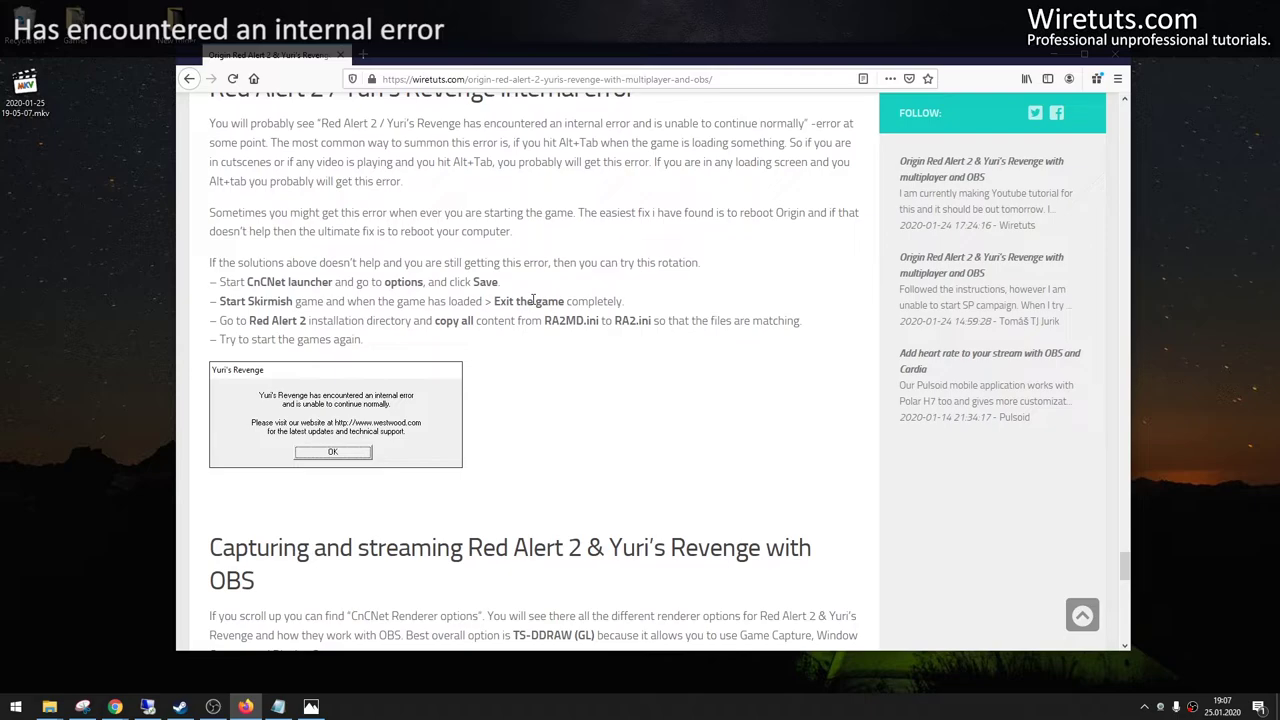
pyautogui.click(1053, 55)
# Open RA2MD.ini and RA2.INI from the Command and Conquer Red Alert II installation folder, arrange both files side by side, and minimize the folder.
pyautogui.rightClick(570, 407)
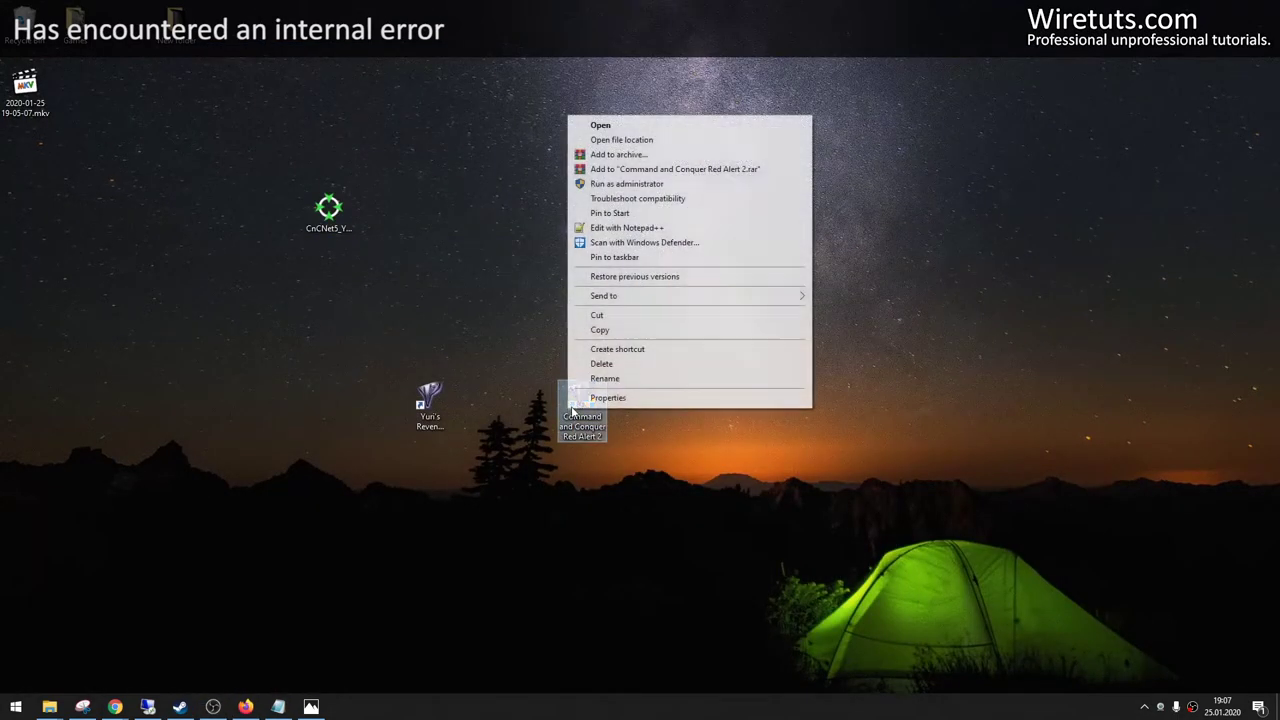
pyautogui.click(637, 142)
pyautogui.scroll(-3, 433, 495)
pyautogui.scroll(-1, 433, 495)
pyautogui.doubleClick(322, 364)
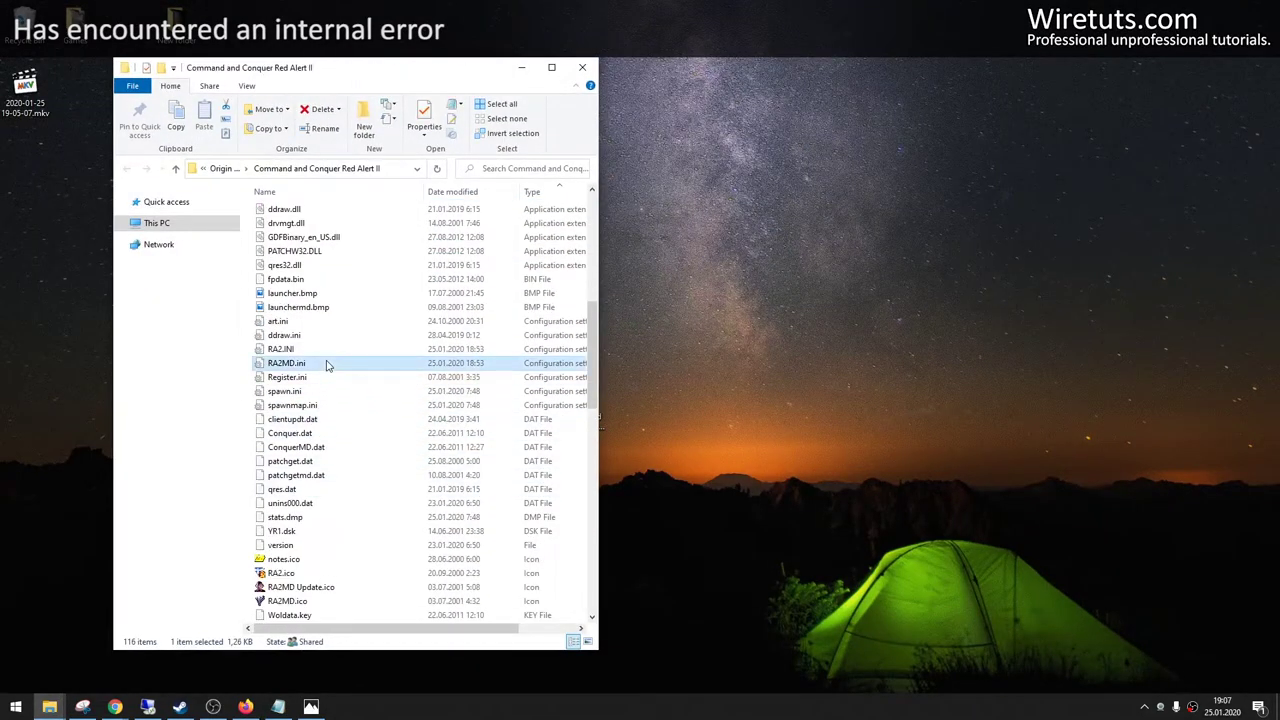
pyautogui.moveTo(550, 240); pyautogui.dragTo(446, 252)
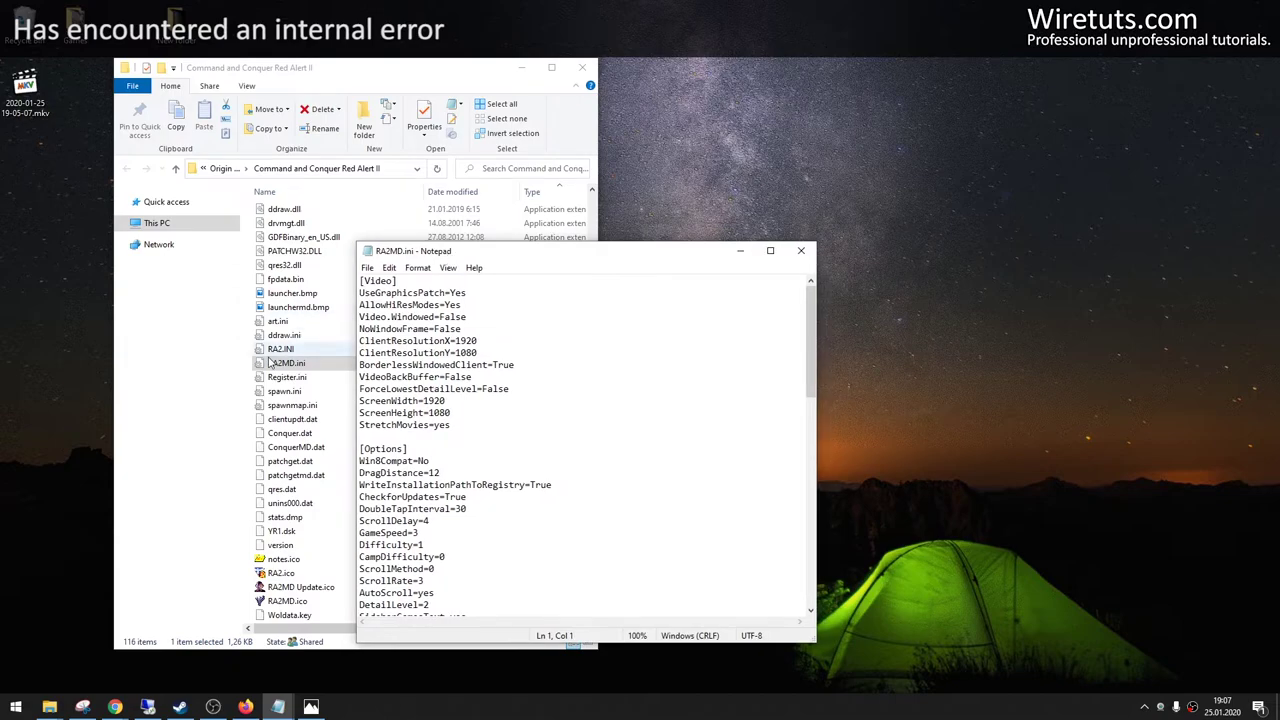
pyautogui.doubleClick(298, 350)
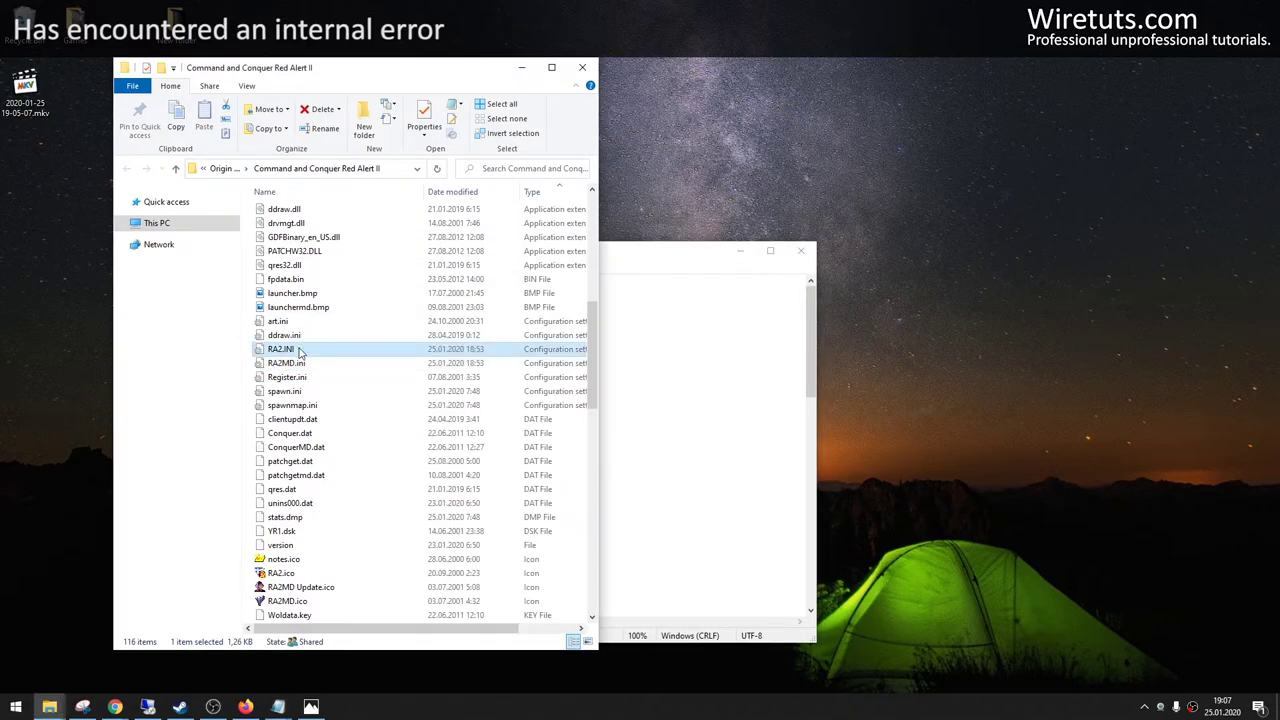
pyautogui.moveTo(600, 238); pyautogui.dragTo(865, 238)
pyautogui.click(521, 67)
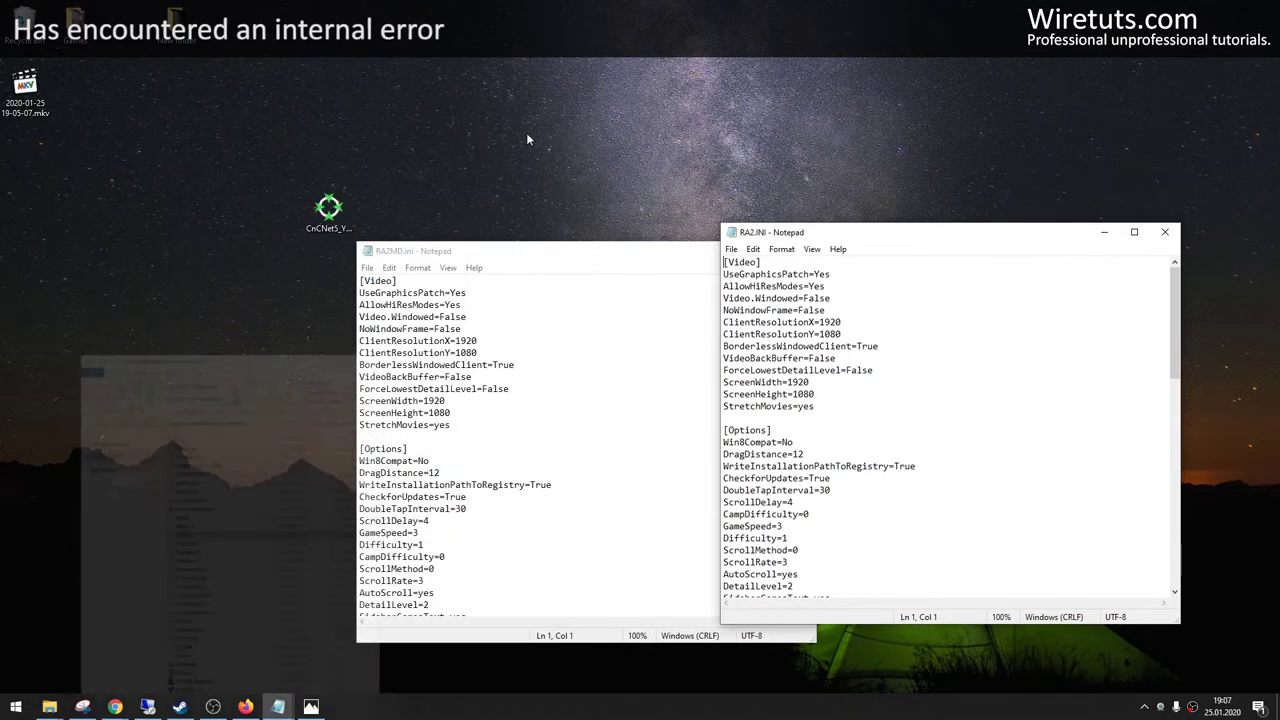
# Replace the entire content of RA2.INI with the full content of RA2MD.ini, save RA2.INI, and close both files.
pyautogui.click(608, 376)
pyautogui.hotkey('ctrl', 'a')
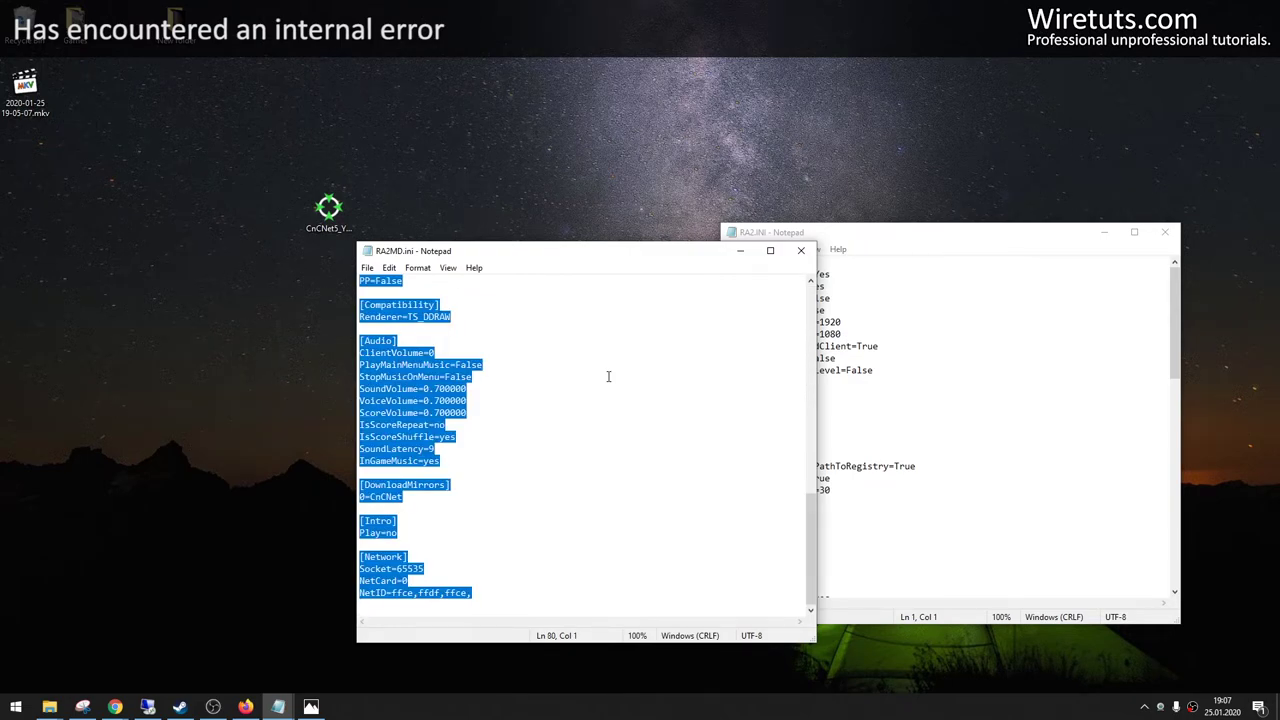
pyautogui.hotkey('ctrl', 'c')
pyautogui.click(987, 424)
pyautogui.hotkey('ctrl', 'a')
pyautogui.hotkey('ctrl', 'v')
pyautogui.hotkey('ctrl', 'a')
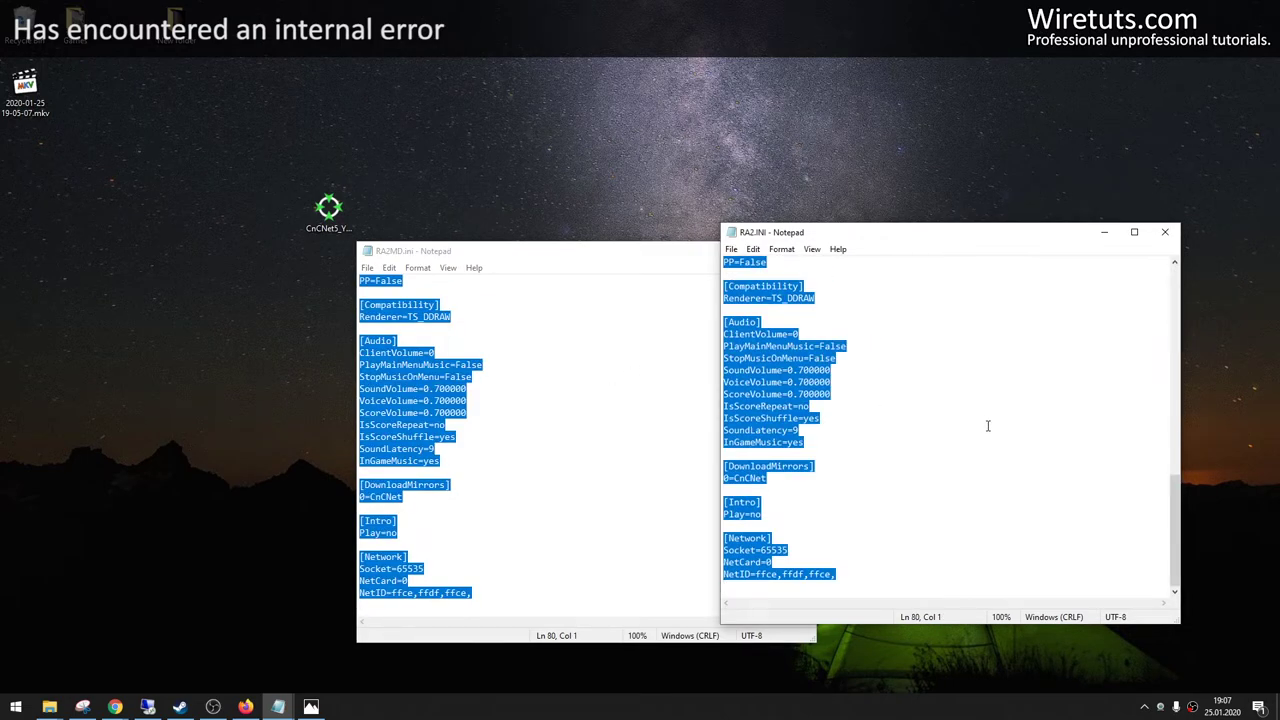
pyautogui.hotkey('ctrl', 'v')
pyautogui.hotkey('ctrl', 's')
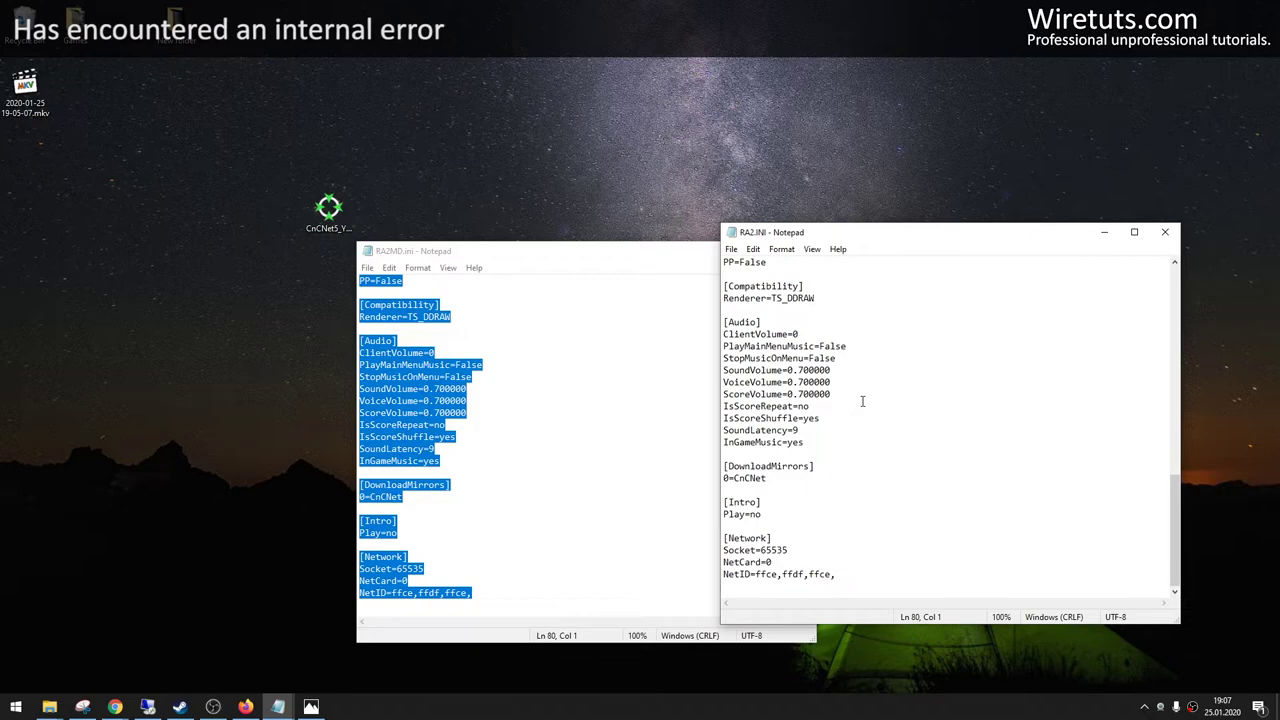
pyautogui.click(617, 403)
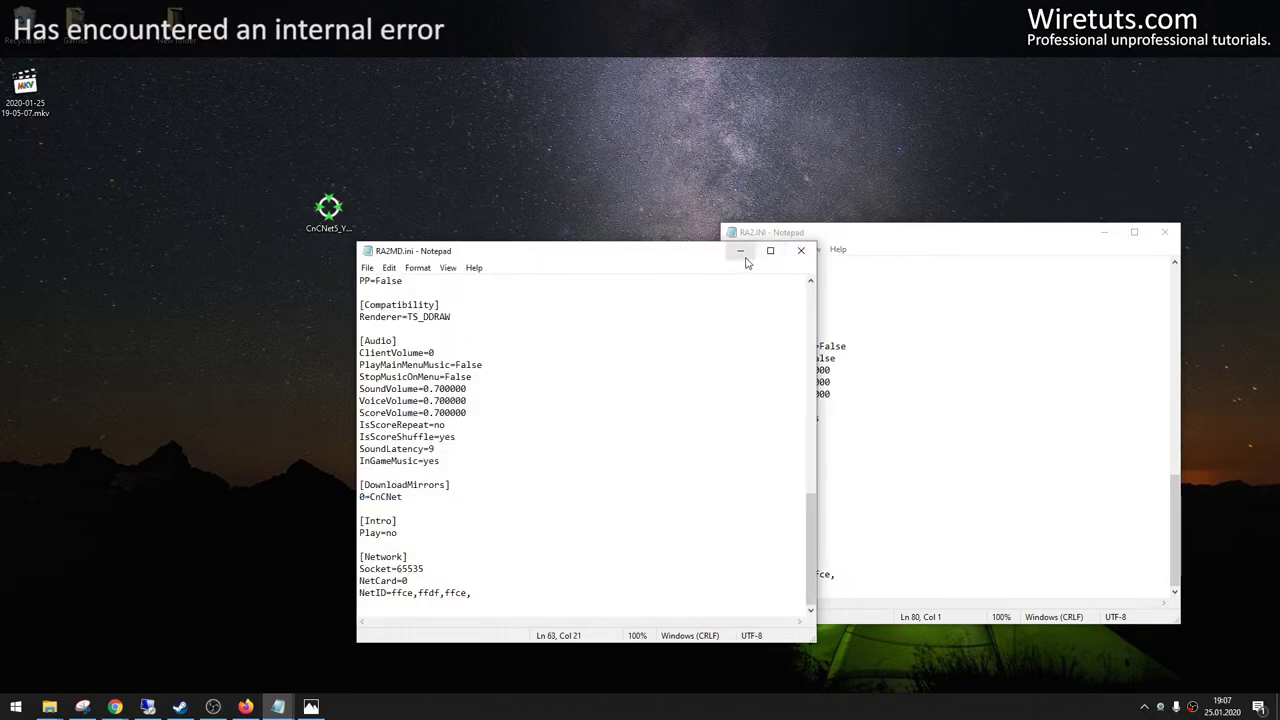
pyautogui.click(806, 250)
pyautogui.click(1165, 232)
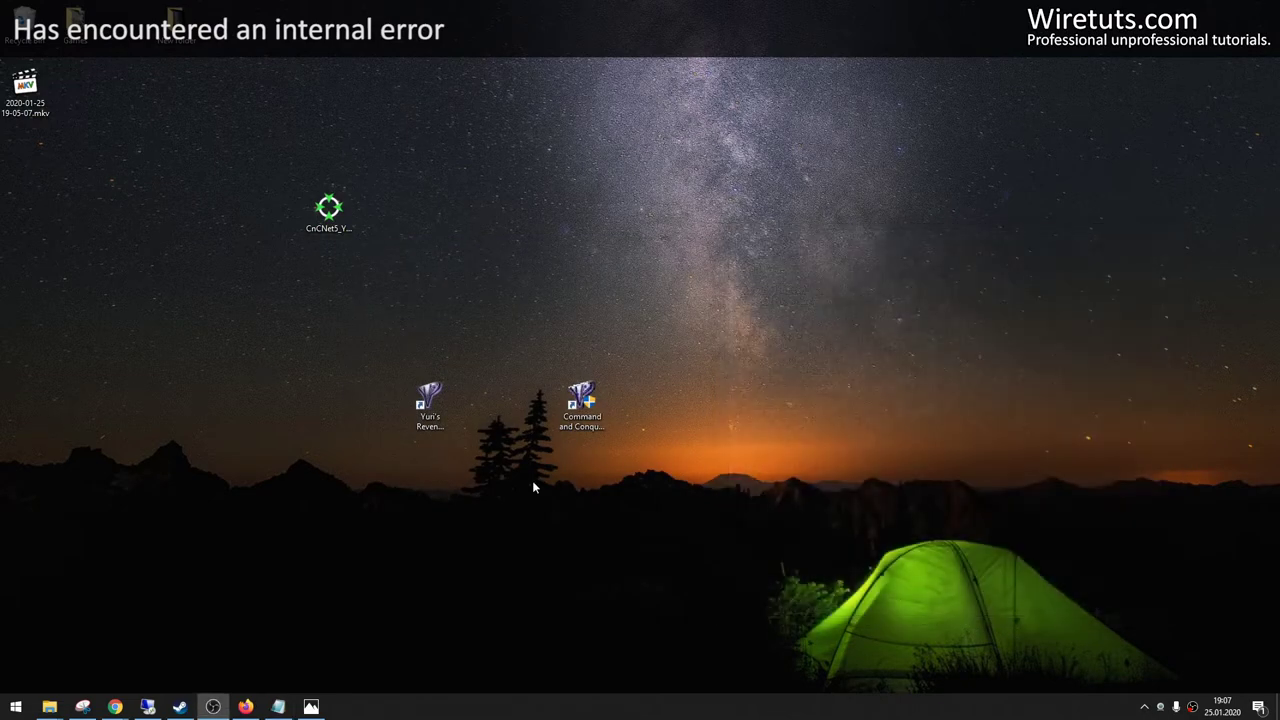
# Switch to Firefox and review the internal error fix rotation, from starting the CnCNet launcher and Skirmish to trying the games again.
pyautogui.click(245, 707)
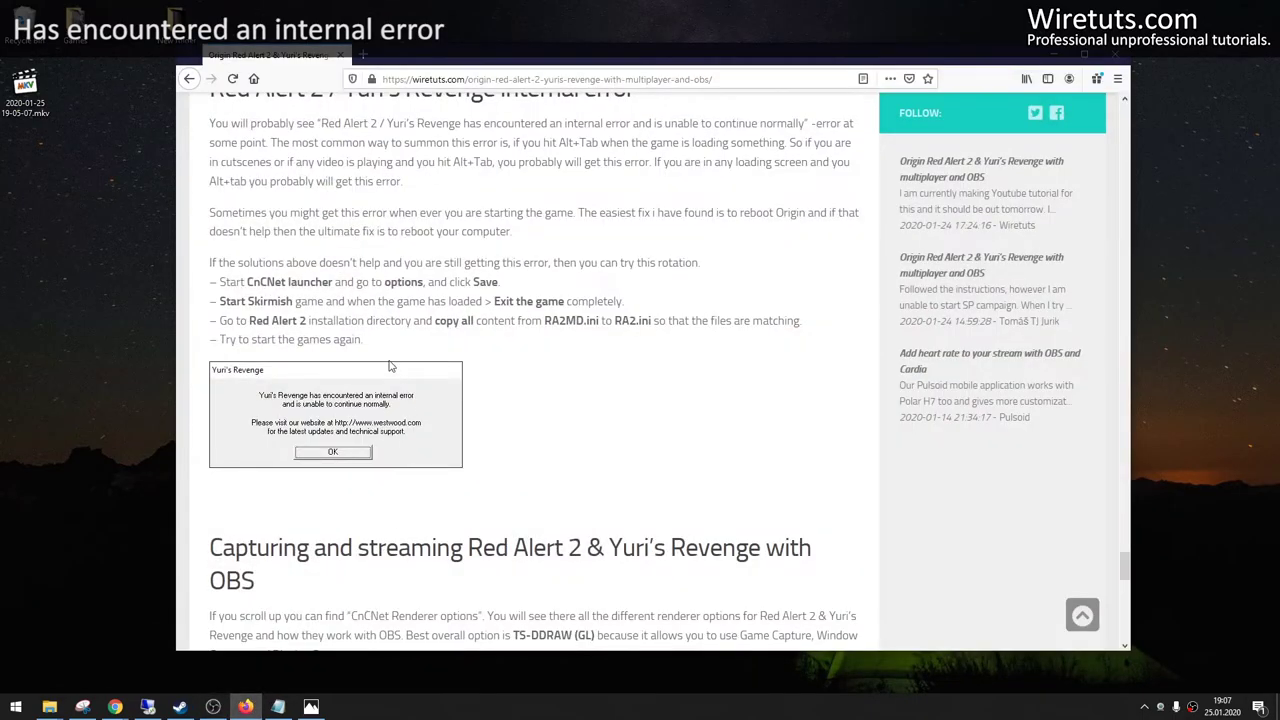
pyautogui.moveTo(368, 342); pyautogui.dragTo(219, 342)
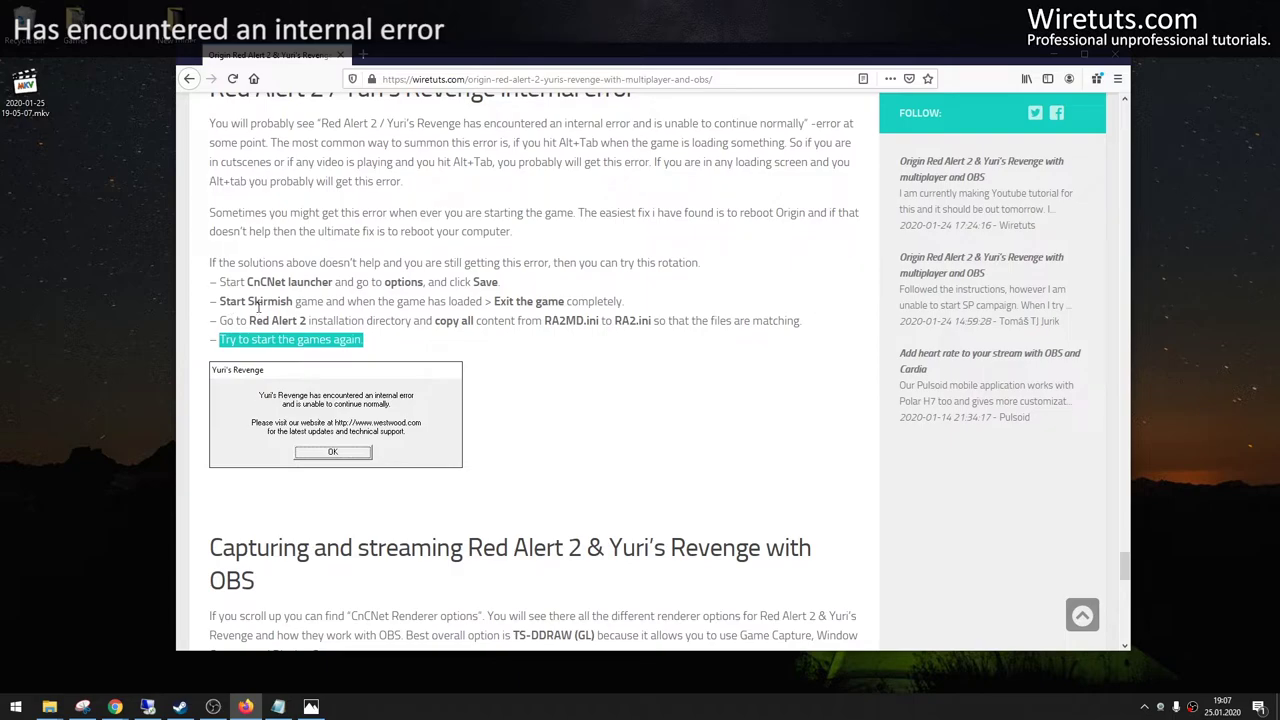
pyautogui.moveTo(220, 282); pyautogui.dragTo(334, 278)
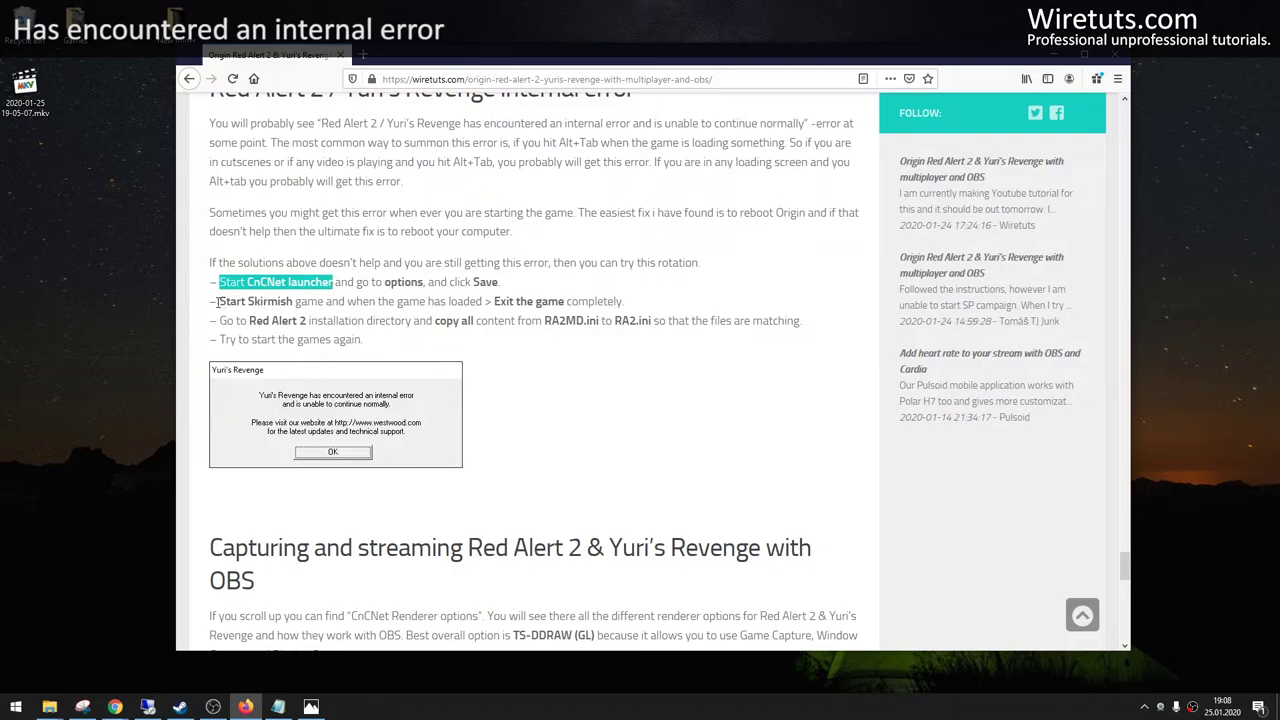
pyautogui.moveTo(221, 301); pyautogui.dragTo(294, 300)
pyautogui.click(295, 300)
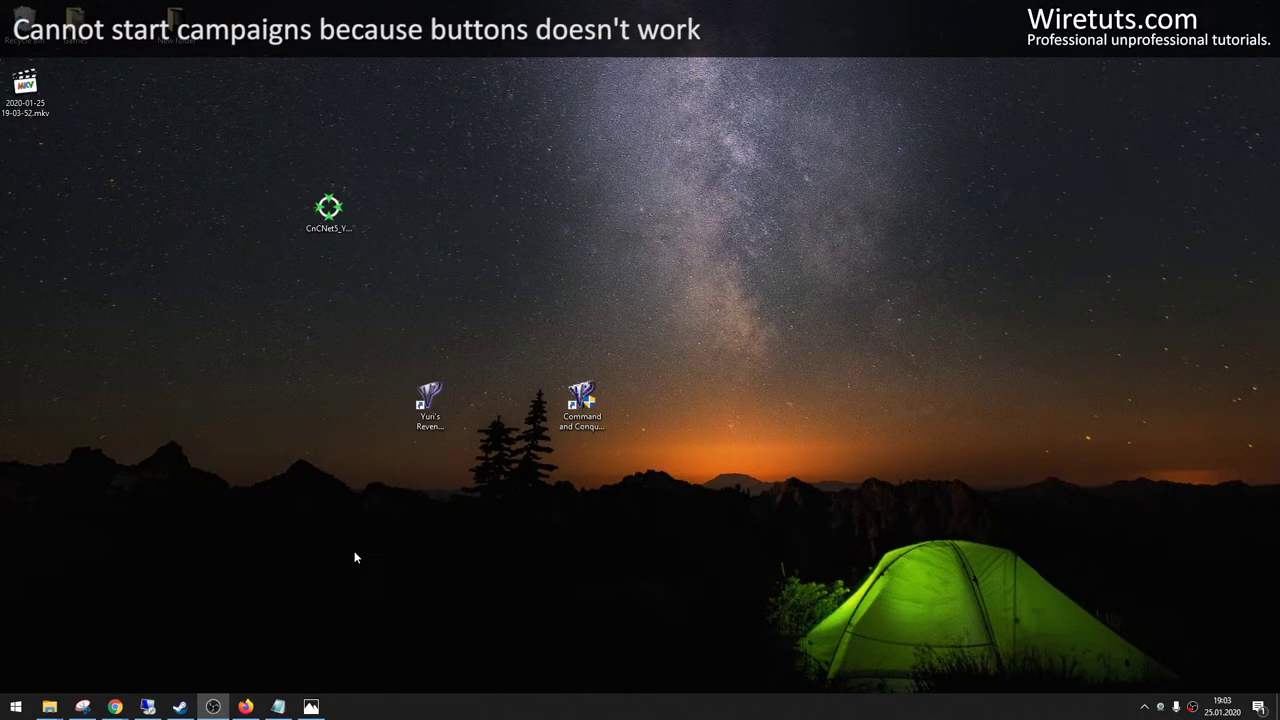
# Switch to Firefox and read the wiretuts.com section on Red Alert 2 and Yuri's Revenge not starting because buttons don't work.
pyautogui.click(245, 706)
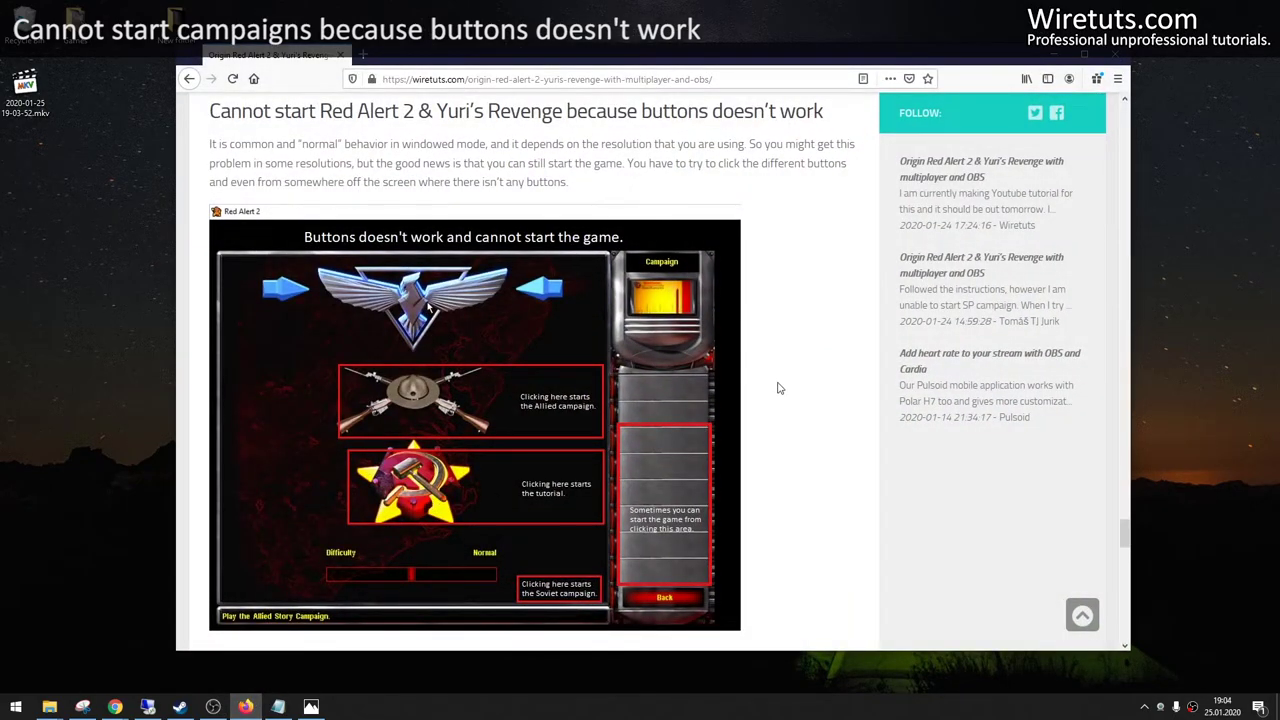